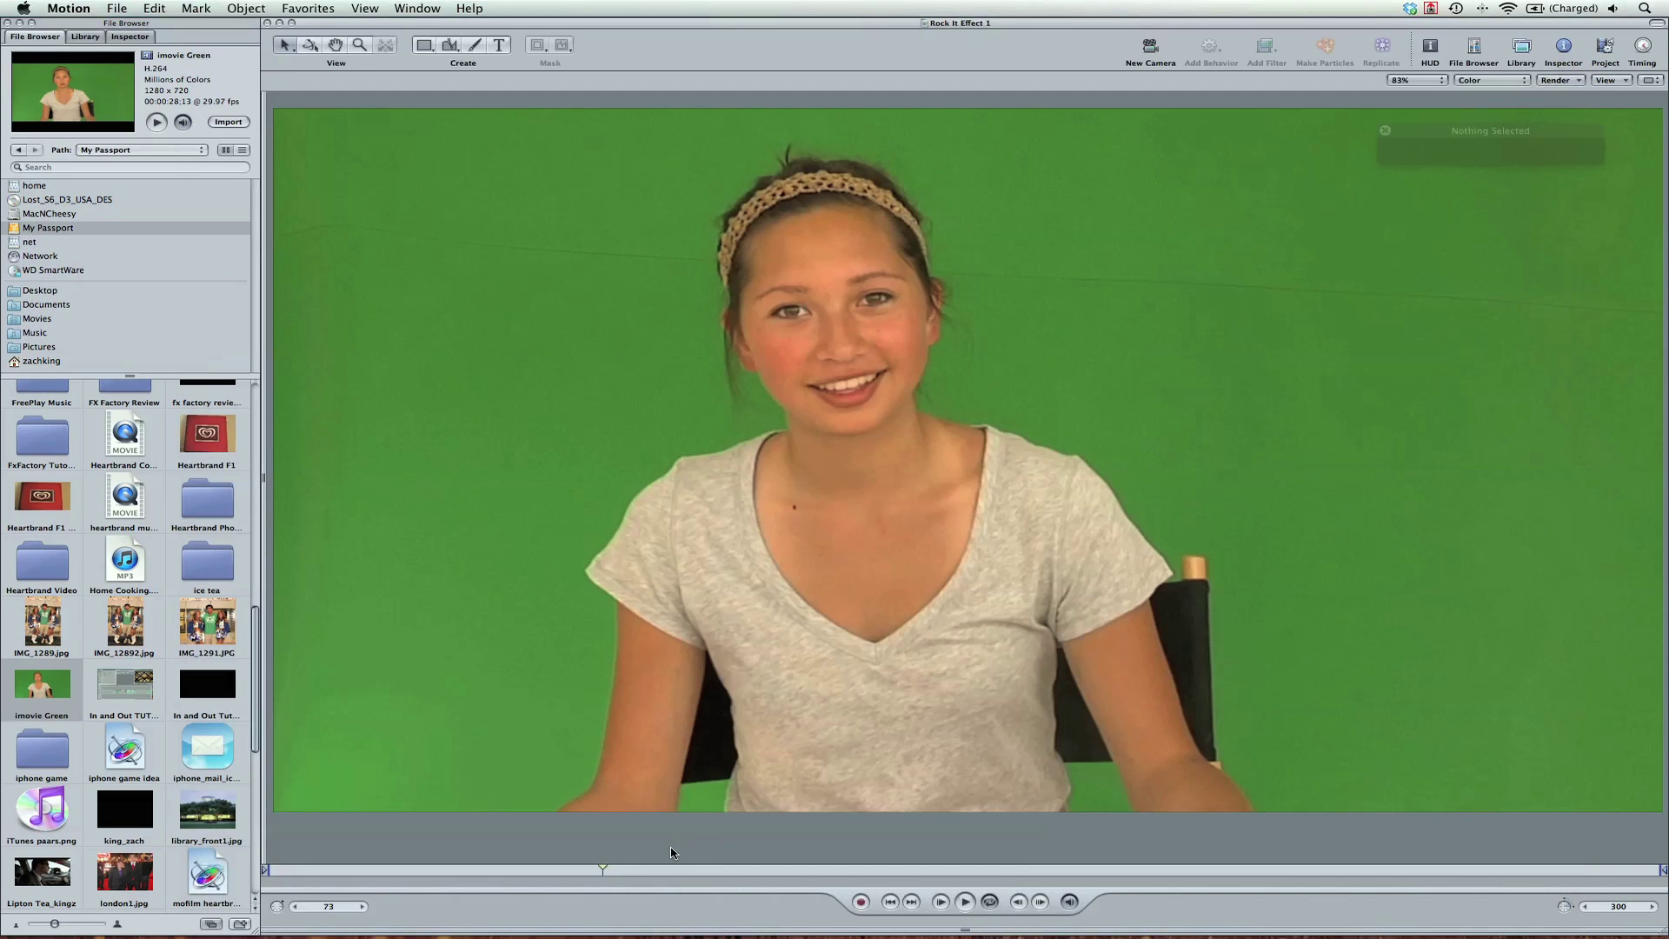
Select the 'imovie Green' clip in the canvas so its HUD shows opacity and blend mode
{"action": "left_click", "coordinate": [933, 517]}
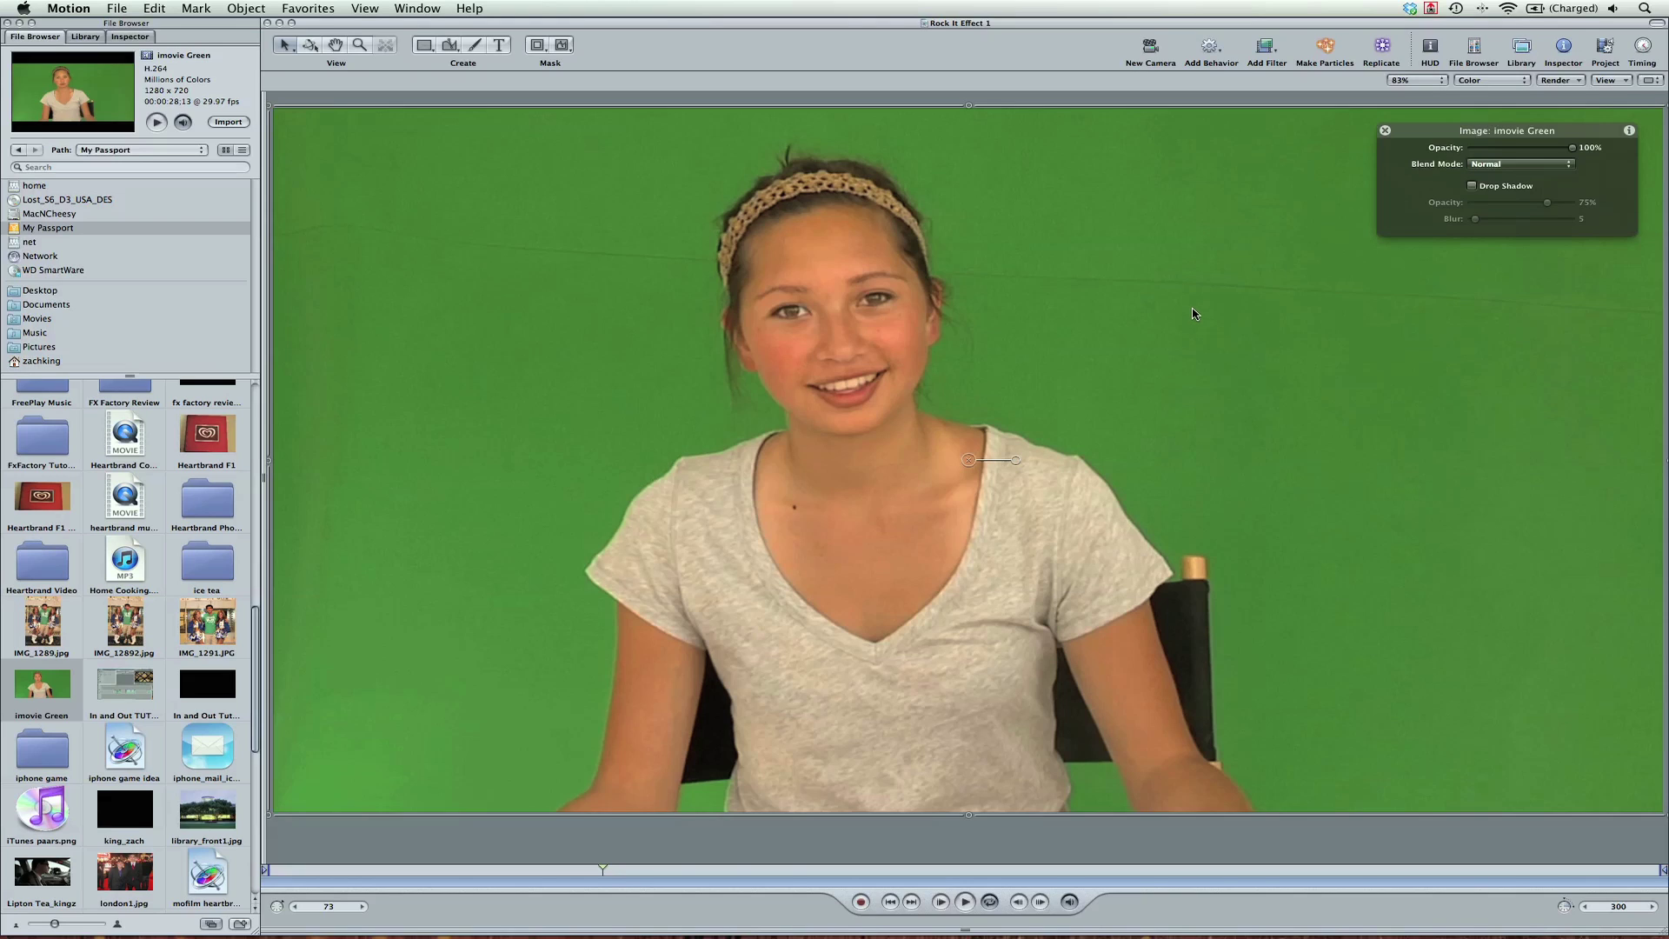
Apply the Primatte RT keyer to the clip and view the key as a matte
{"action": "left_click", "coordinate": [1266, 48]}
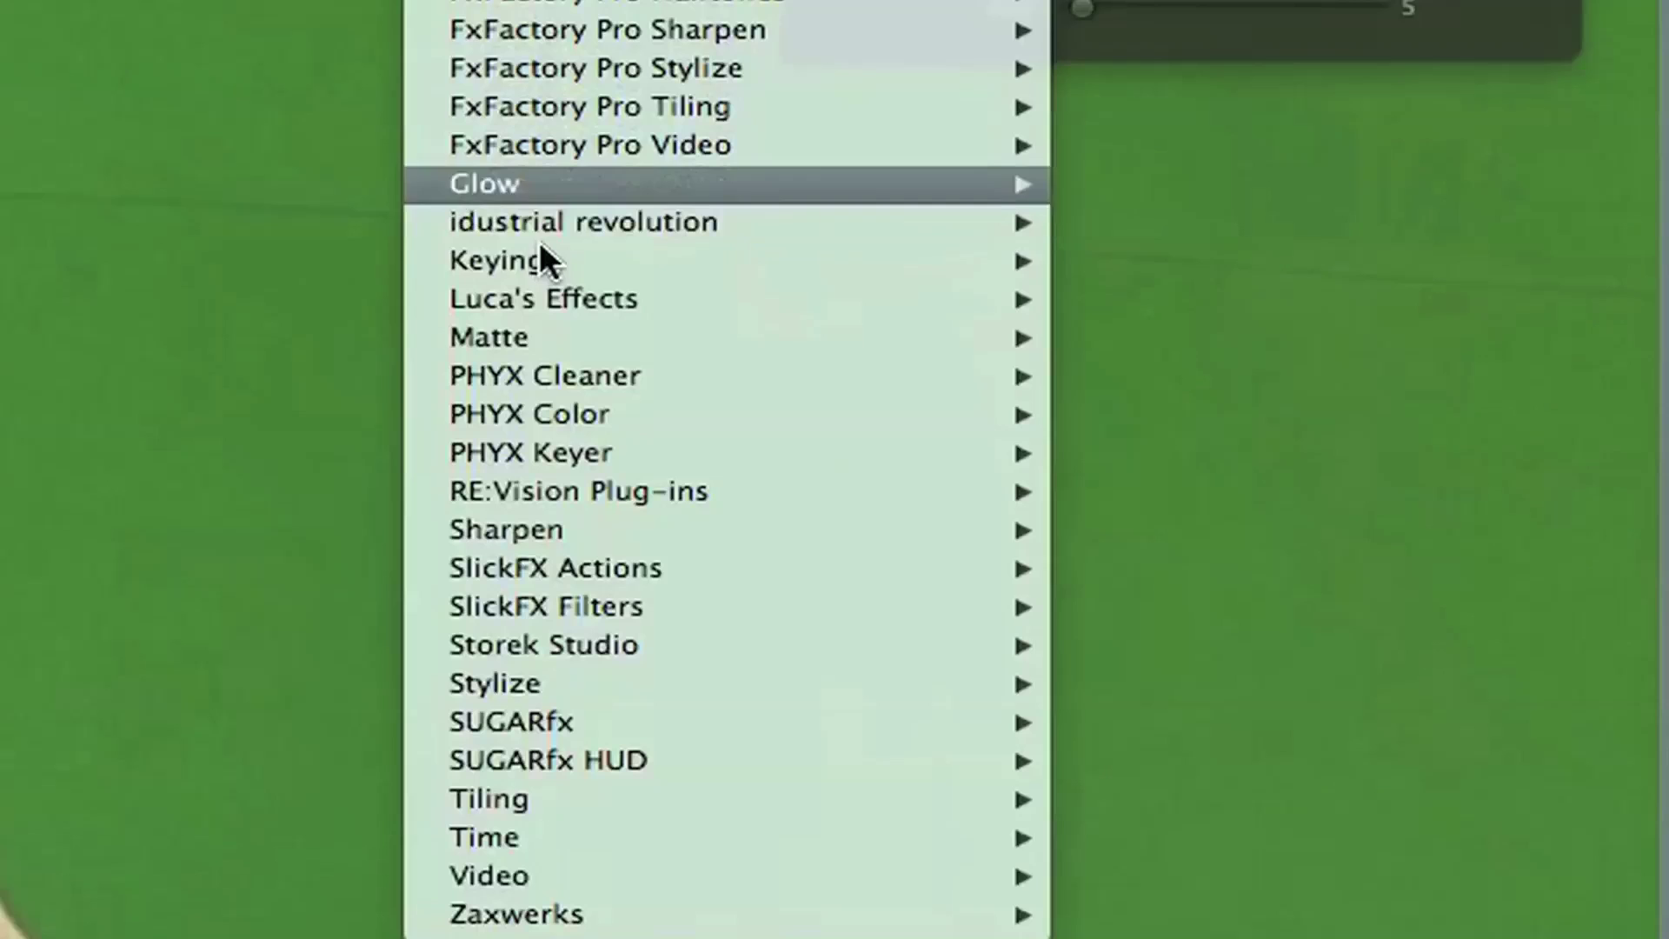
{"action": "mouse_move", "coordinate": [1323, 302]}
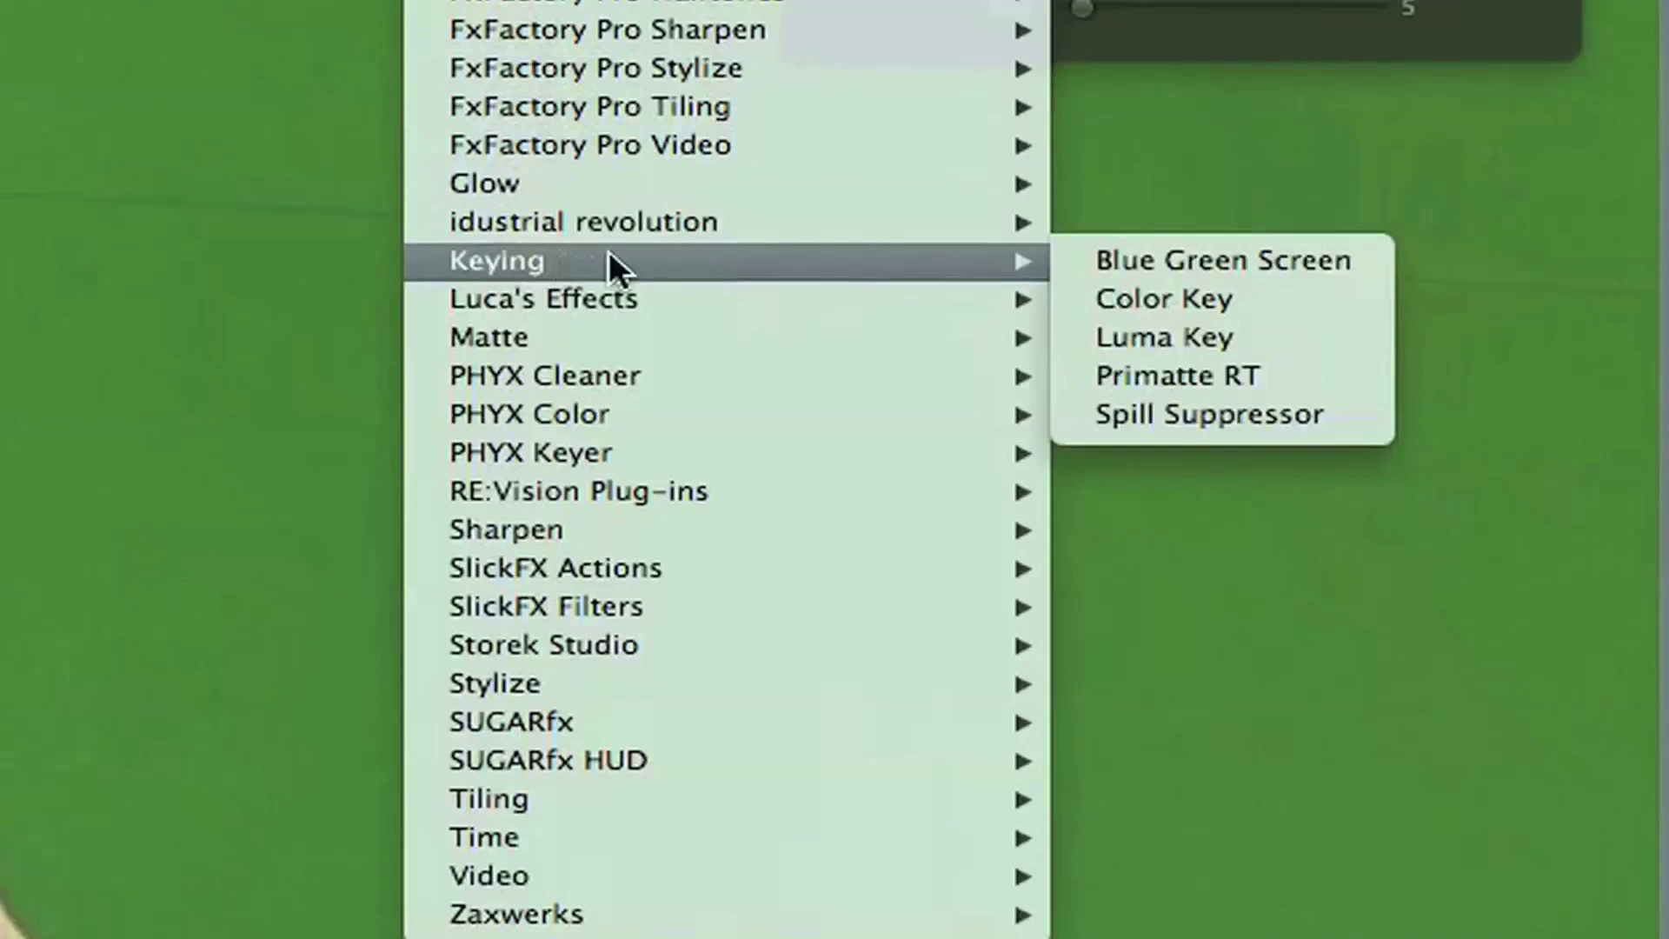
{"action": "left_click", "coordinate": [1191, 365]}
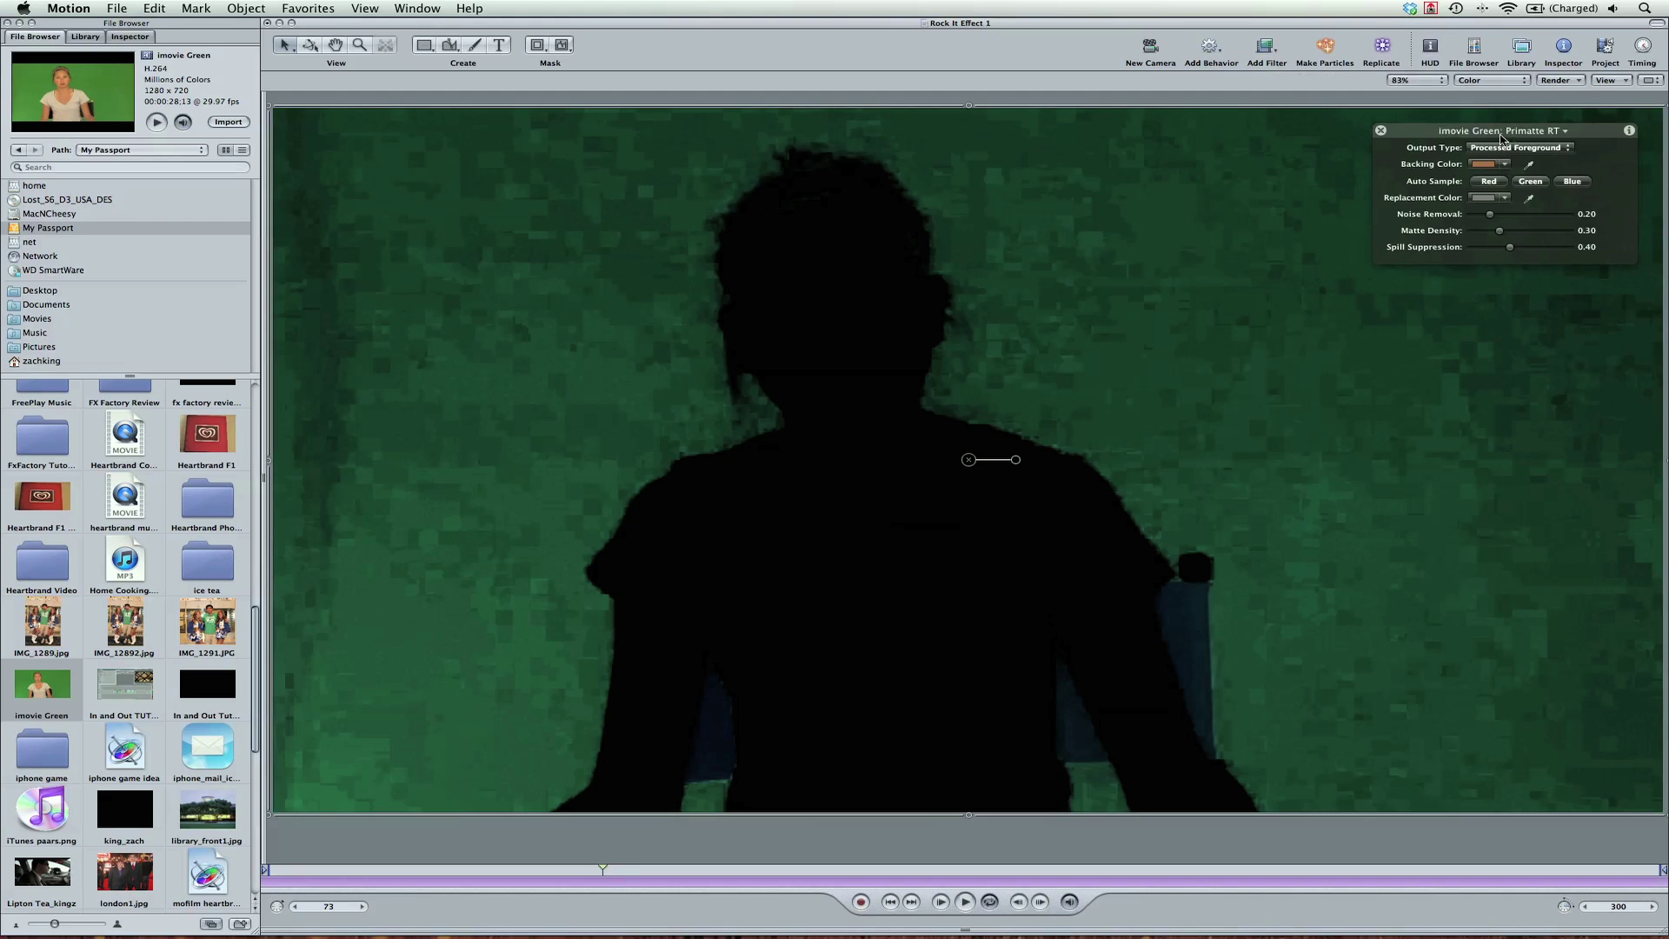
{"action": "left_click_drag", "start_coordinate": [1509, 135], "coordinate": [996, 135]}
{"action": "left_click", "coordinate": [993, 154]}
{"action": "left_click", "coordinate": [989, 164]}
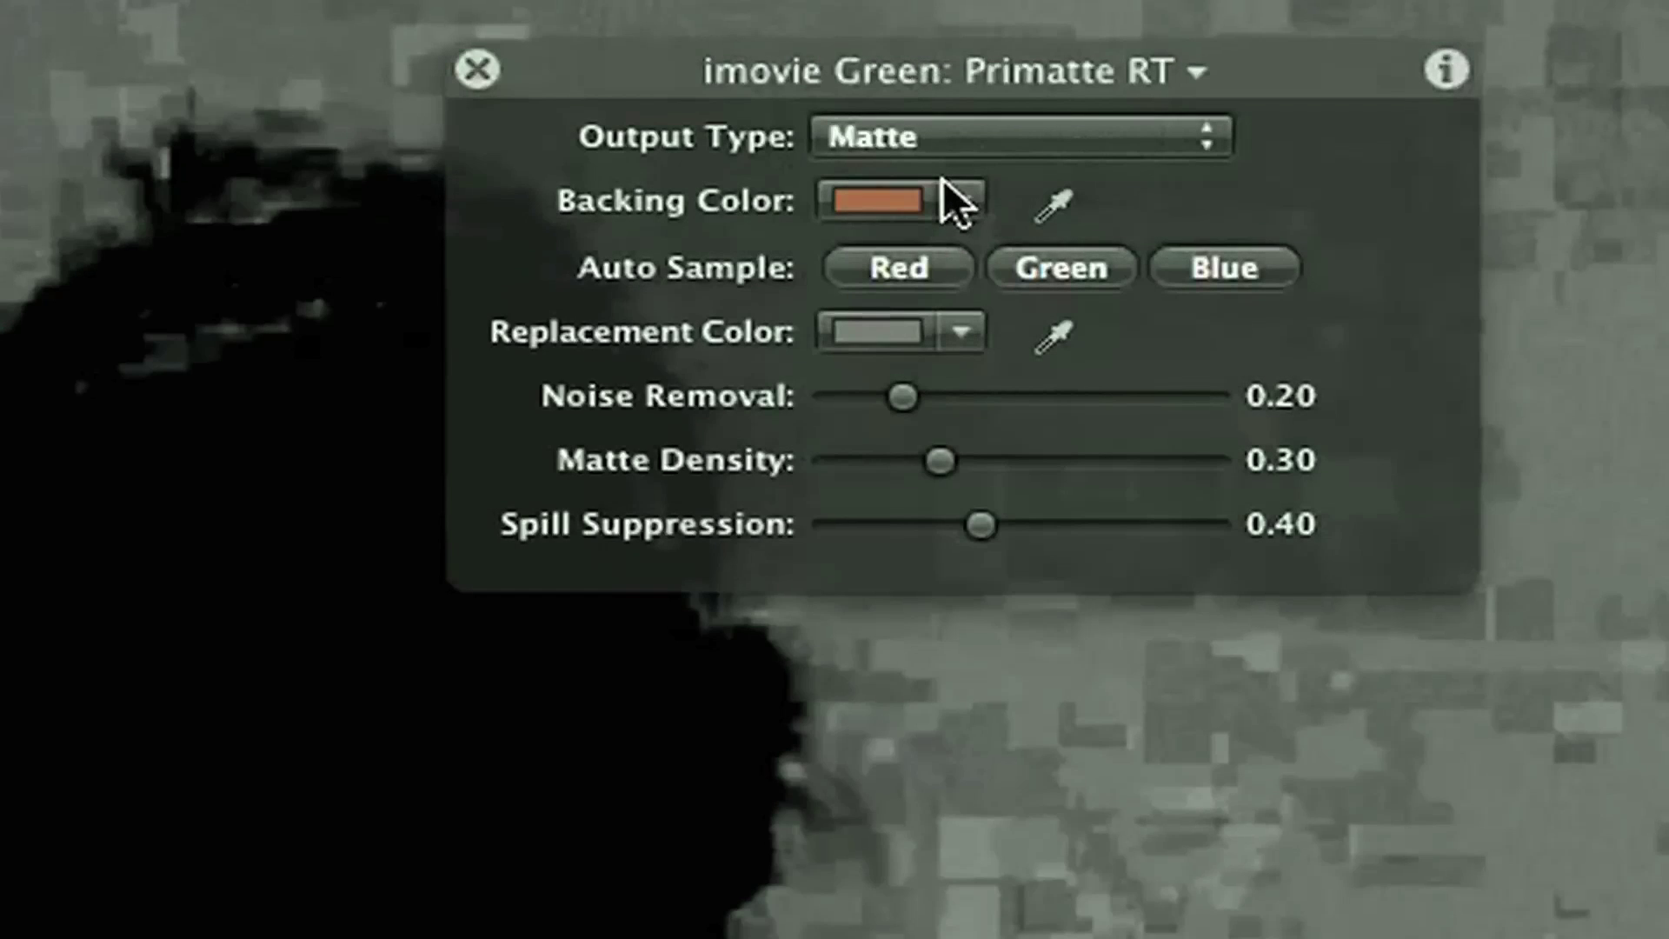
Sample Green as the key colour, lower Matte Density to 0.17, and output Processed Foreground
{"action": "left_click_drag", "start_coordinate": [900, 396], "coordinate": [788, 396]}
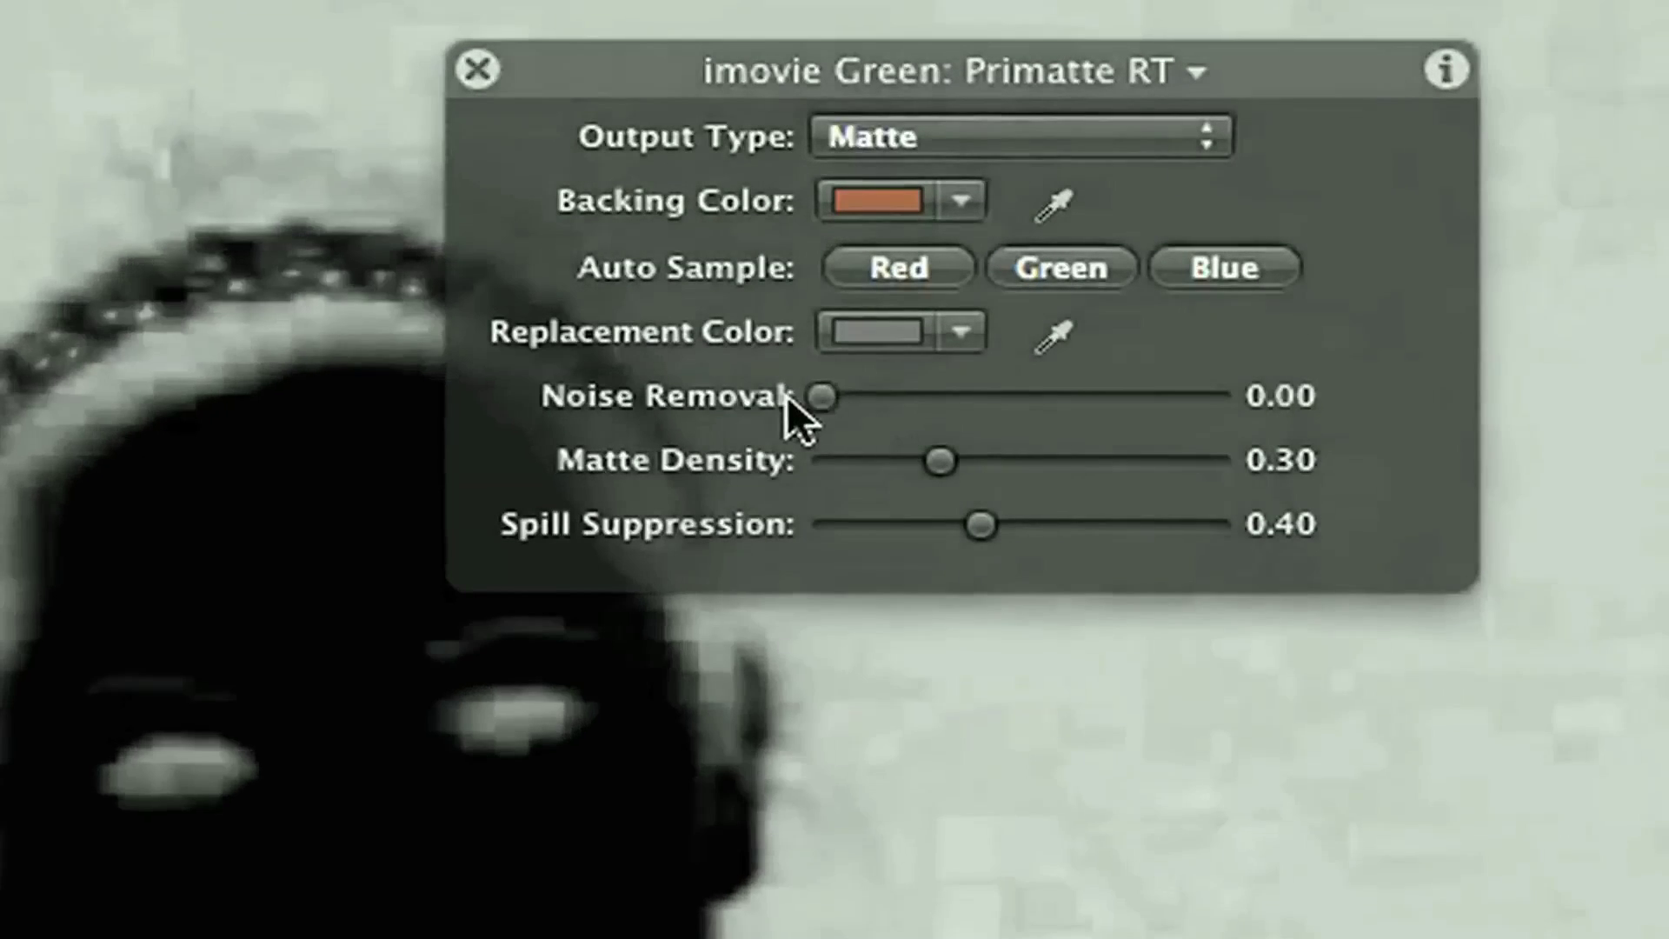
{"action": "left_click_drag", "start_coordinate": [937, 461], "coordinate": [971, 462]}
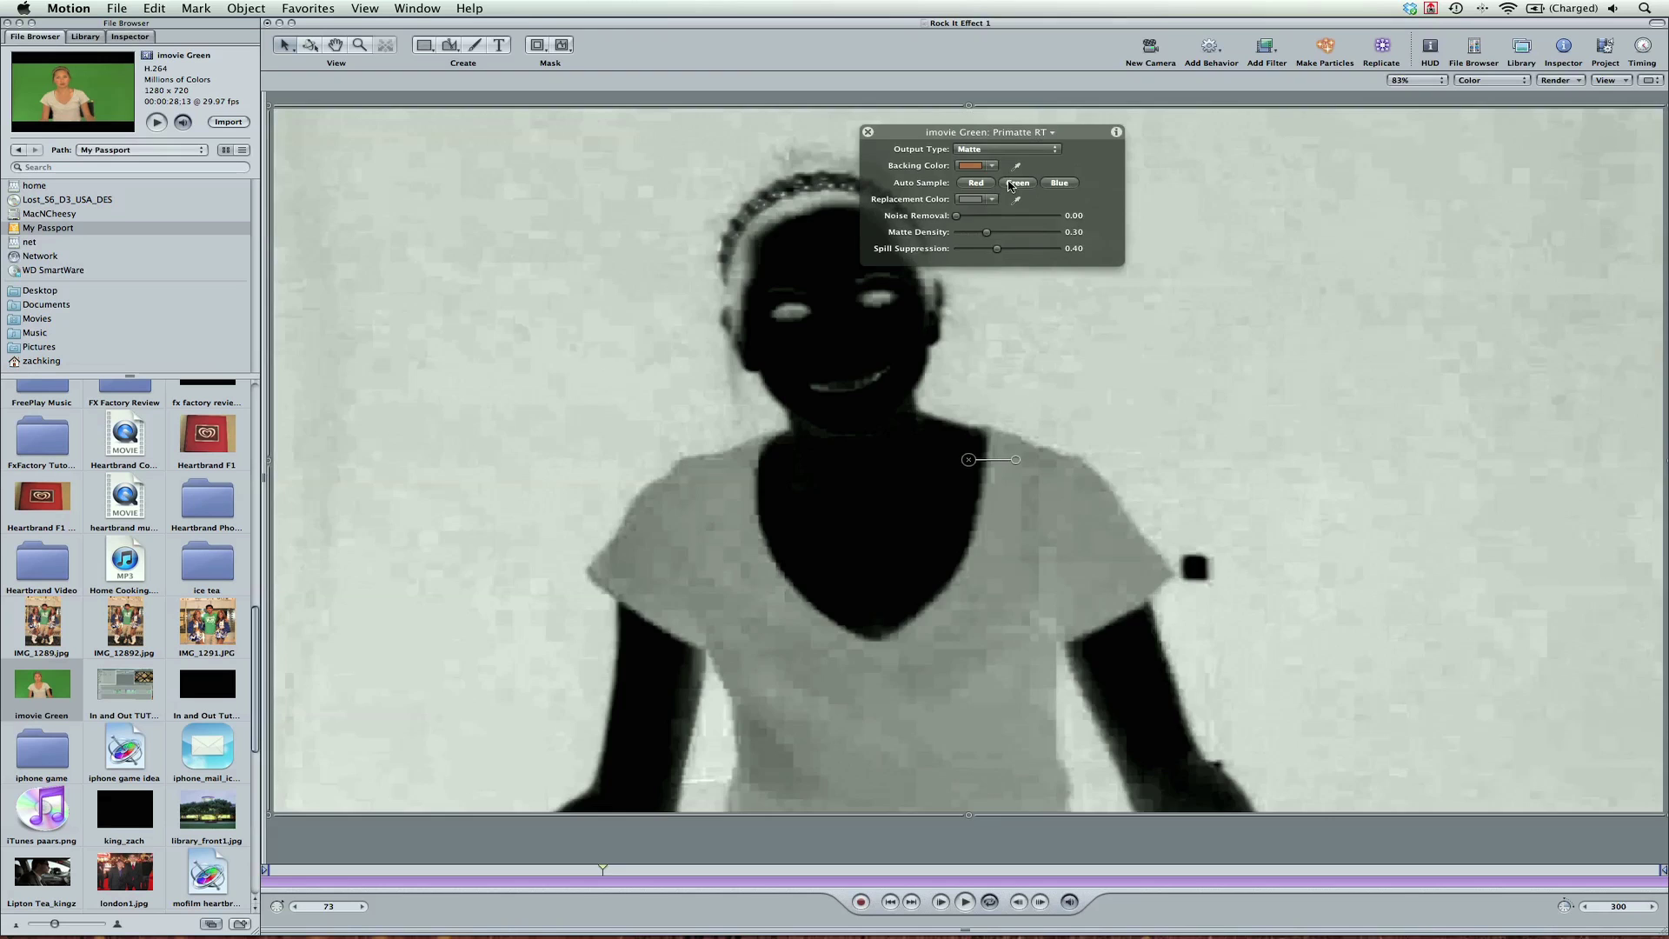
{"action": "left_click", "coordinate": [1012, 184]}
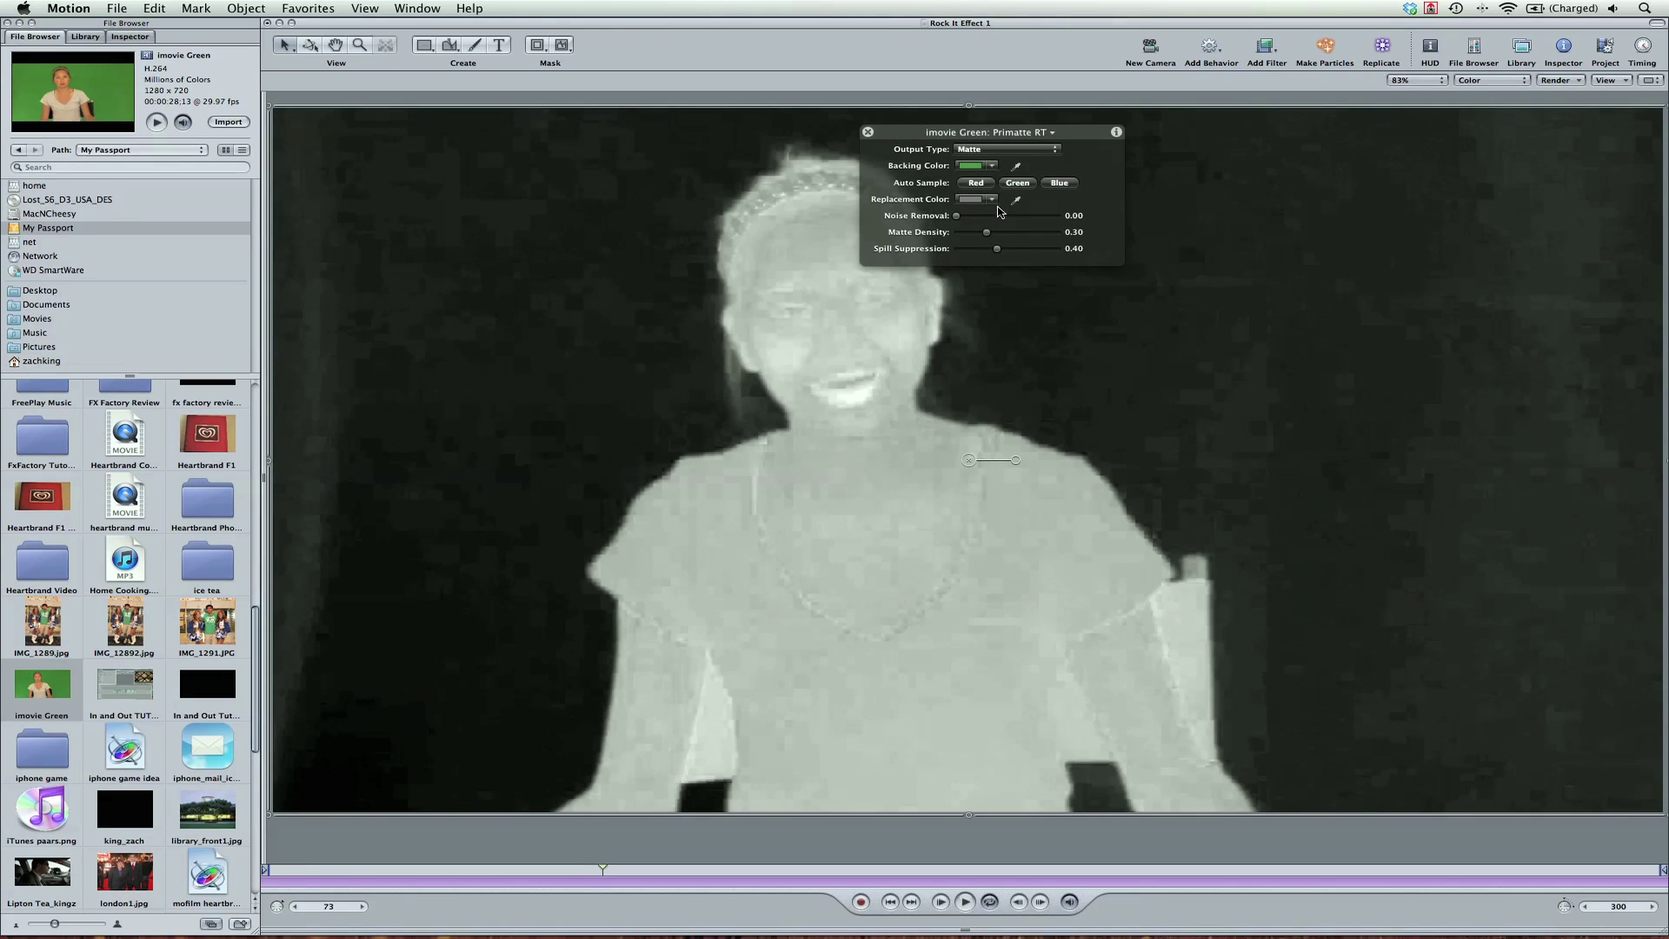
{"action": "mouse_move", "coordinate": [987, 234]}
{"action": "left_mouse_down"}
{"action": "mouse_move", "coordinate": [965, 237]}
{"action": "mouse_move", "coordinate": [999, 216]}
{"action": "left_mouse_up"}
{"action": "left_click", "coordinate": [1005, 151]}
{"action": "left_click", "coordinate": [1002, 143]}
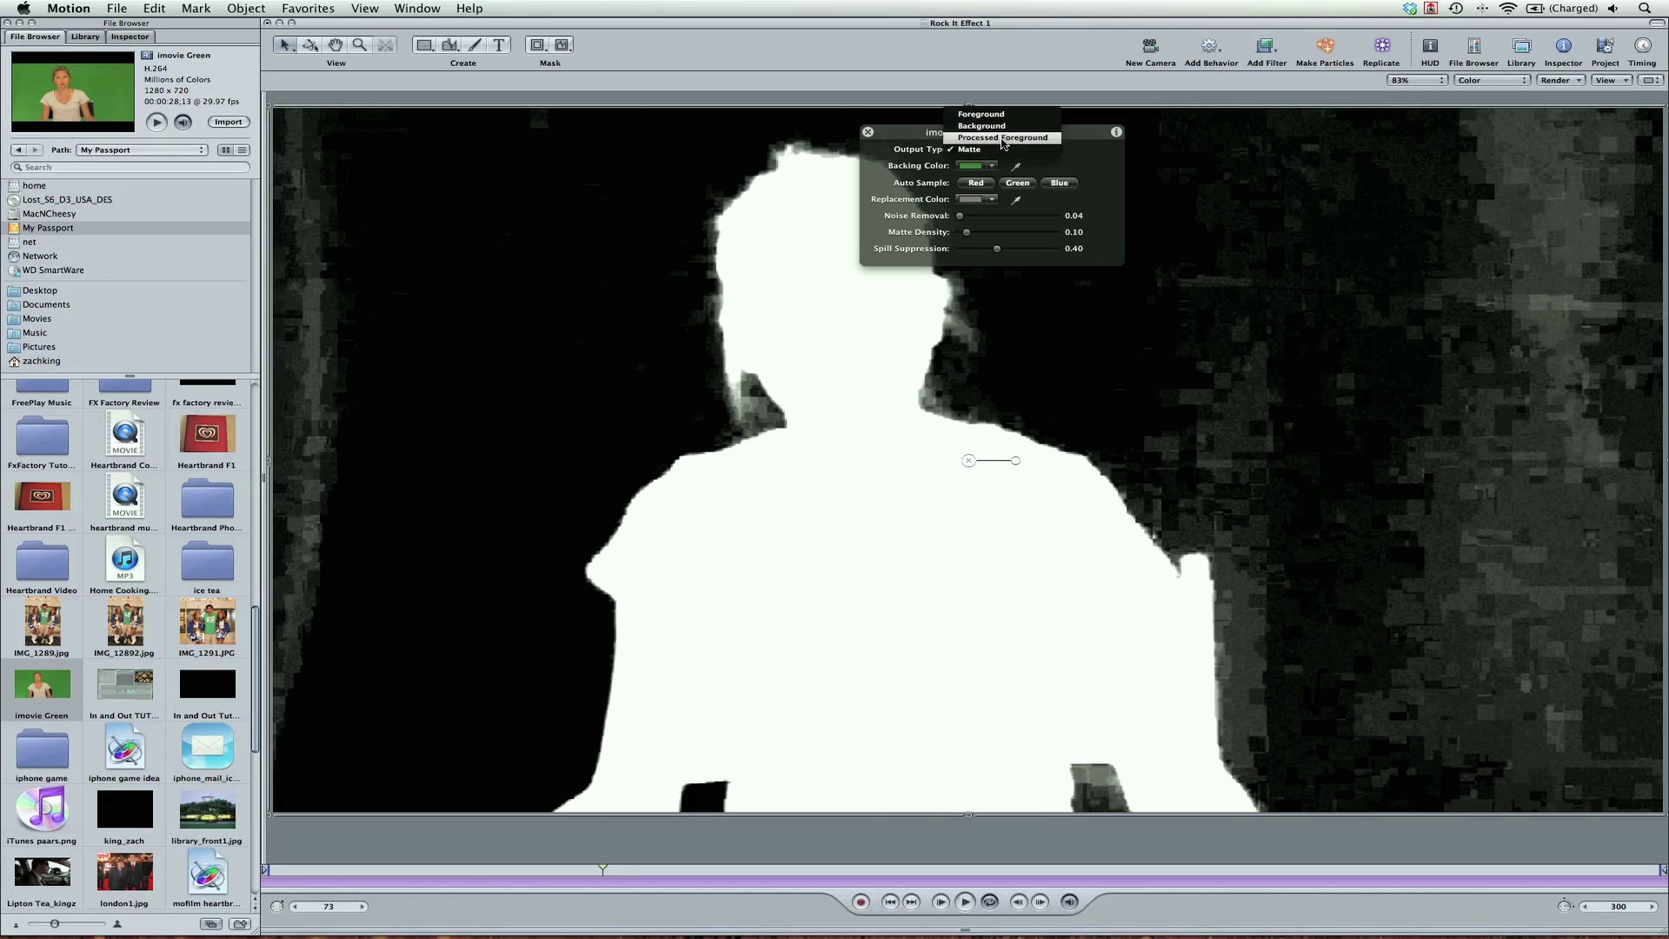
Reduce Spill Suppression to 0.22 to remove the pink tint and set Noise Removal to 0.06
{"action": "left_click_drag", "start_coordinate": [993, 259], "coordinate": [978, 236]}
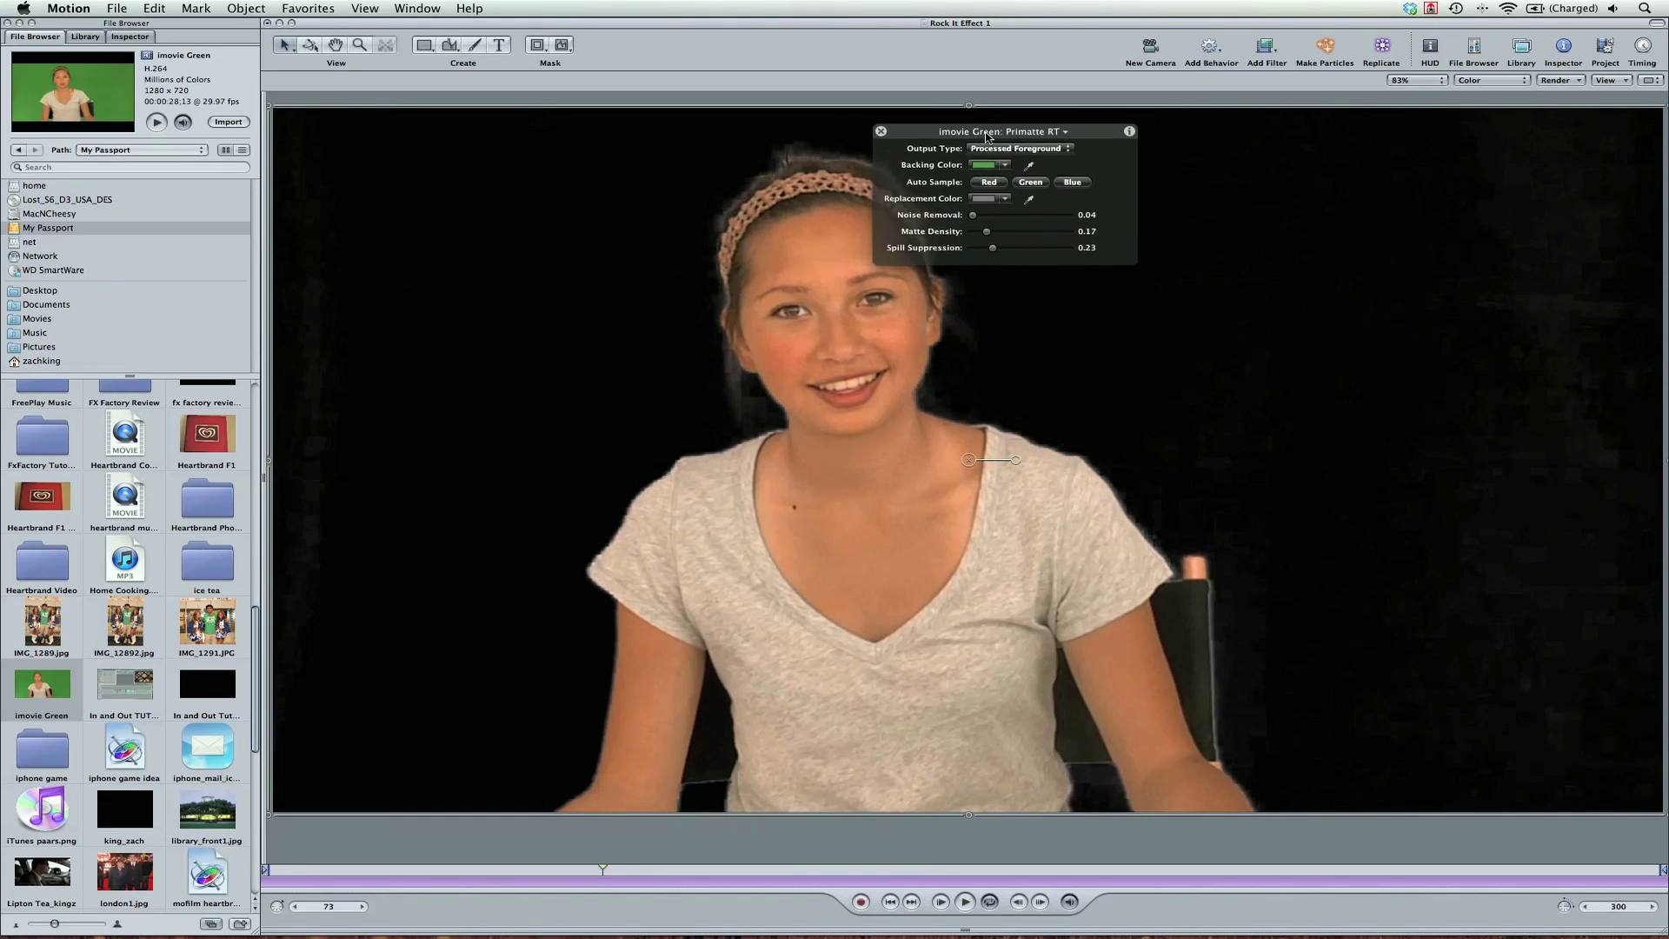
{"action": "left_click_drag", "start_coordinate": [971, 139], "coordinate": [1274, 140]}
{"action": "left_click_drag", "start_coordinate": [1266, 220], "coordinate": [1281, 252]}
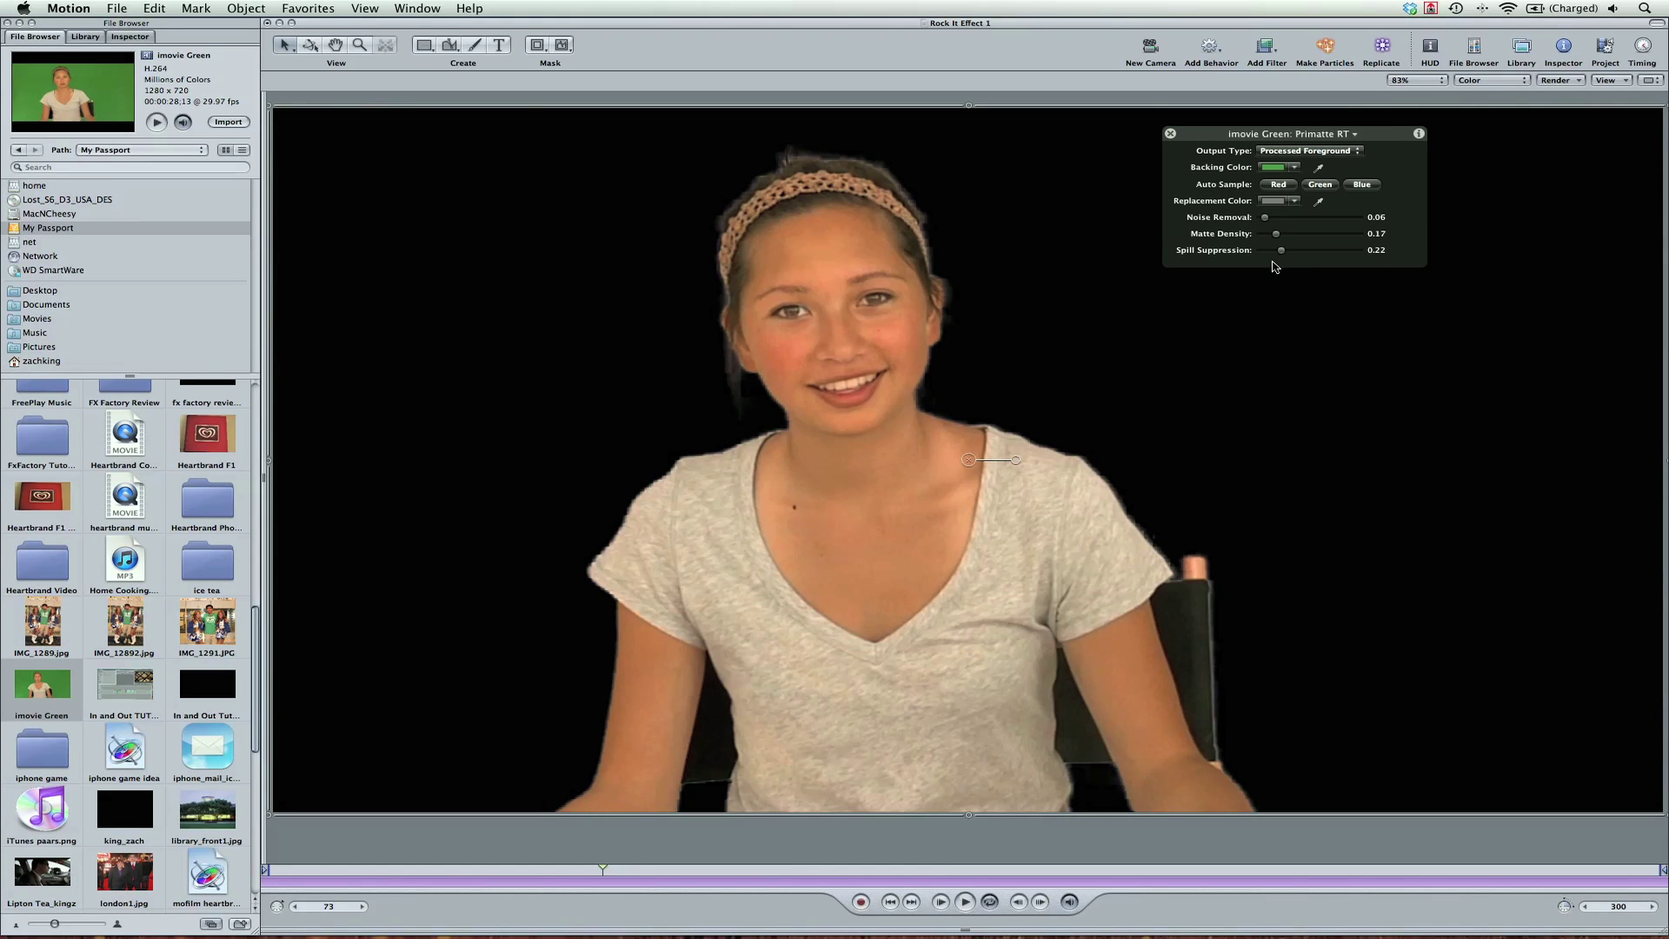
{"action": "key", "text": "F5"}
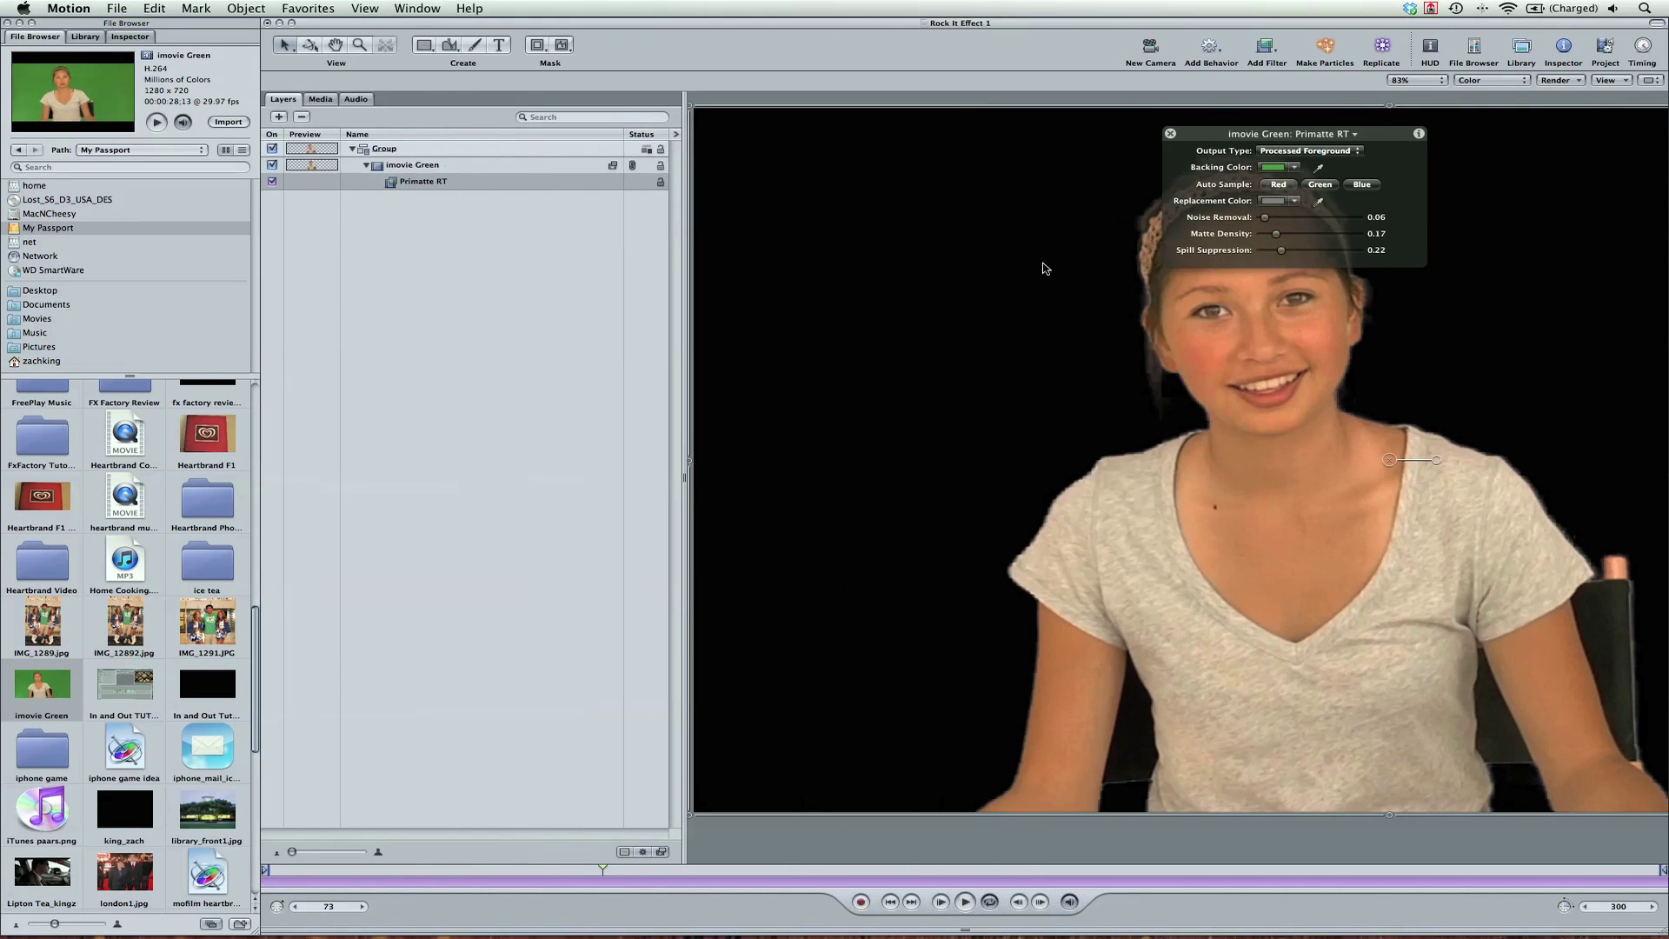
Duplicate the Group layer and rename the copy 'Subject'
{"action": "key", "text": "shift+z"}
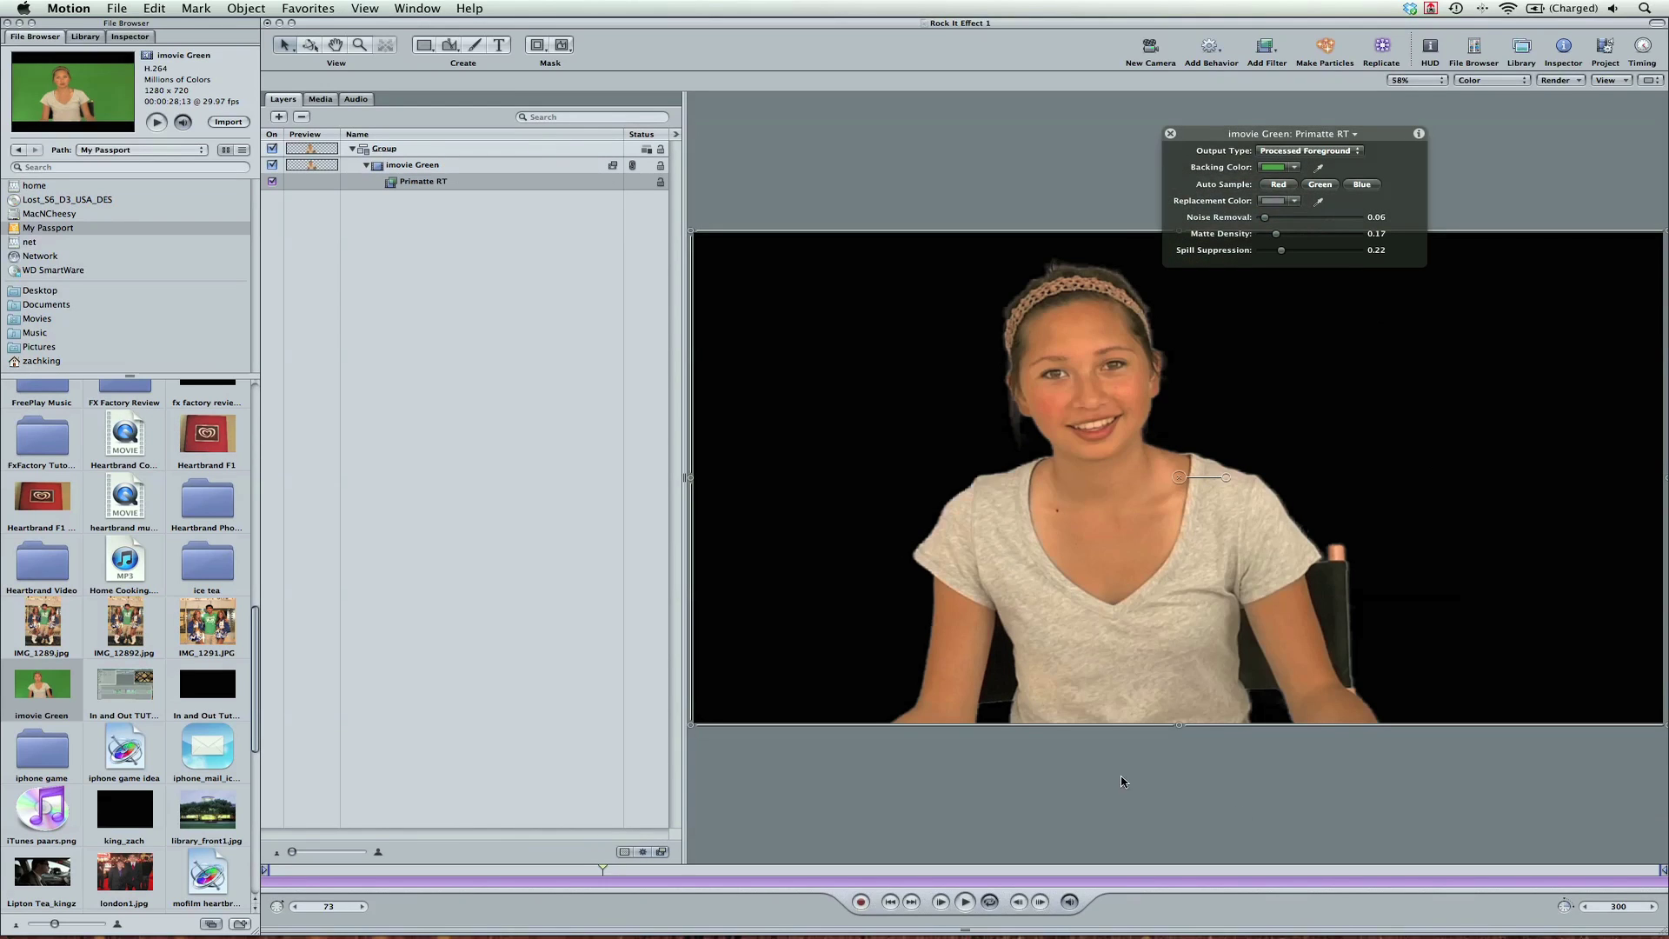
{"action": "left_click", "coordinate": [432, 149]}
{"action": "key", "text": "super+d"}
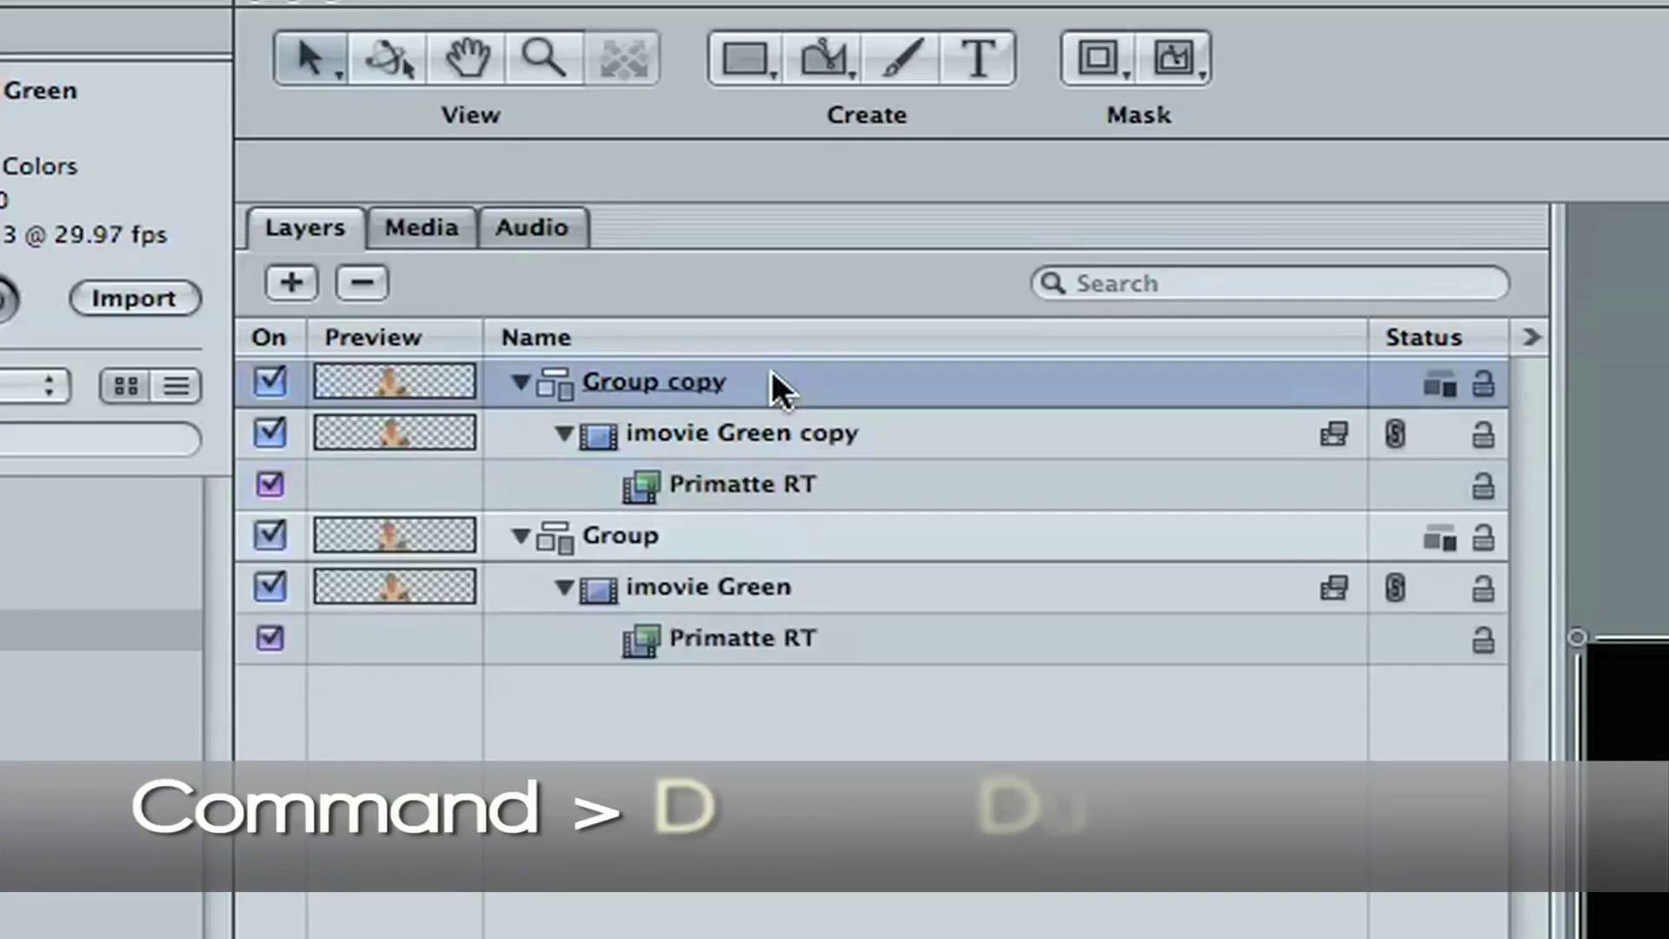
{"action": "left_click", "coordinate": [713, 382]}
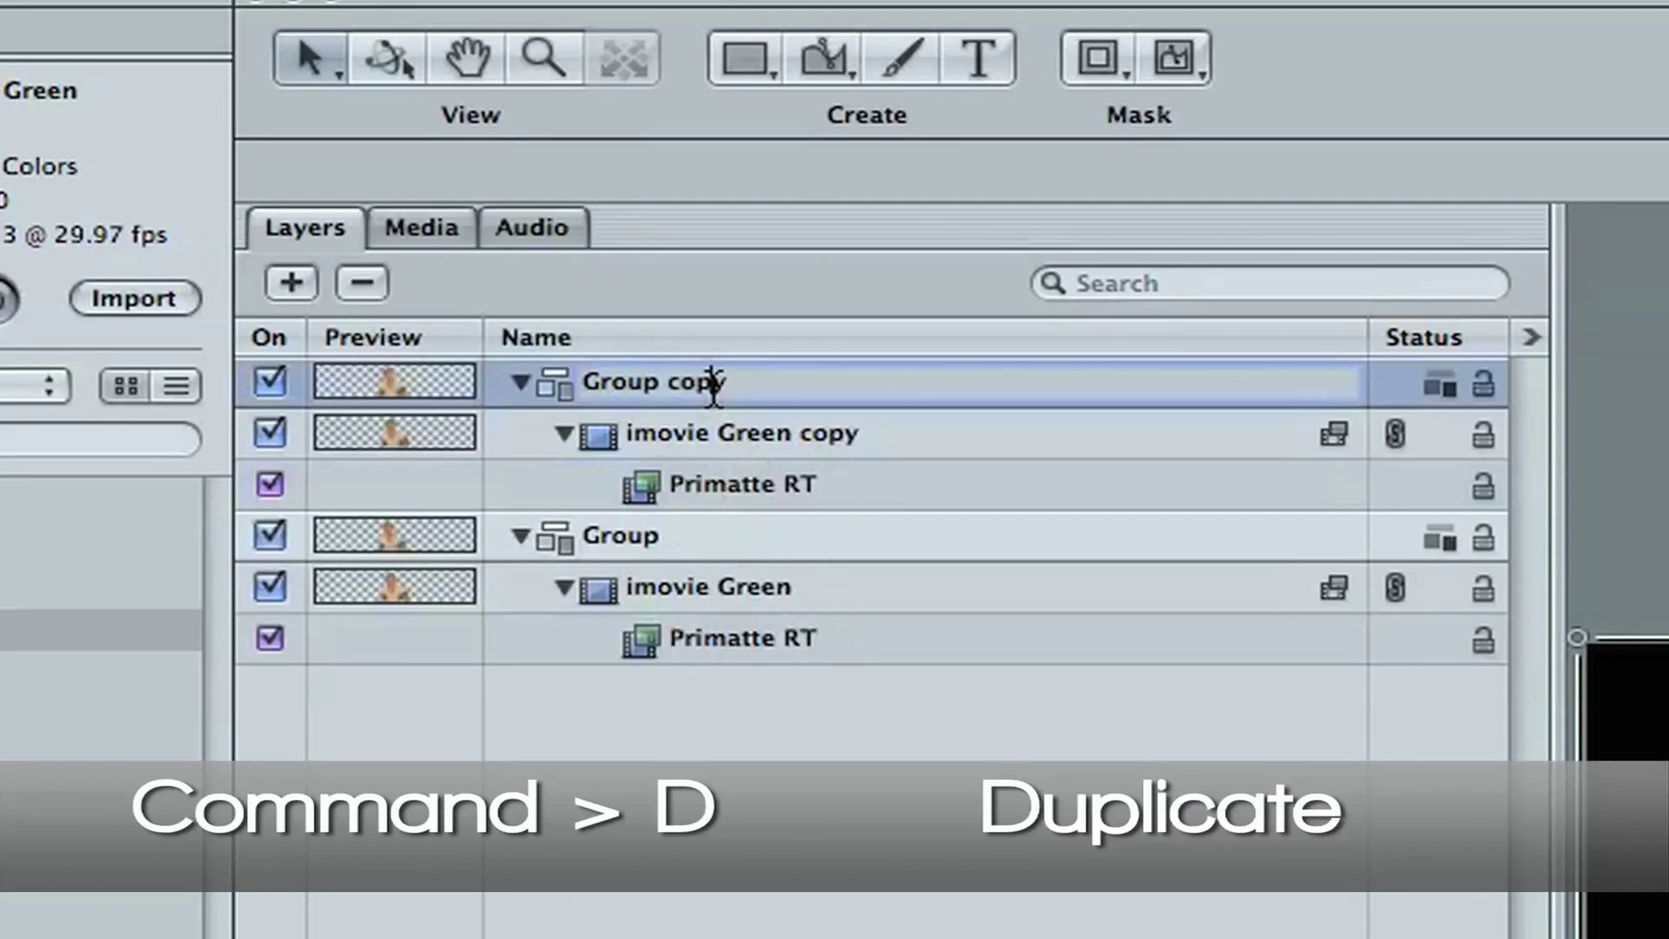
{"action": "type", "text": "Subject"}
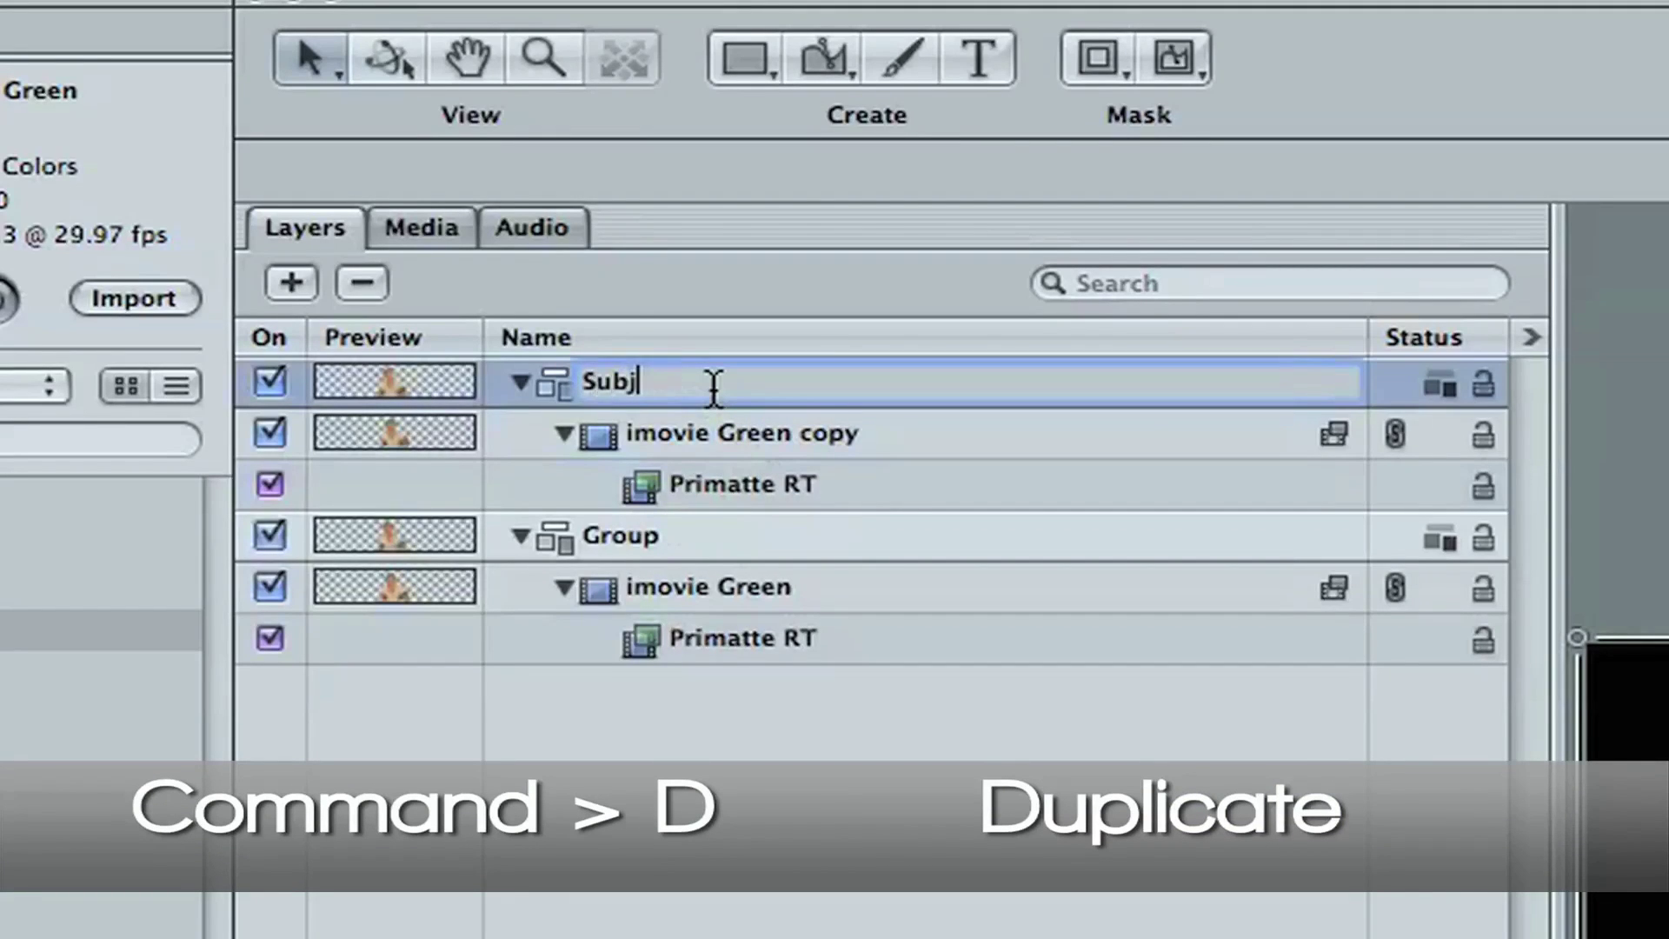
{"action": "key", "text": "Return"}
Rename the original Group layer 'Background'
{"action": "left_click", "coordinate": [644, 536]}
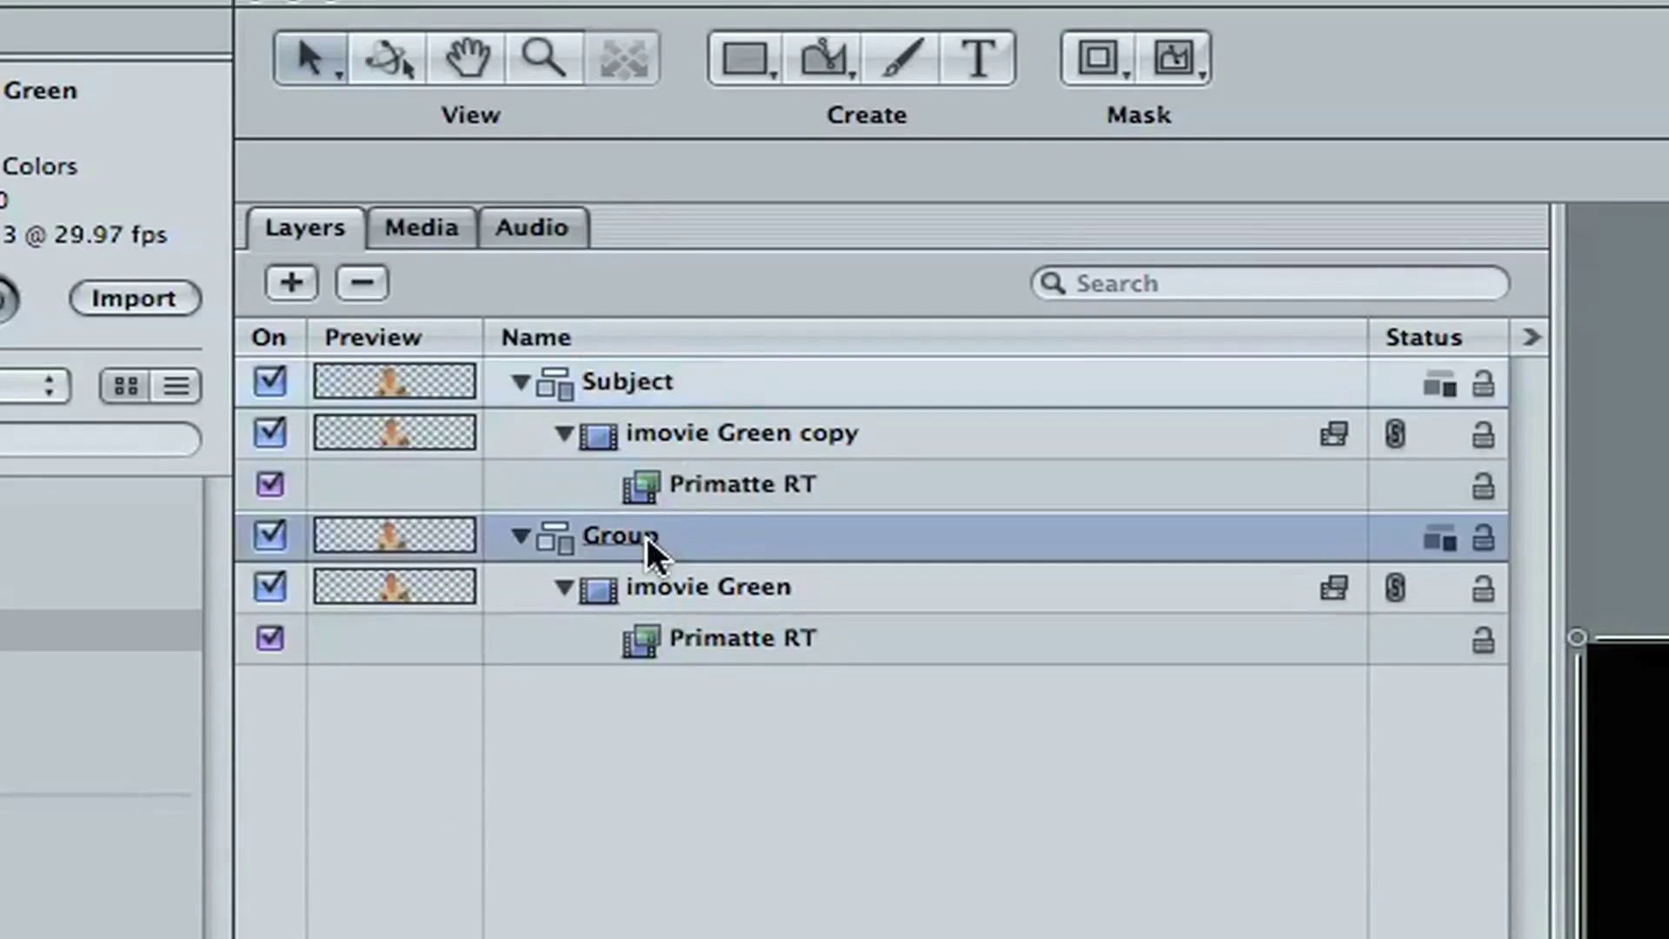
{"action": "left_click", "coordinate": [640, 536]}
{"action": "double_click", "coordinate": [638, 537]}
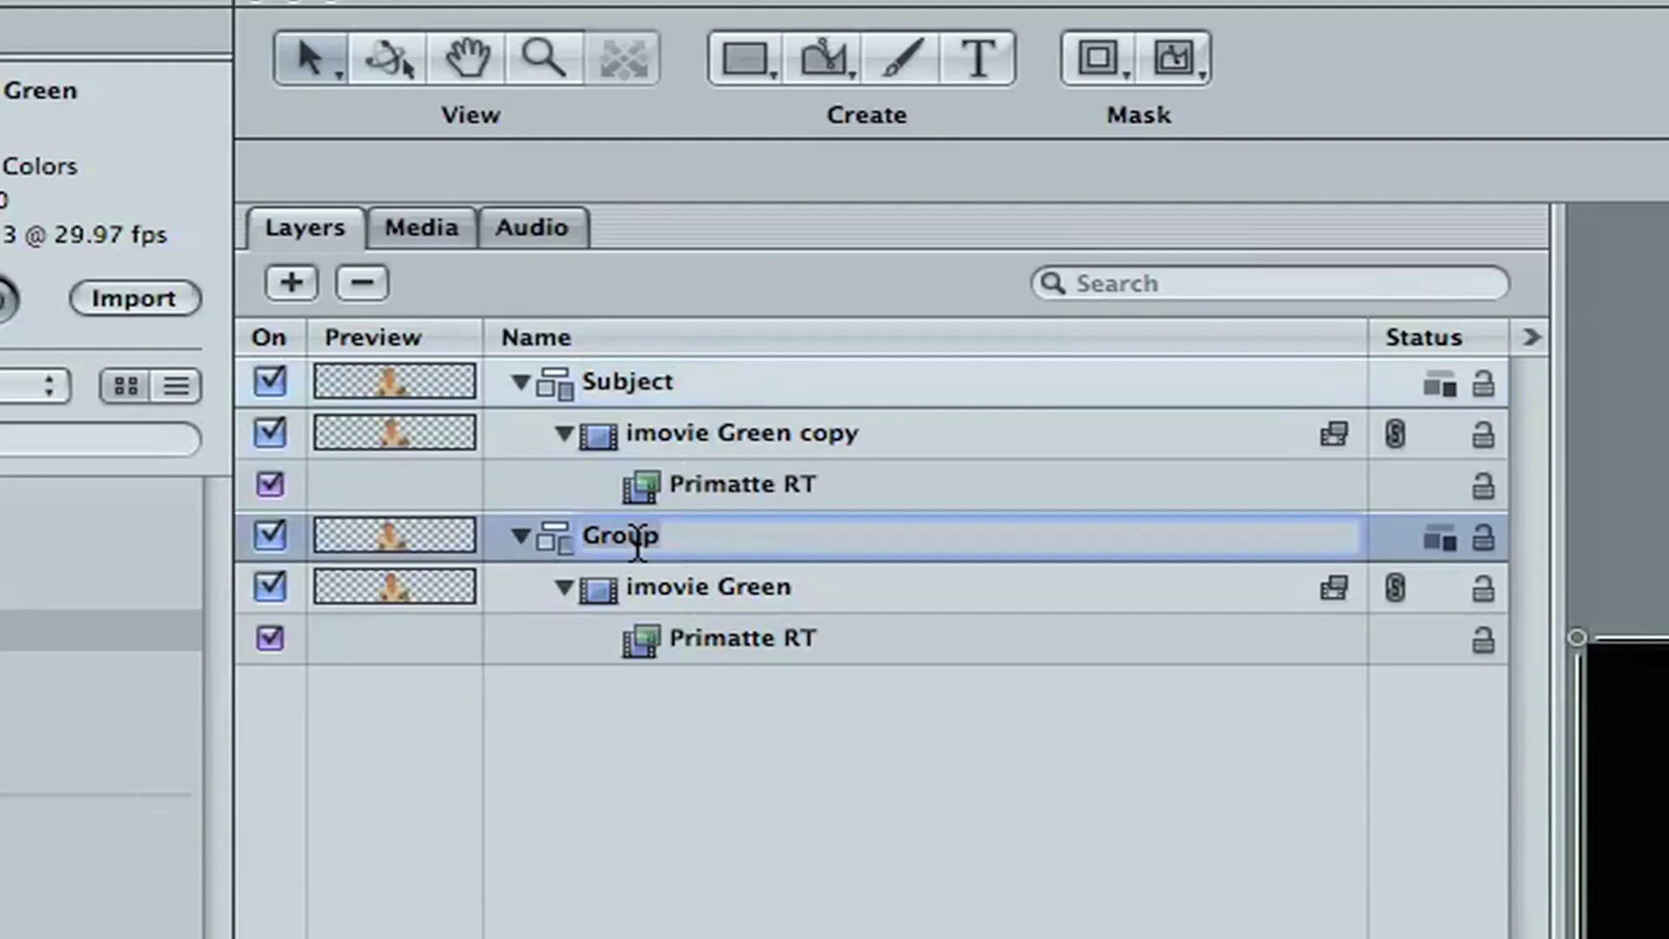
{"action": "type", "text": "Background"}
{"action": "key", "text": "Return"}
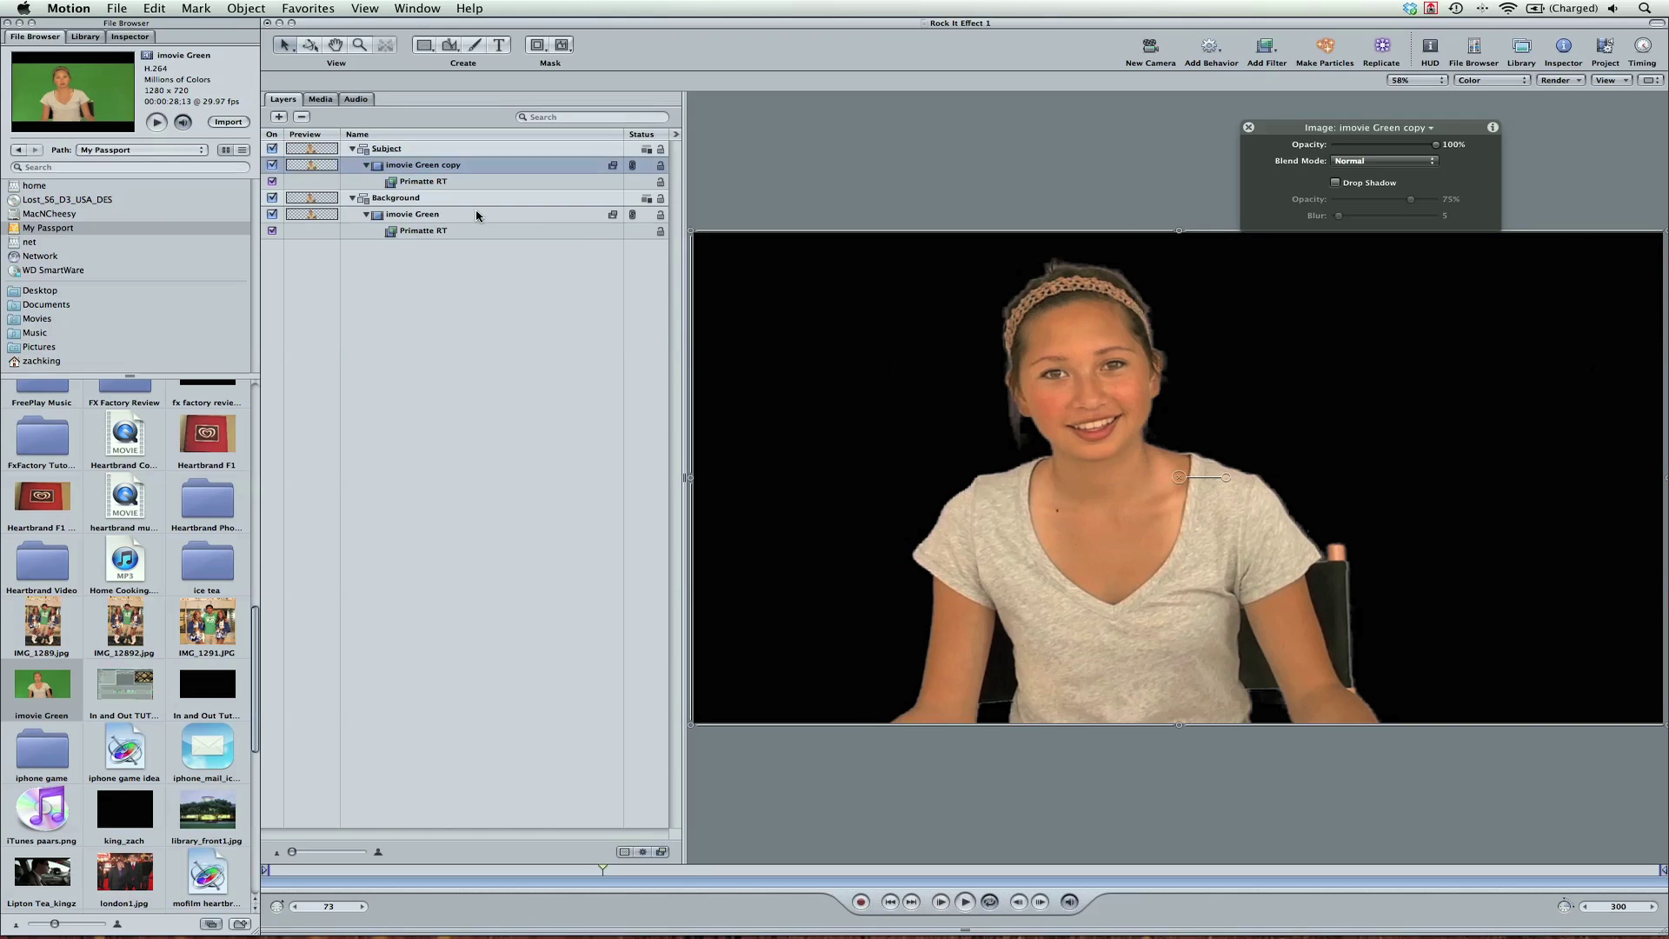
{"action": "left_click", "coordinate": [478, 216]}
Move the Background girl left and scale her to about 198%, then shift the Subject girl right
{"action": "left_click_drag", "start_coordinate": [1094, 477], "coordinate": [953, 476]}
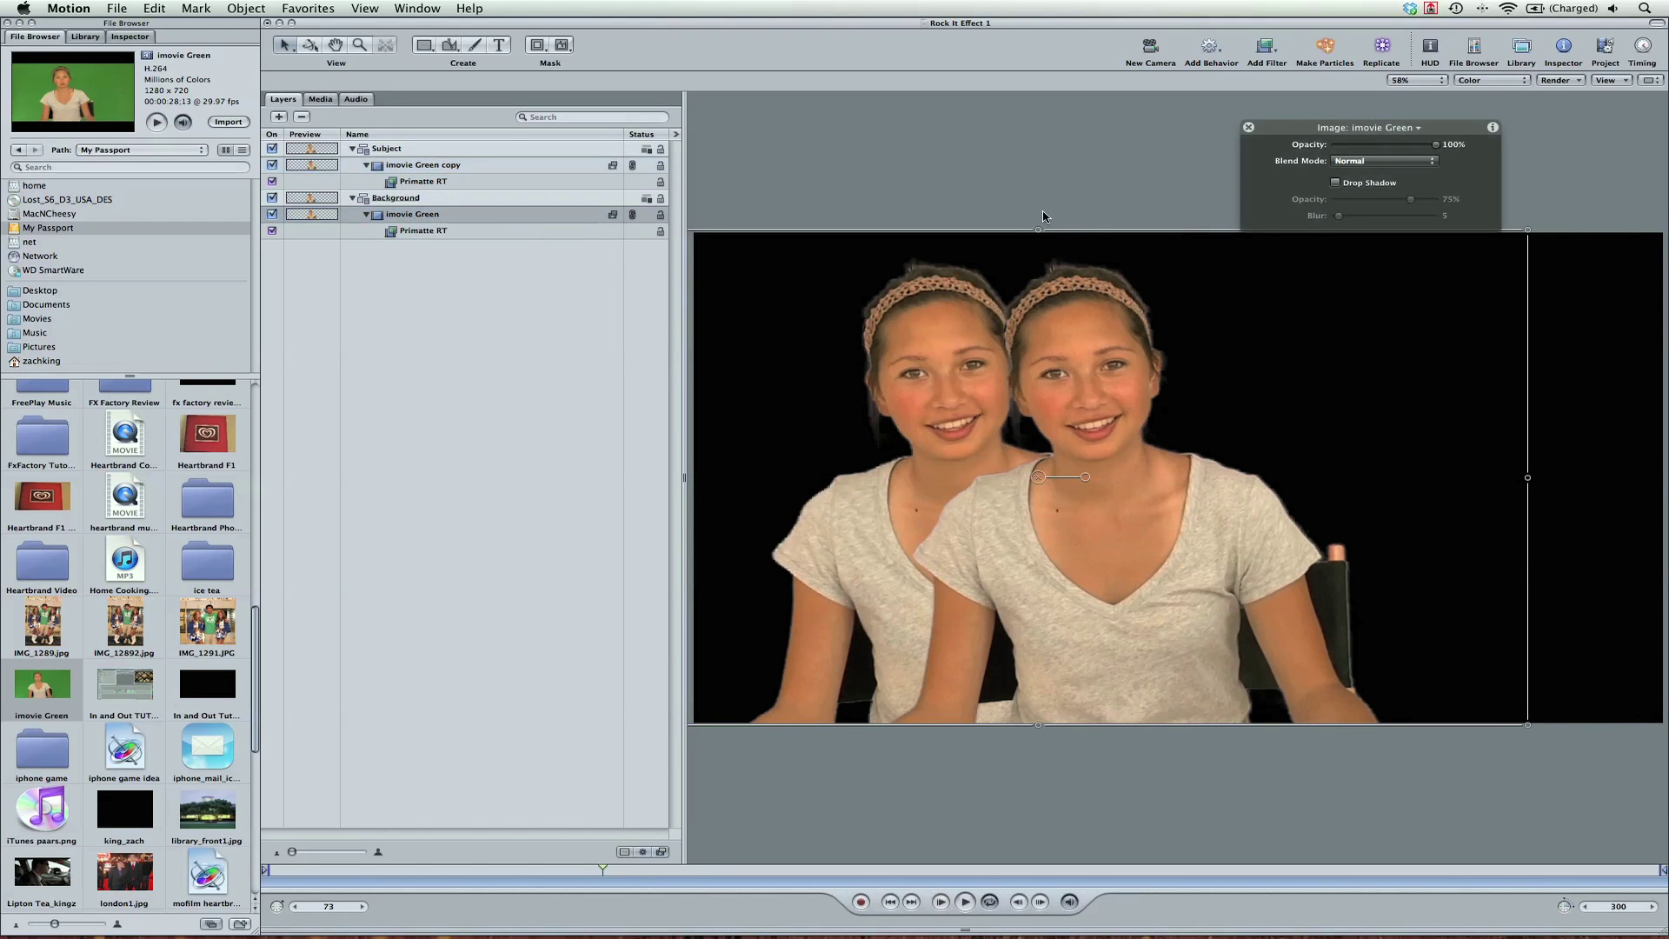
{"action": "left_click_drag", "start_coordinate": [1042, 235], "coordinate": [1105, 200]}
{"action": "left_click_drag", "start_coordinate": [923, 341], "coordinate": [886, 375]}
{"action": "left_click", "coordinate": [420, 166]}
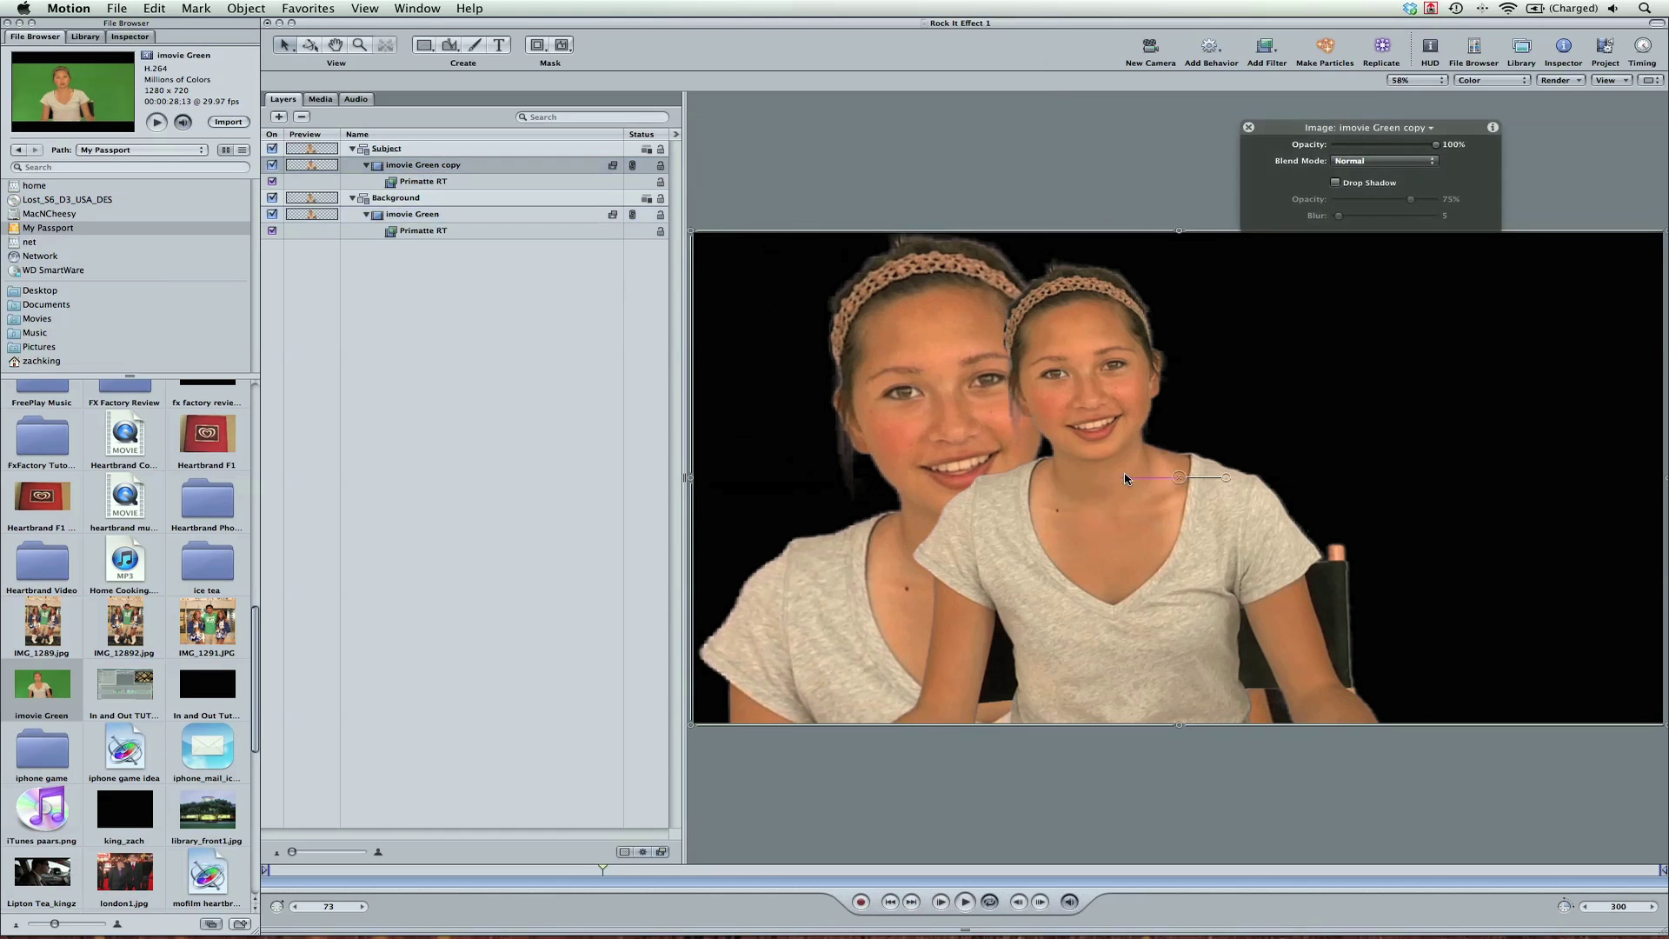
{"action": "left_click_drag", "start_coordinate": [1129, 477], "coordinate": [1267, 481]}
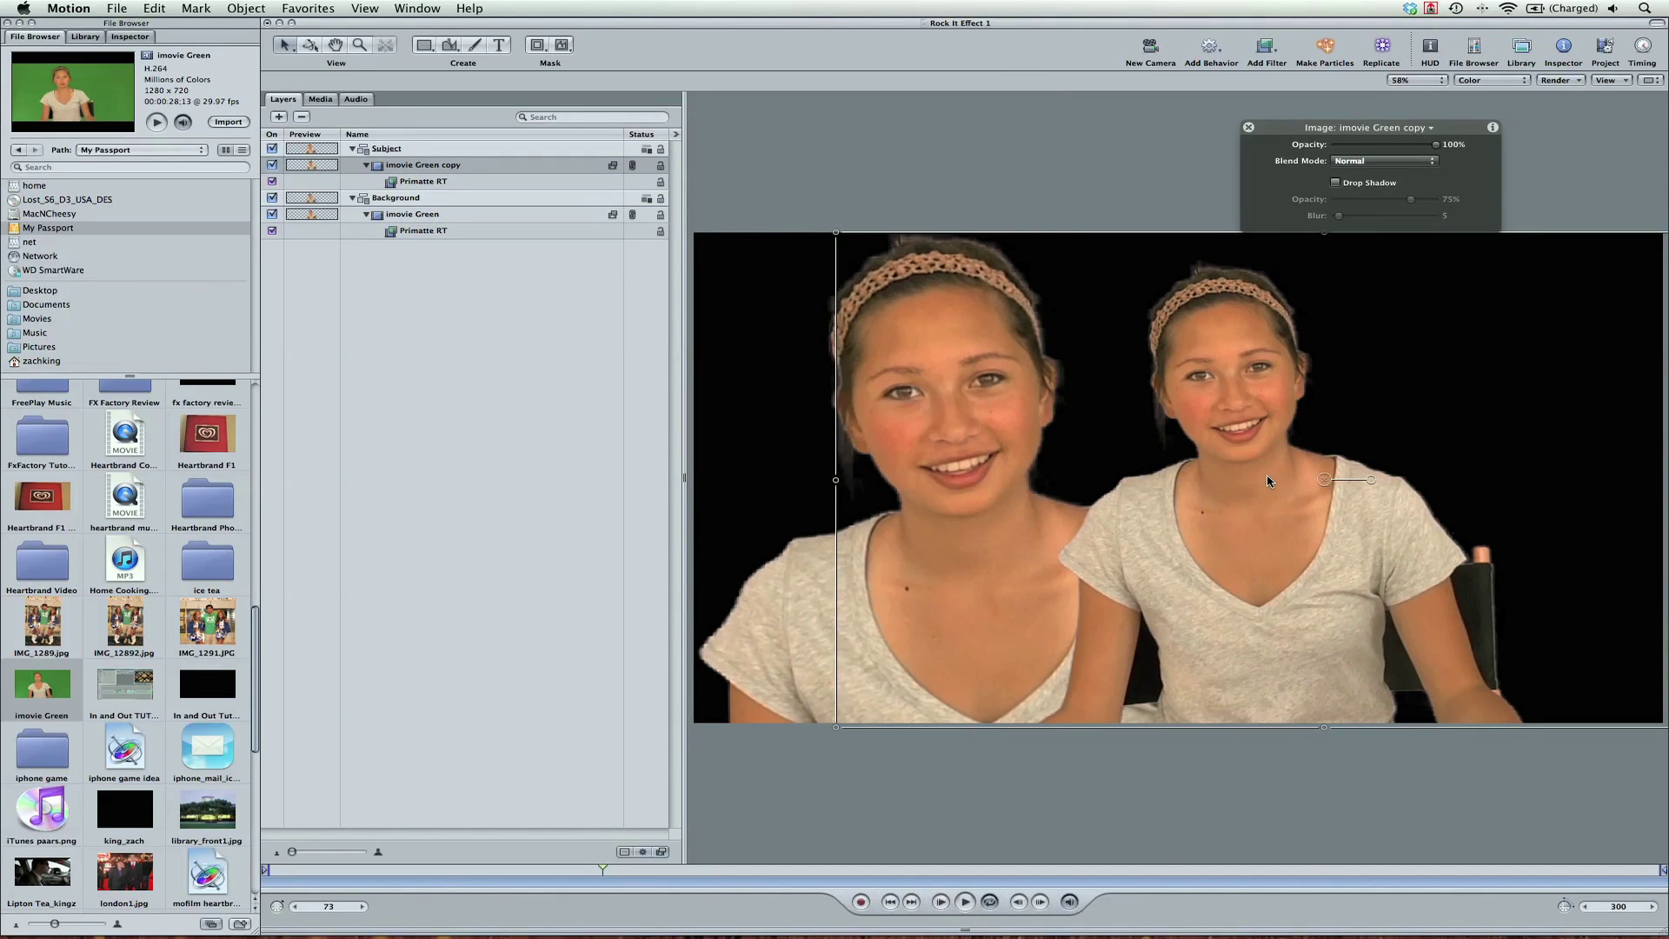
{"action": "left_click_drag", "start_coordinate": [1078, 487], "coordinate": [1048, 475]}
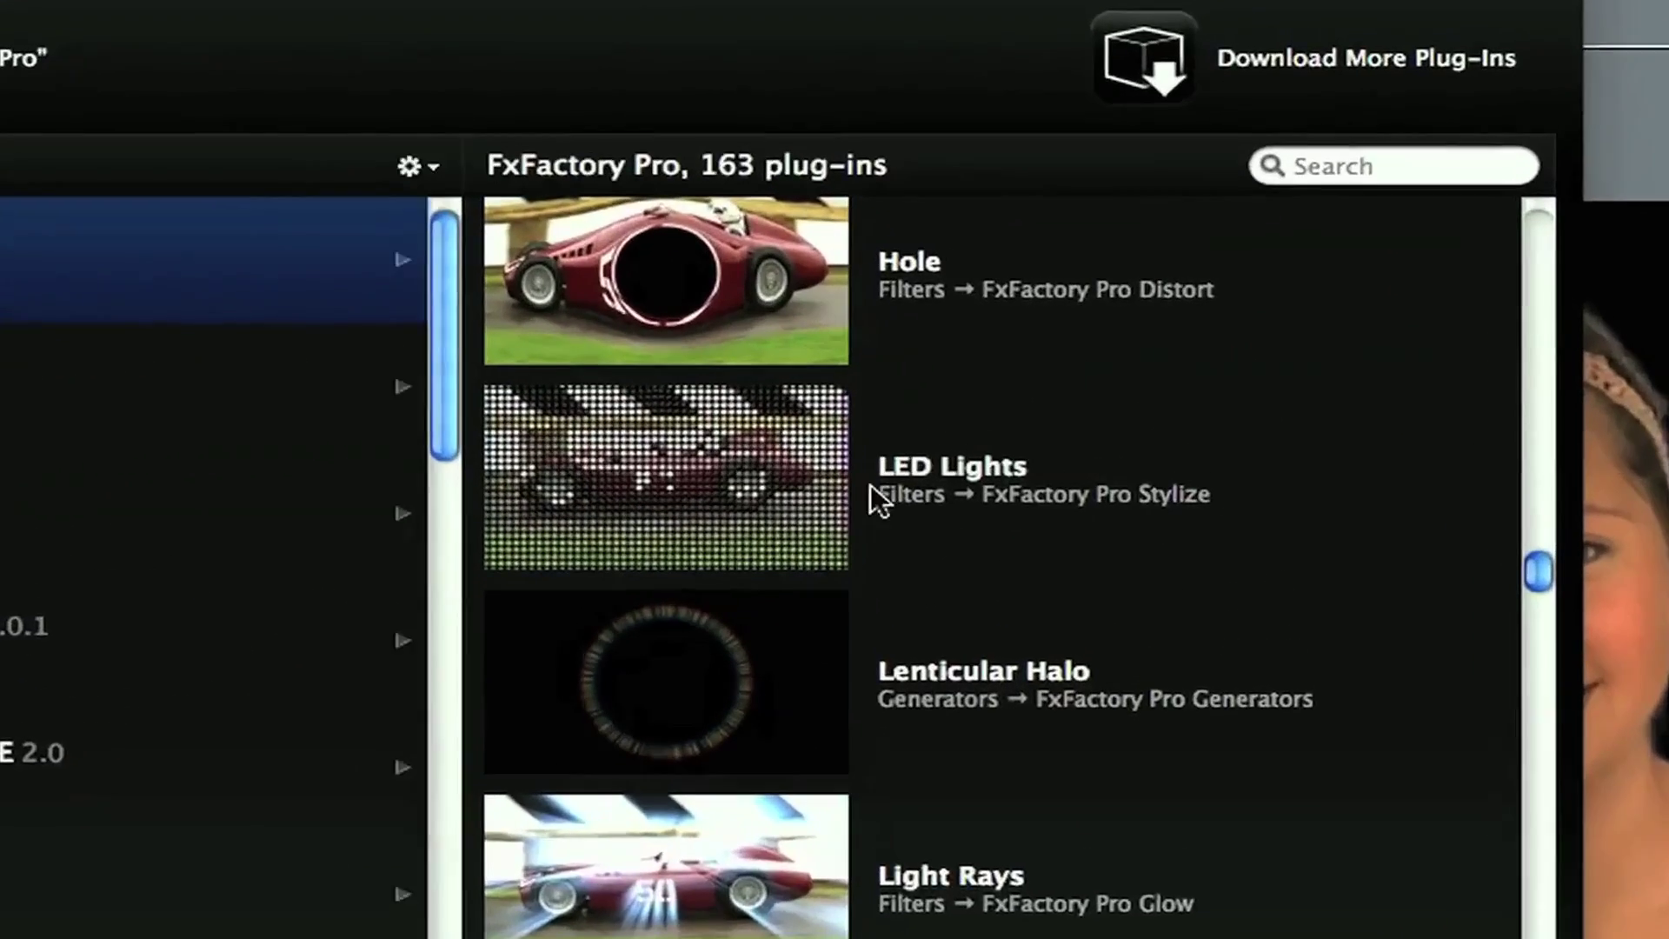
Preview the LED Lights filter from the FxFactory Pro Stylize plug-ins
{"action": "left_click", "coordinate": [991, 500]}
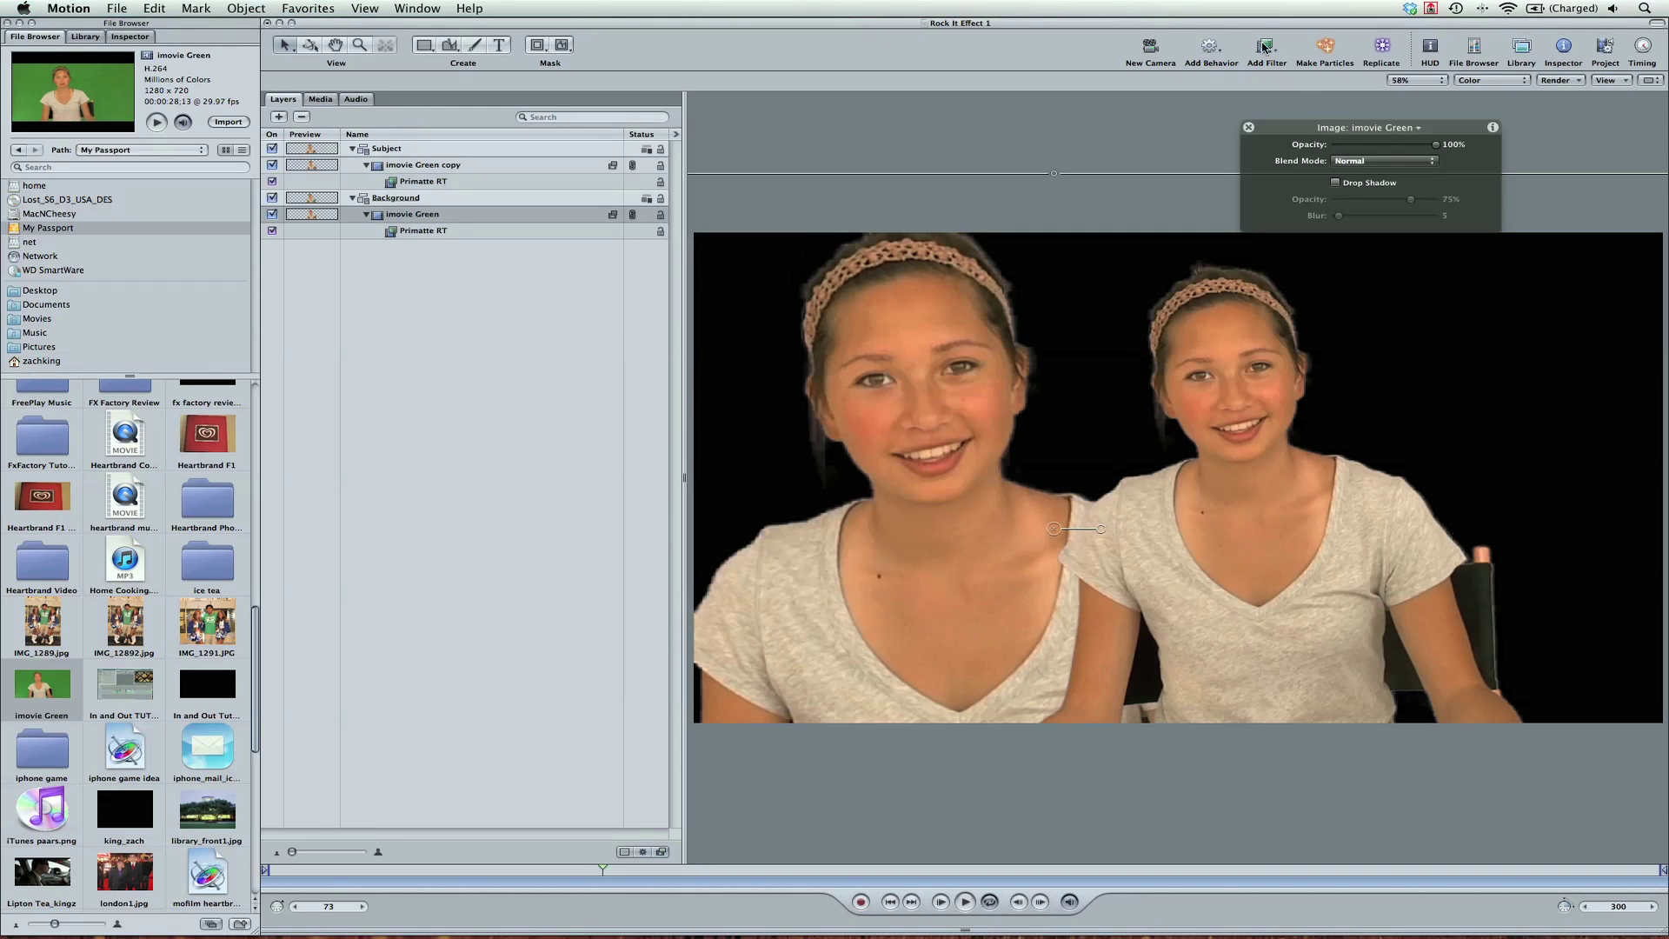
Apply LED Lights to the enlarged Background girl with Cell Size 4 and Exposure 1.44
{"action": "left_click", "coordinate": [1266, 48]}
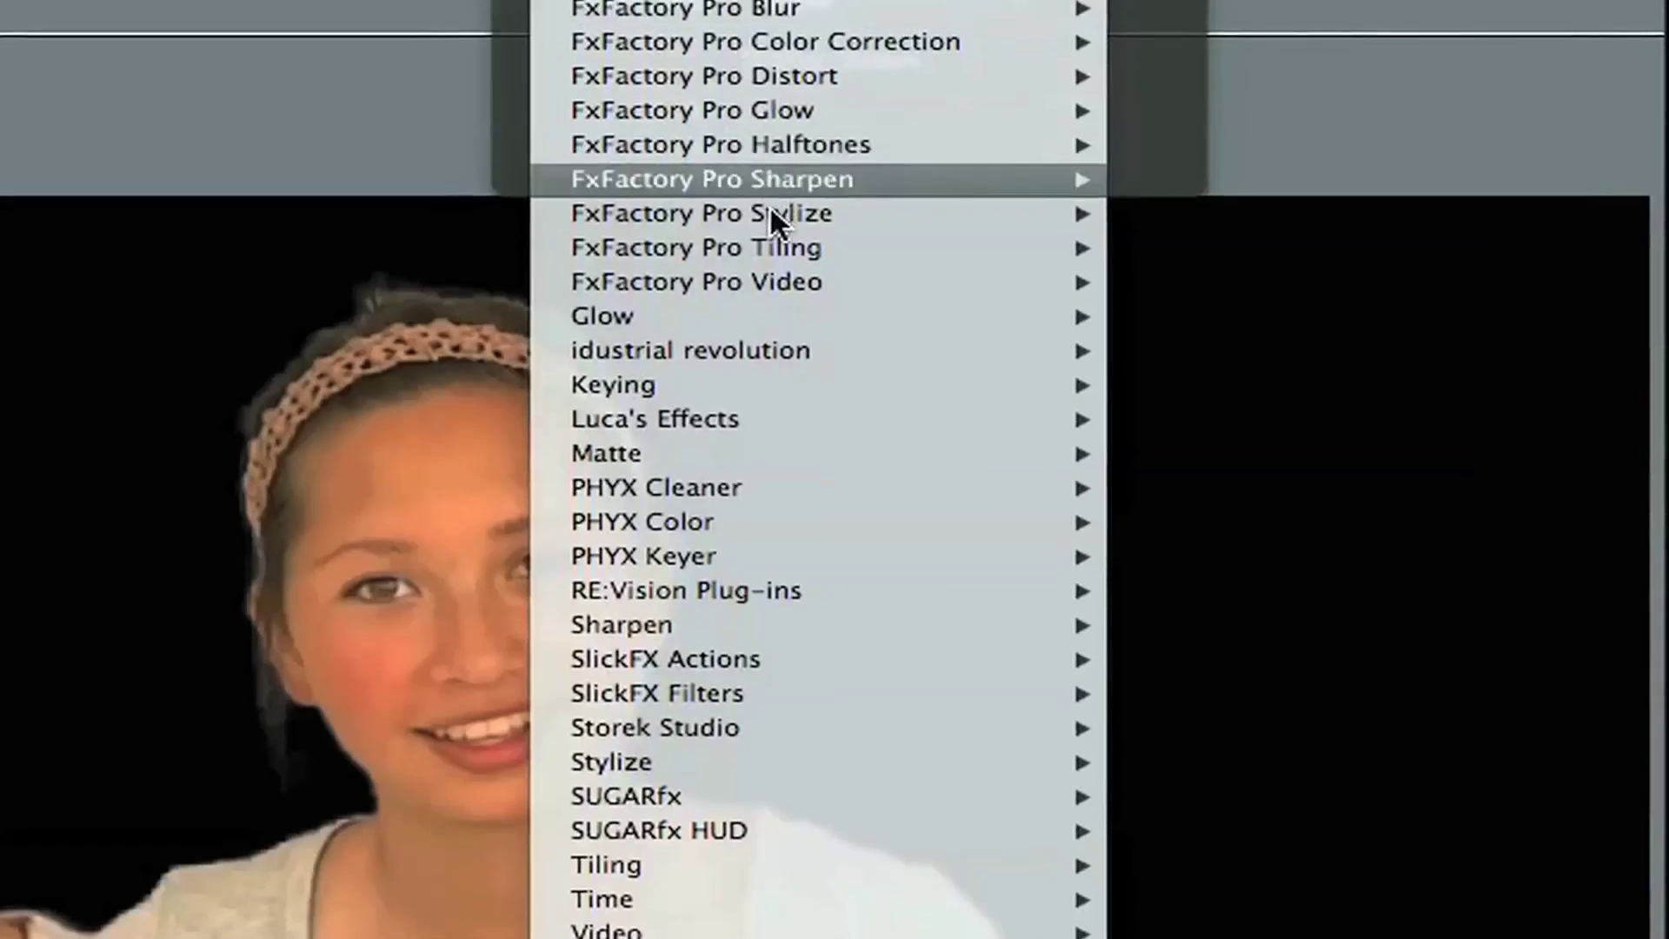
{"action": "mouse_move", "coordinate": [1342, 242]}
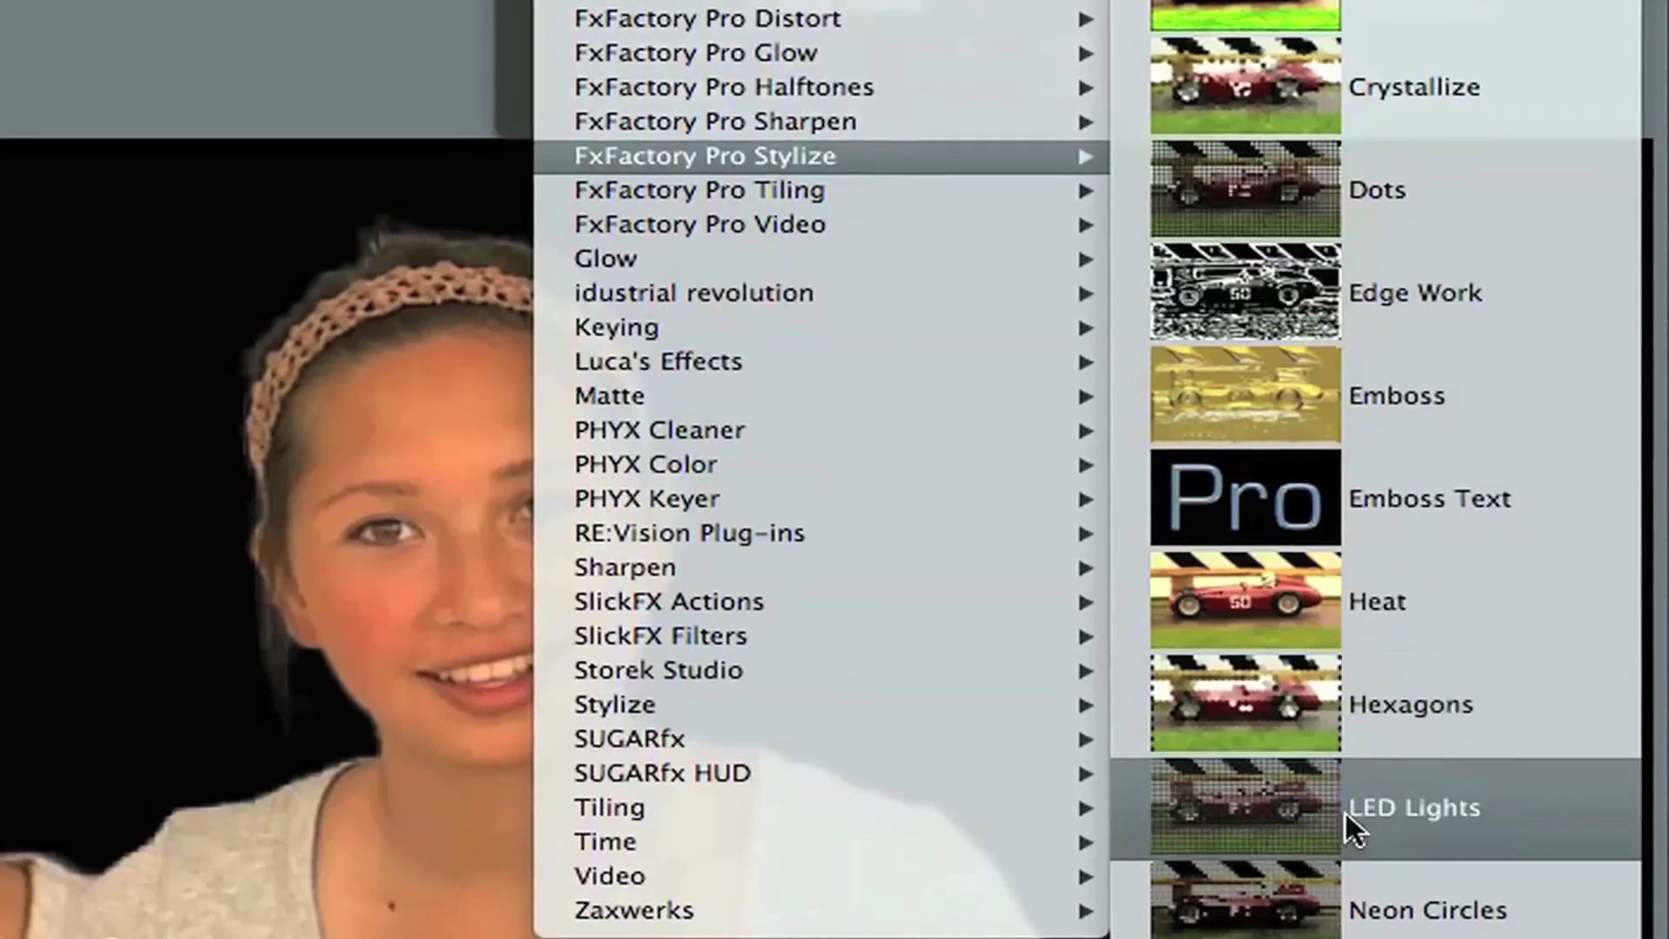
{"action": "left_click", "coordinate": [1348, 791]}
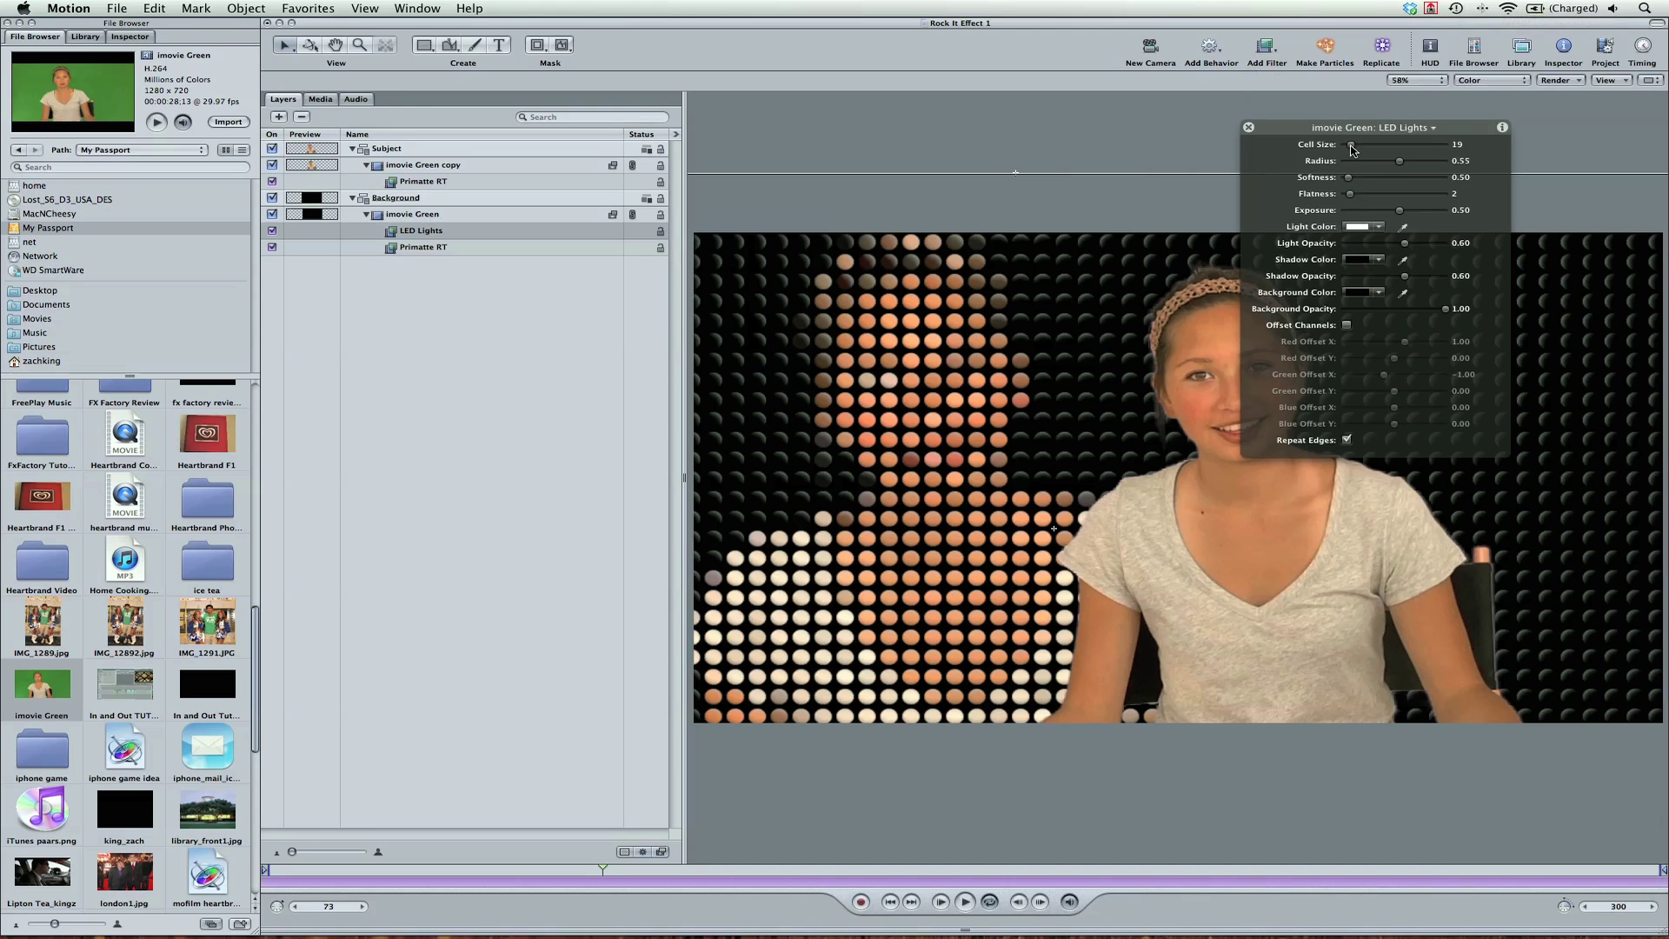
{"action": "left_click_drag", "start_coordinate": [1351, 149], "coordinate": [1344, 149]}
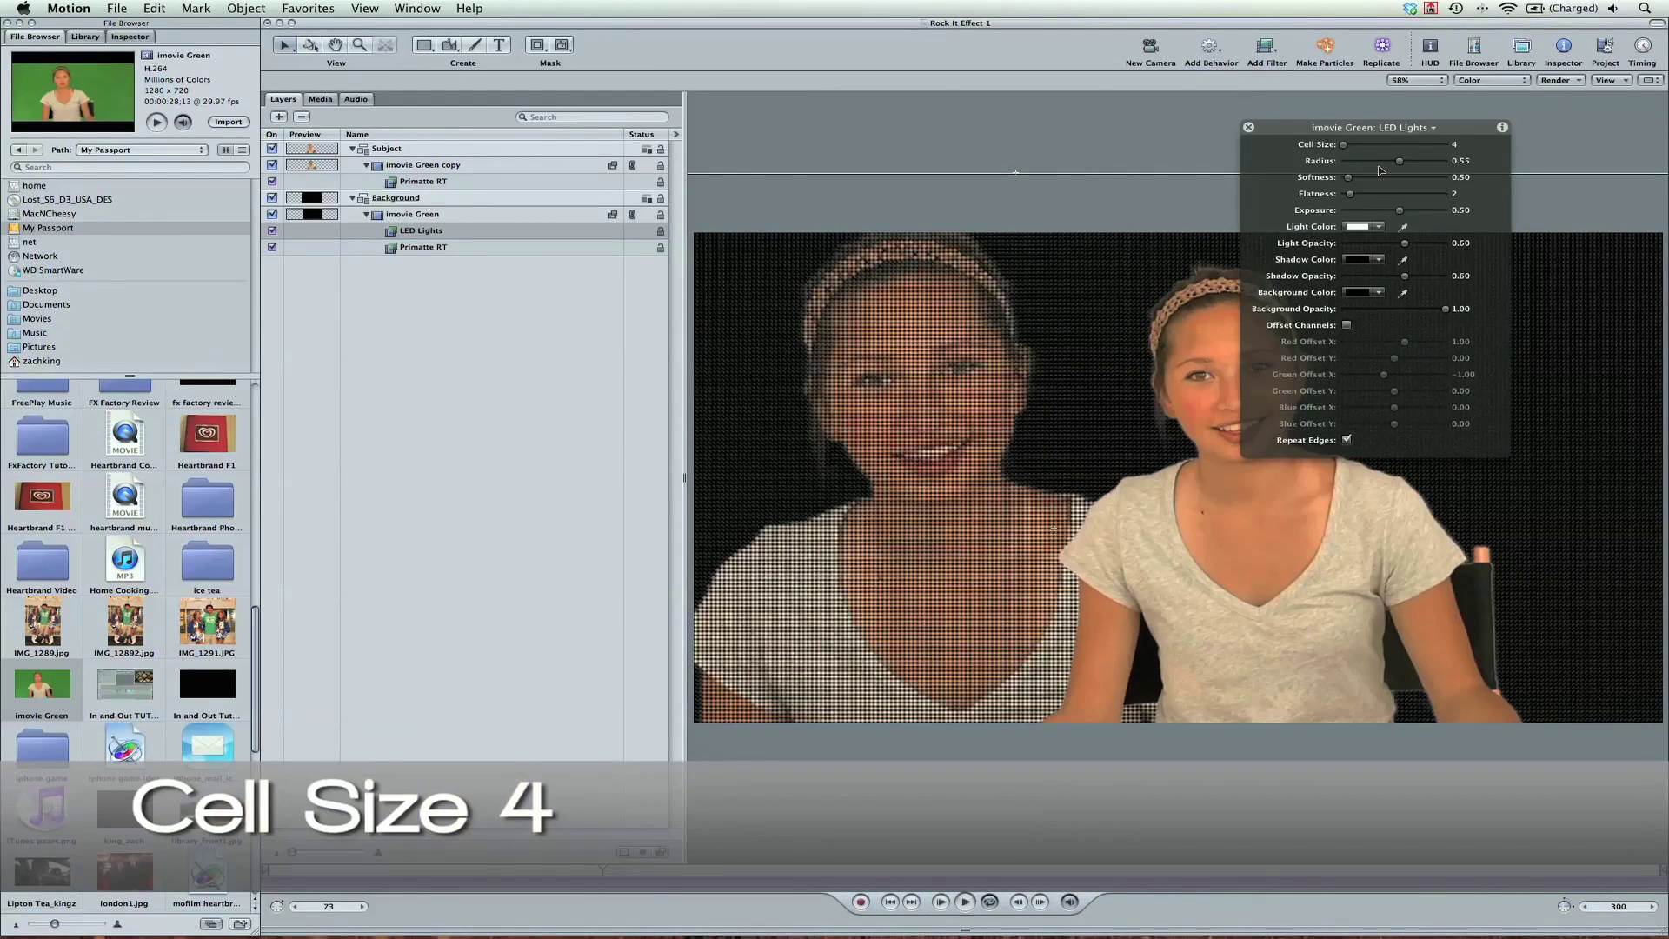
{"action": "left_click_drag", "start_coordinate": [1402, 213], "coordinate": [1412, 213]}
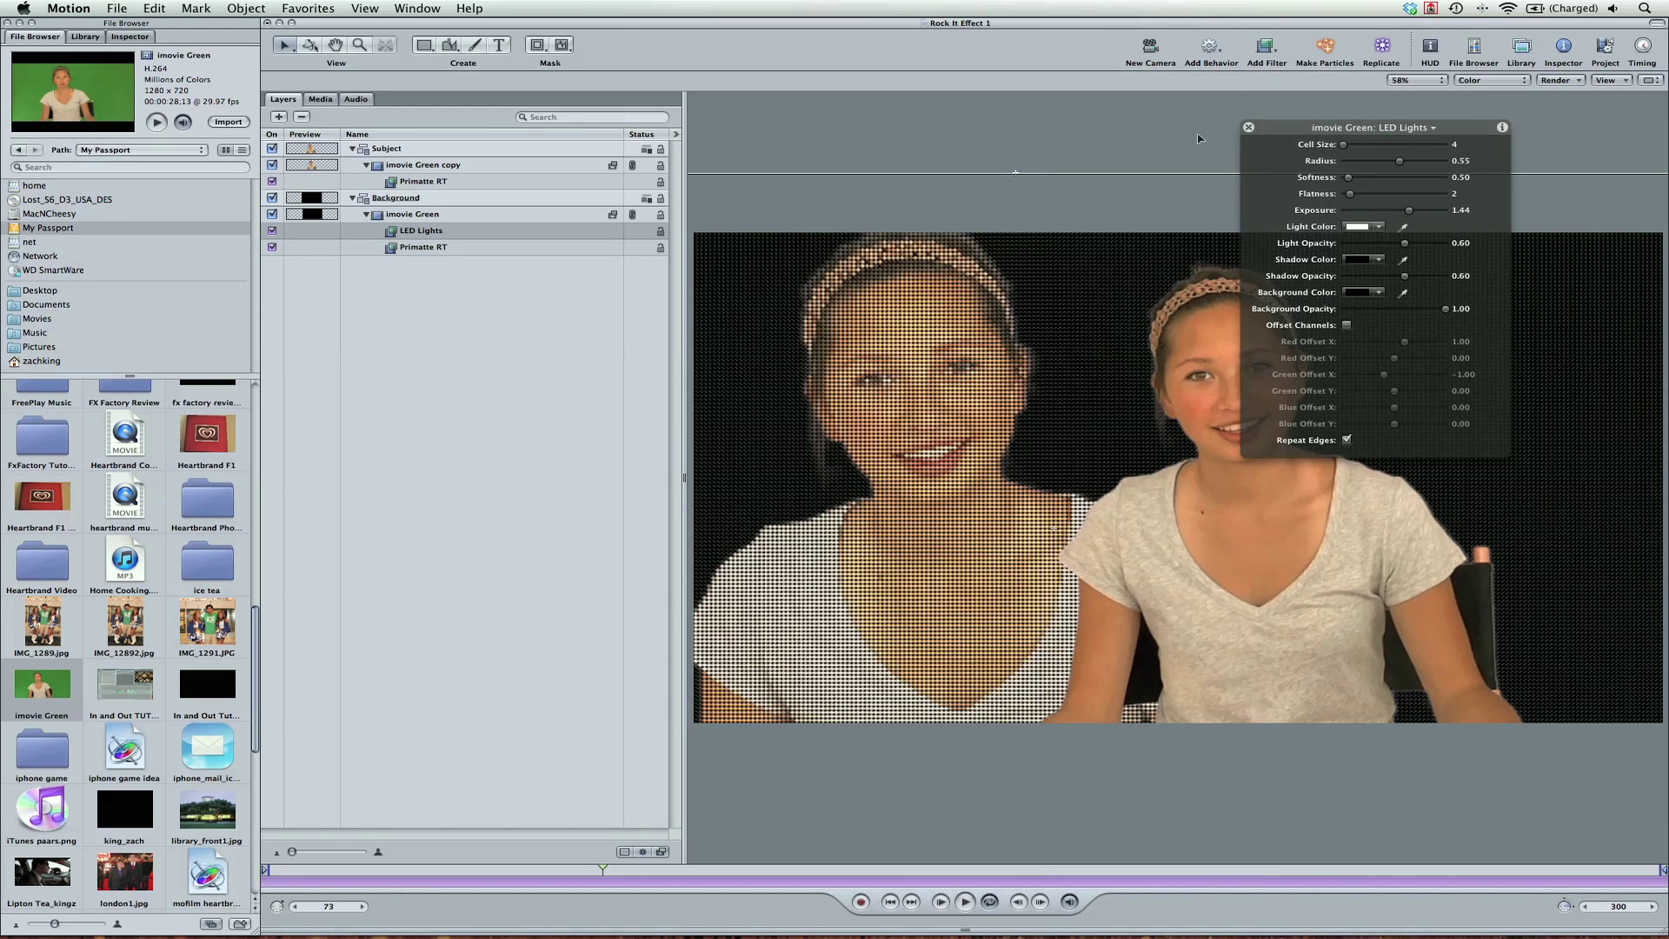
Add FxFactory Pro Distort's Chromatic Aberration to the enlarged LED copy with Blur Amount 0
{"action": "left_click", "coordinate": [1259, 54]}
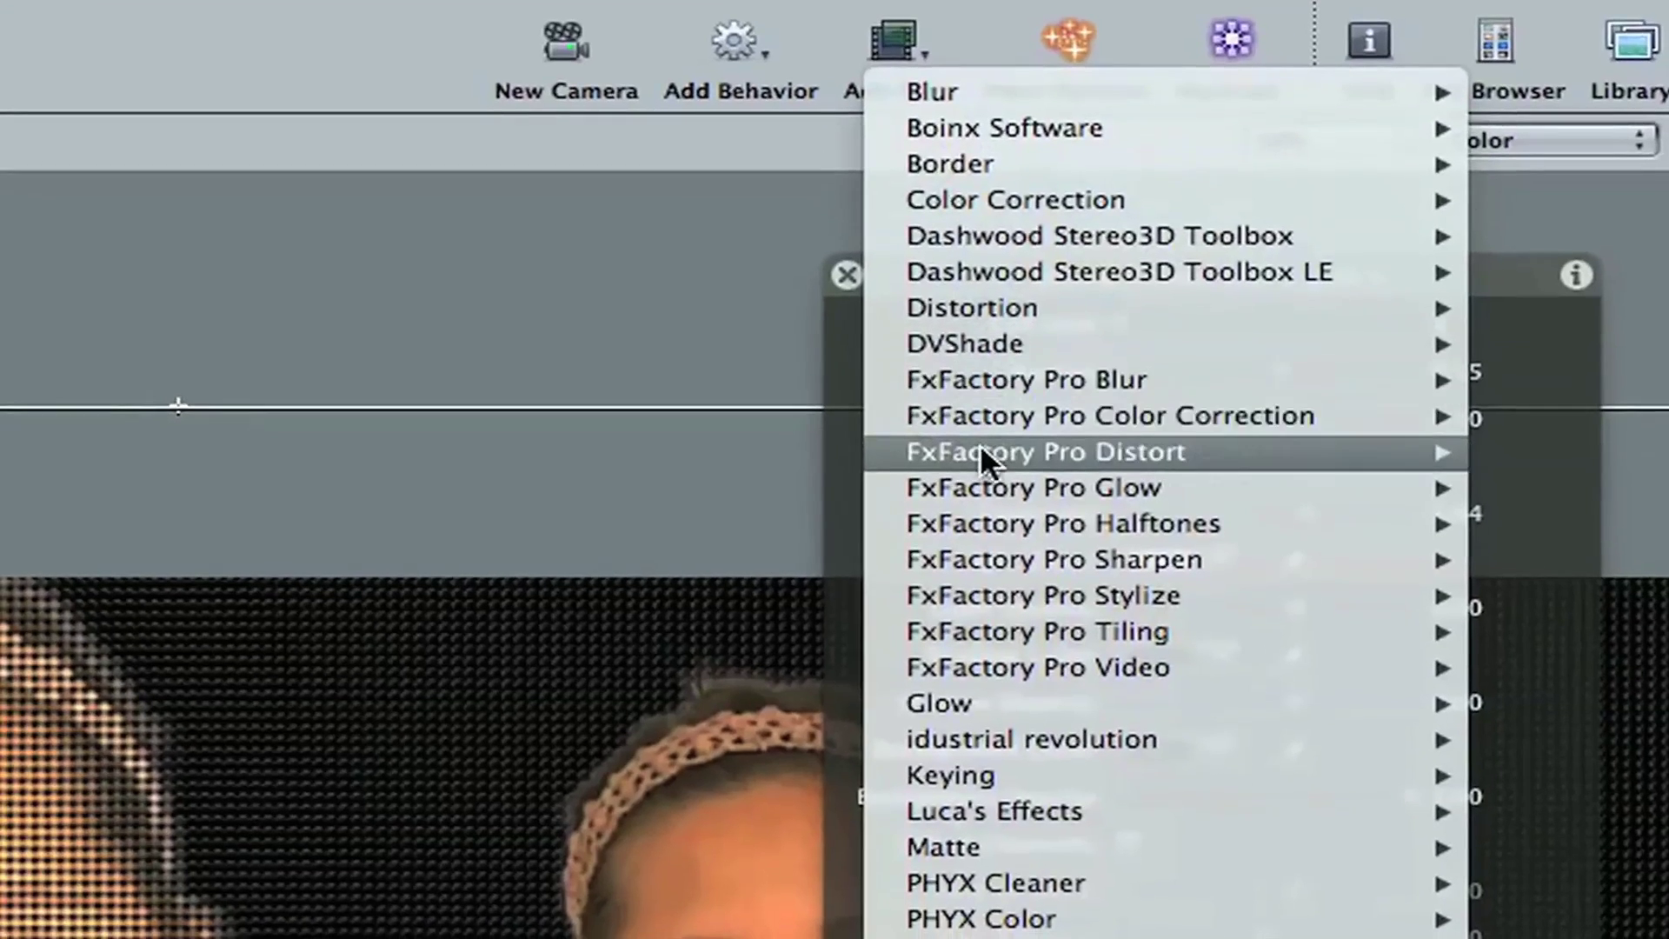
{"action": "mouse_move", "coordinate": [1296, 189]}
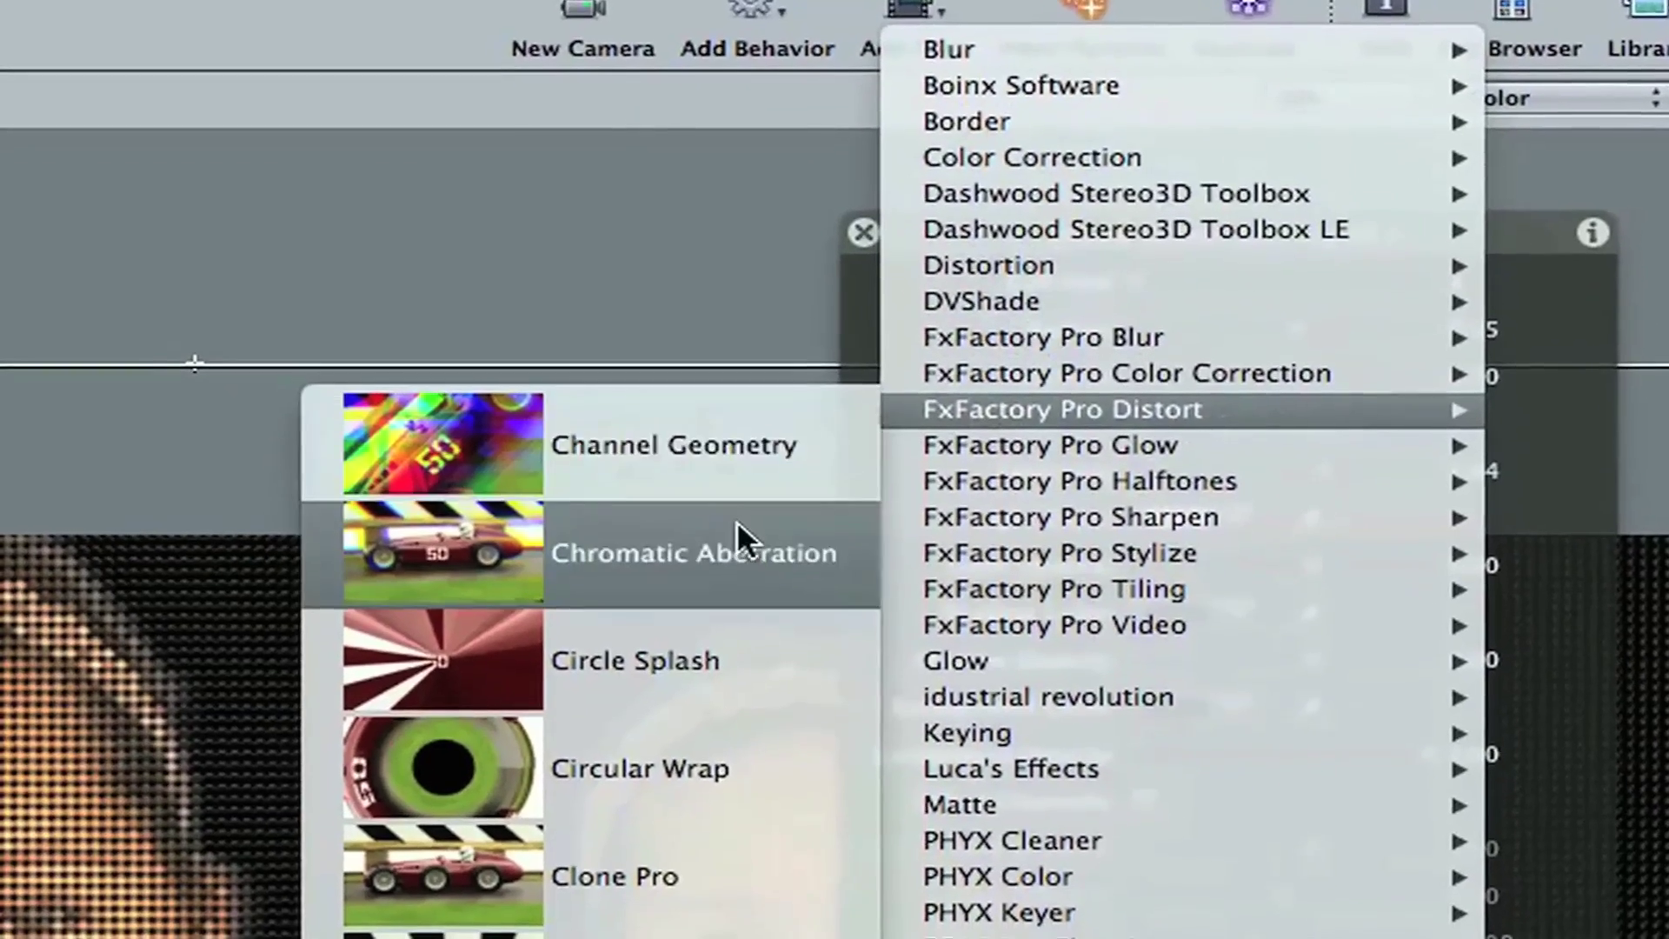
{"action": "left_click", "coordinate": [734, 548]}
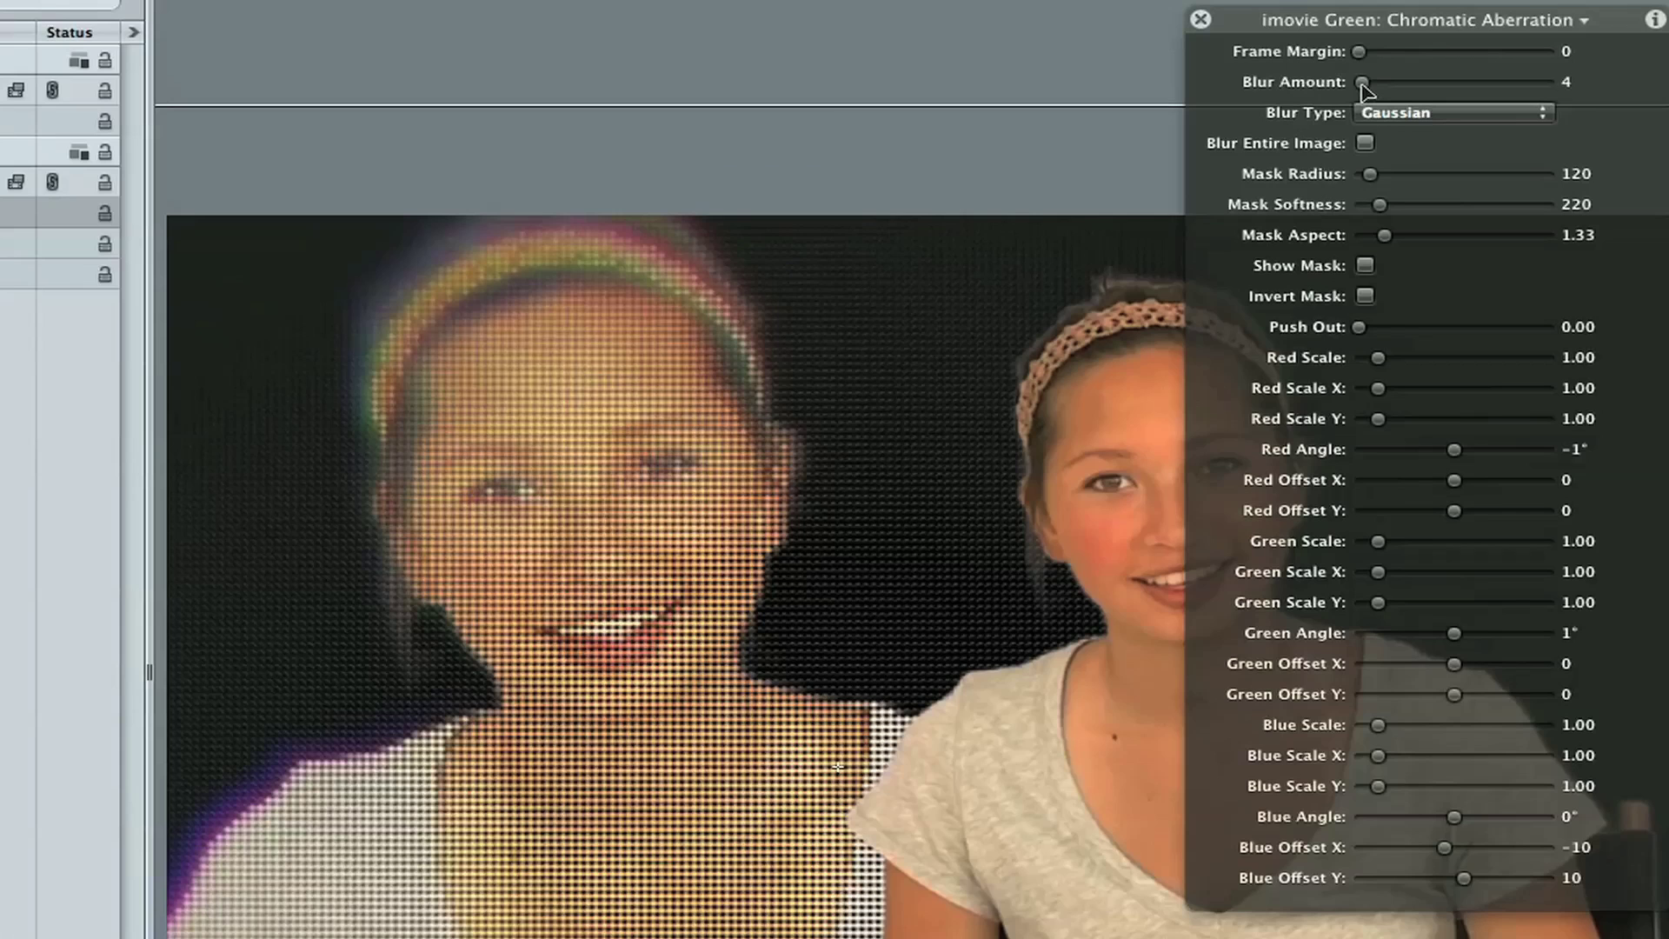
{"action": "left_click_drag", "start_coordinate": [1362, 84], "coordinate": [1352, 84]}
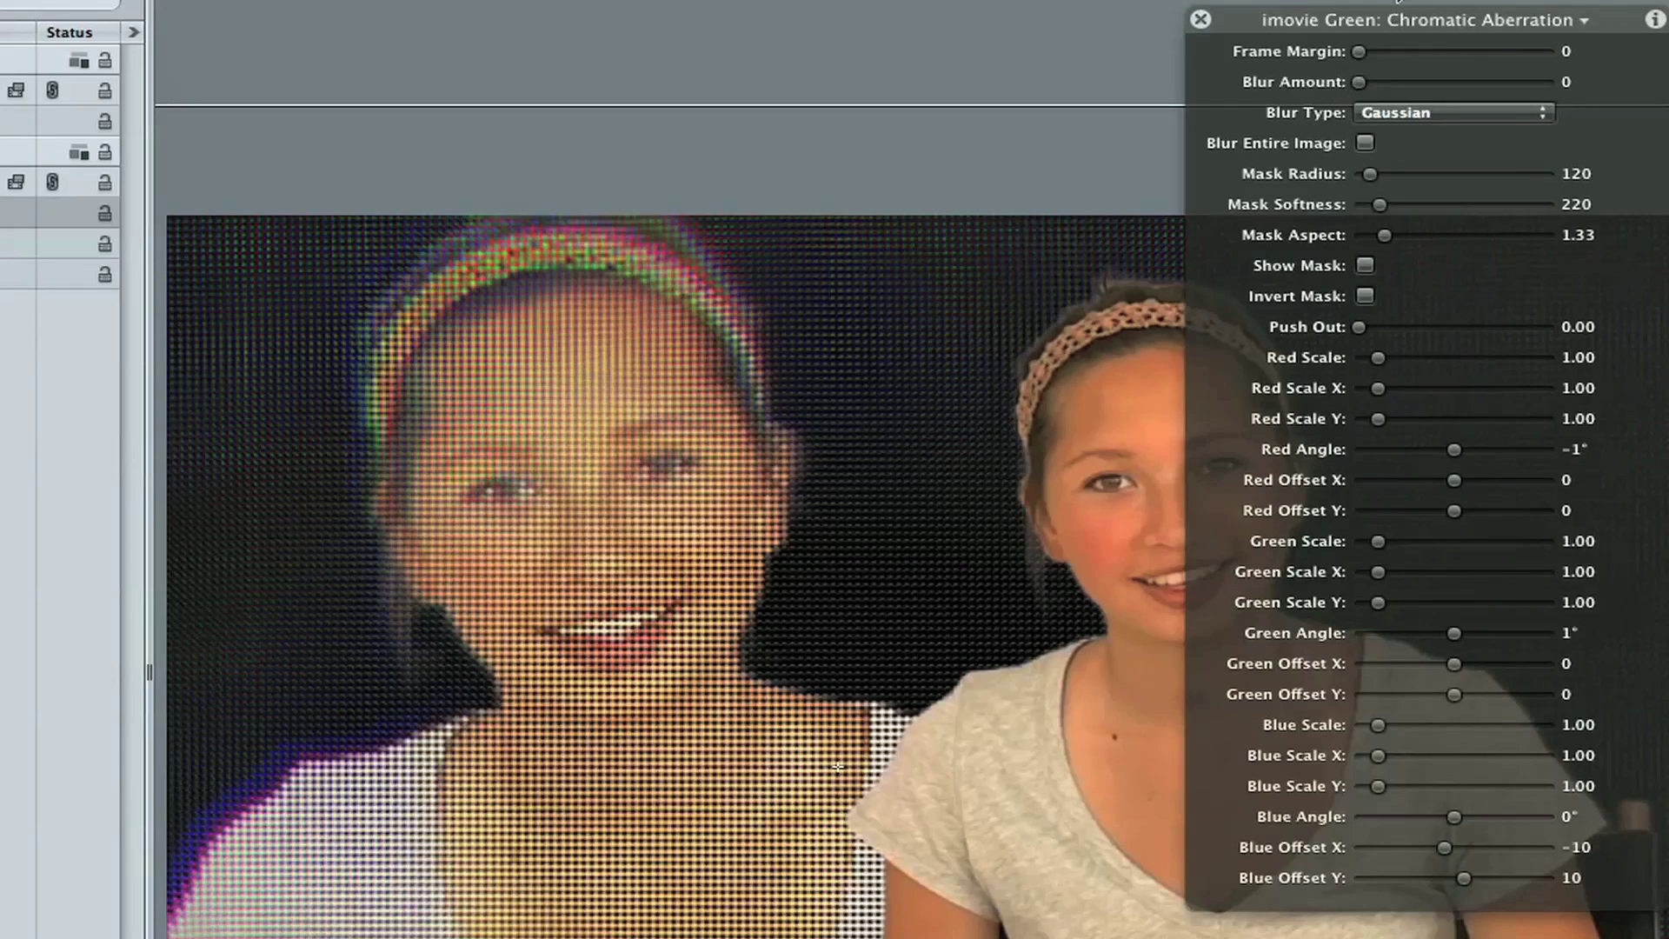
{"action": "left_click_drag", "start_coordinate": [1423, 29], "coordinate": [1245, 57]}
{"action": "key", "text": "F7"}
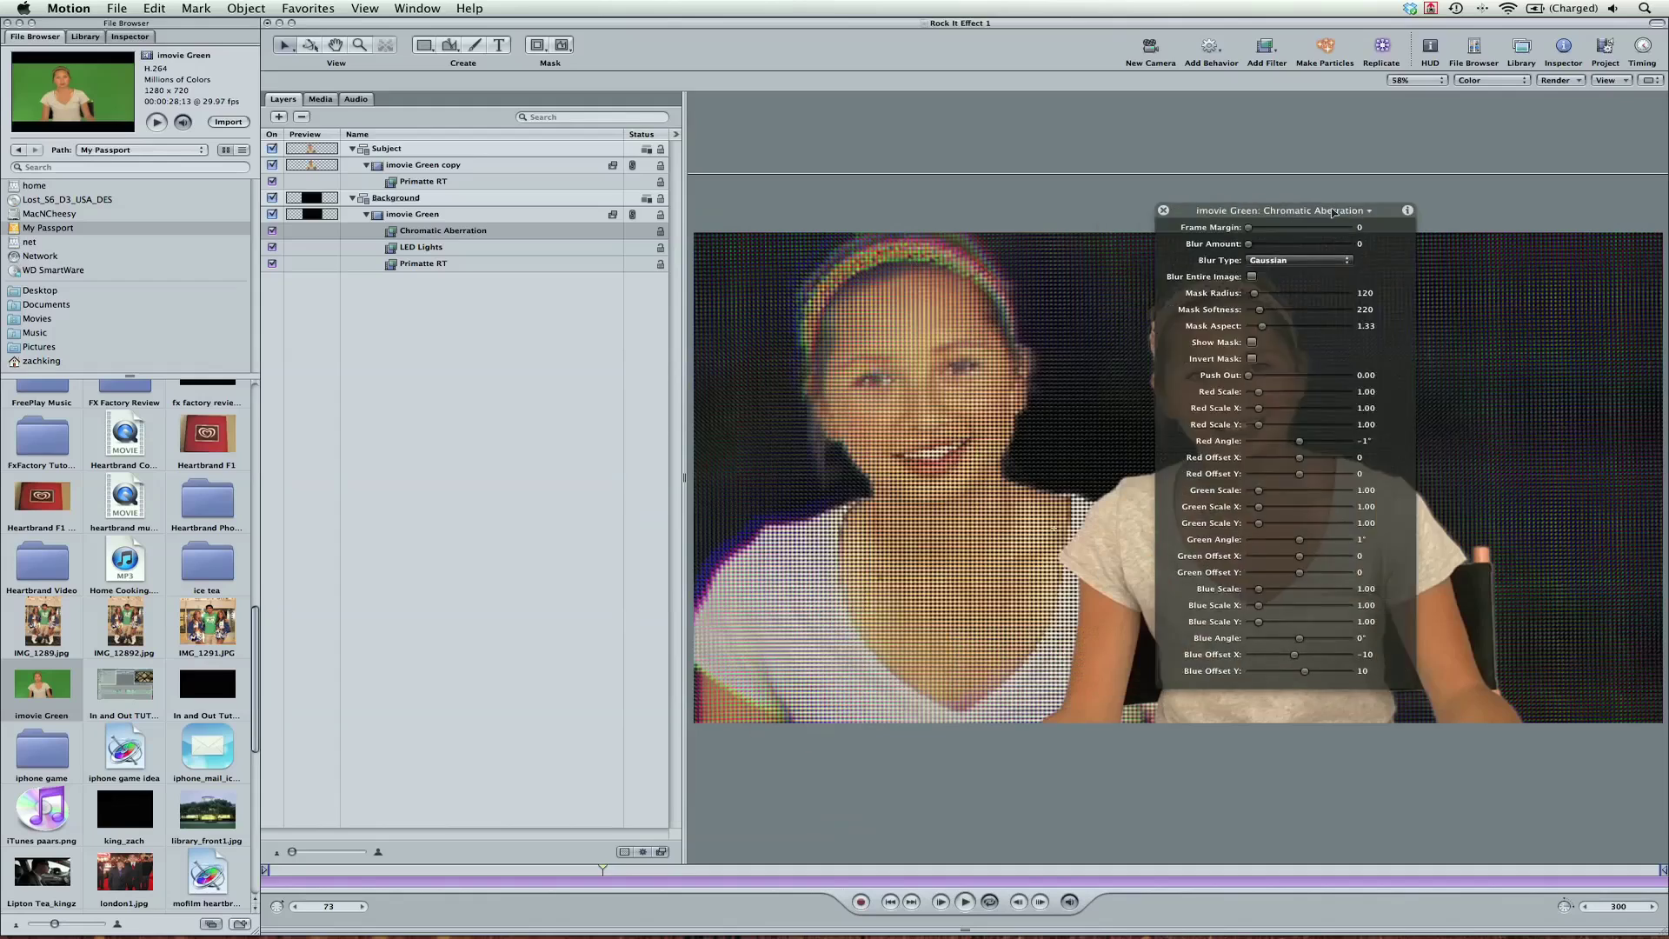
{"action": "left_click_drag", "start_coordinate": [1333, 211], "coordinate": [1547, 166]}
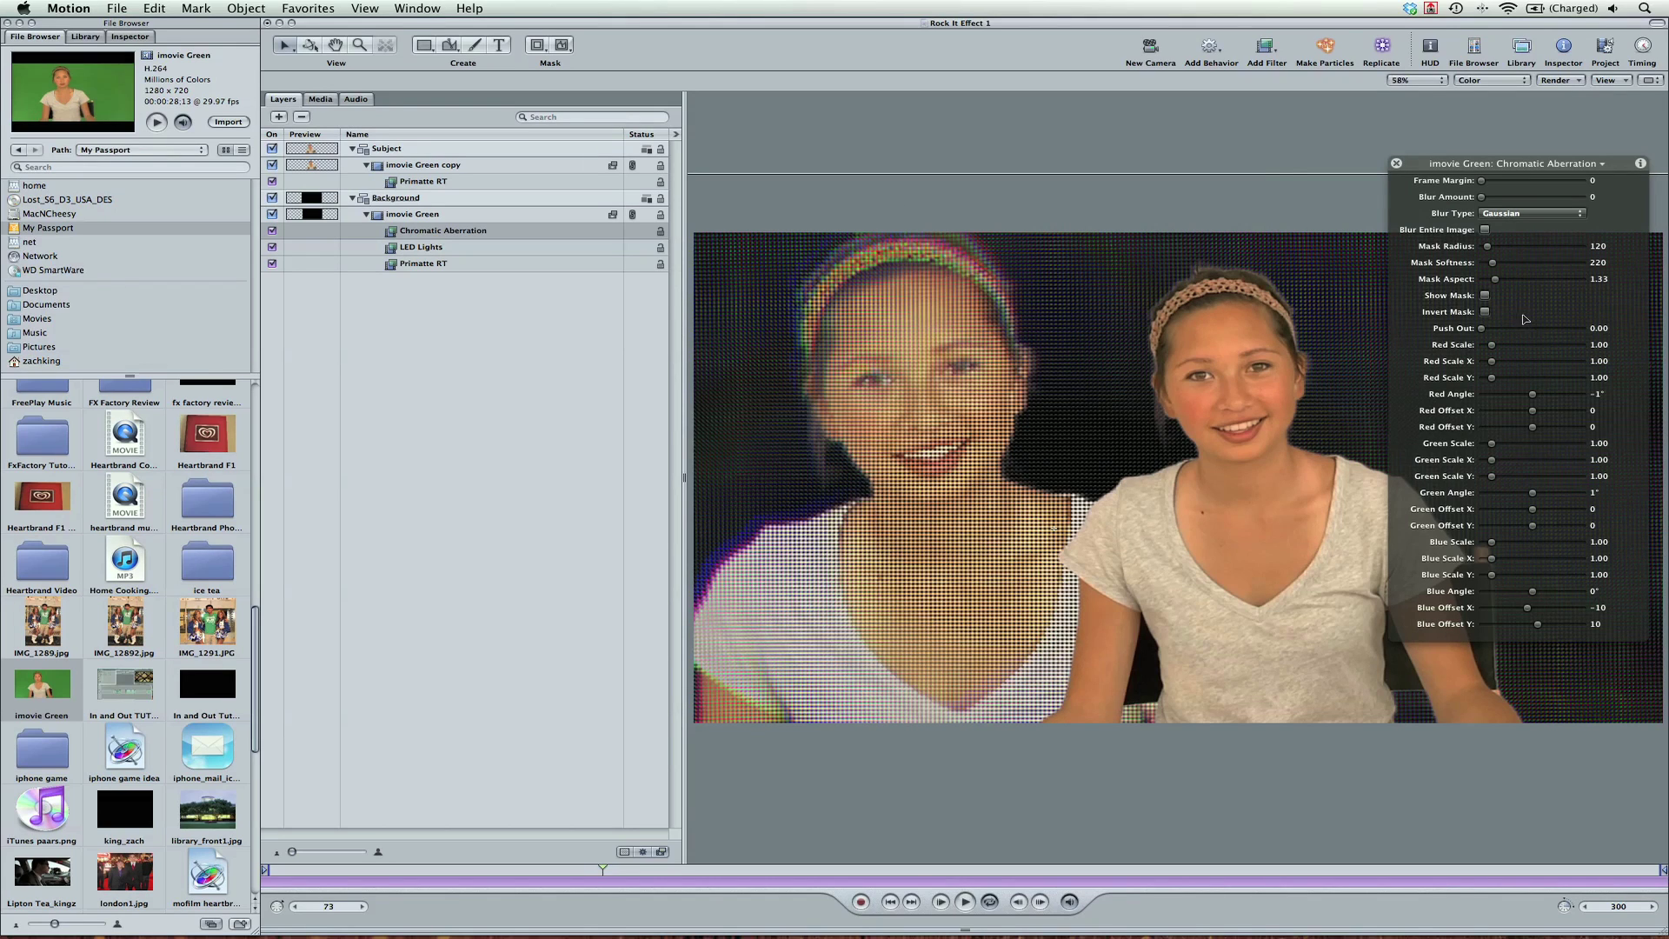
{"action": "left_click", "coordinate": [475, 166]}
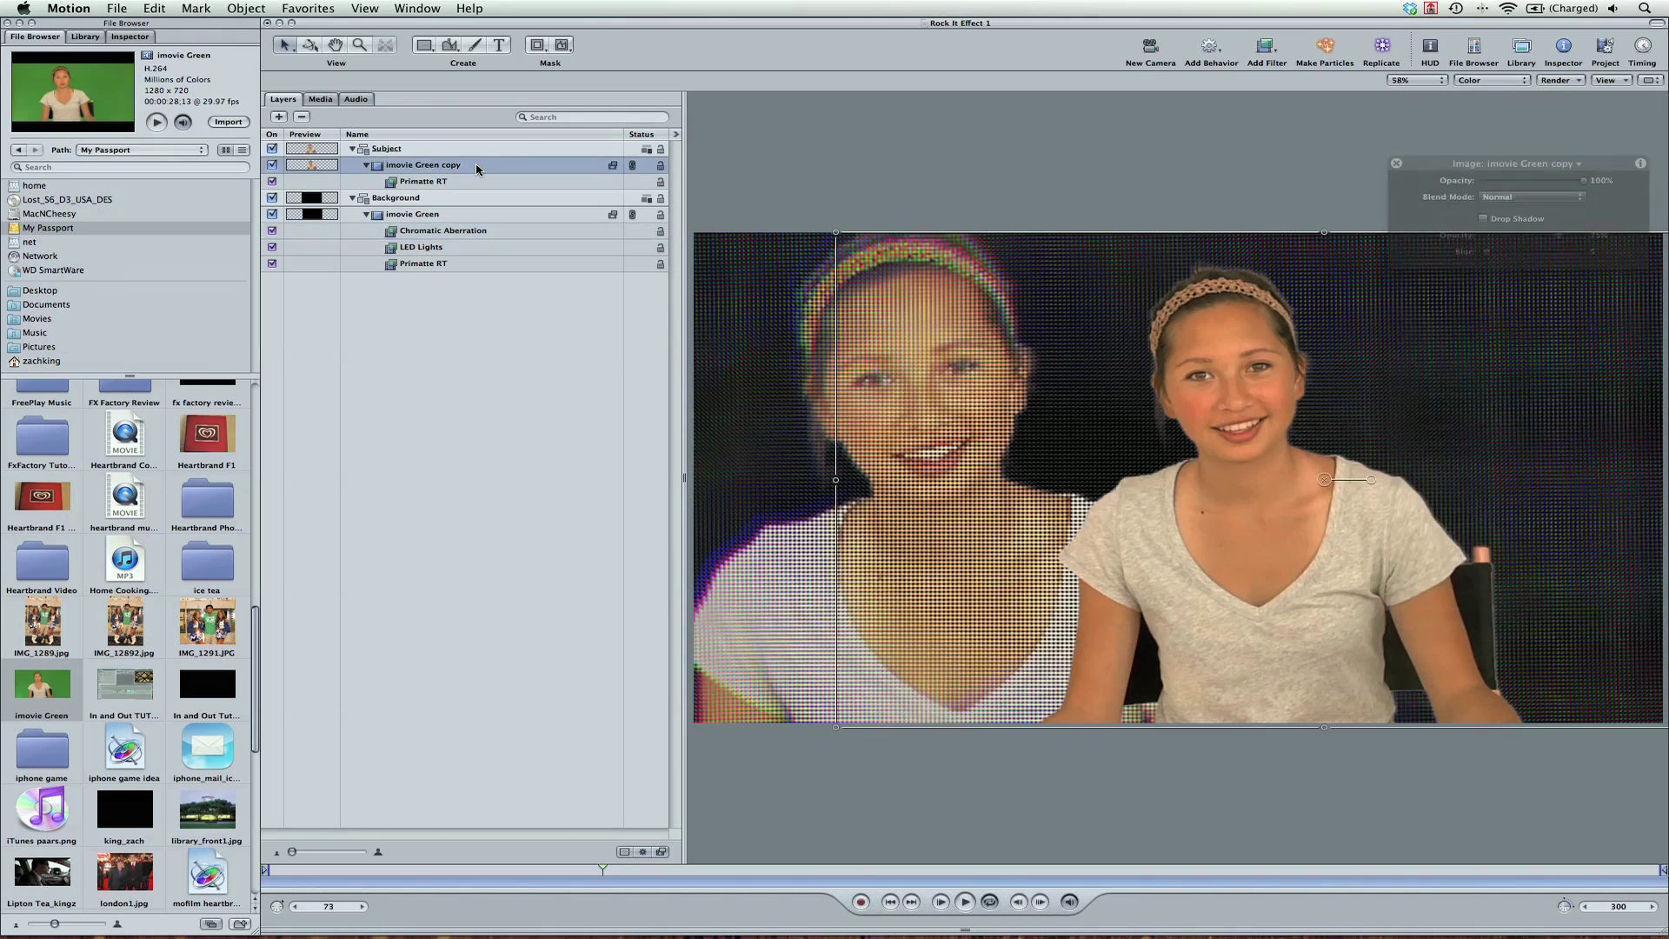
Add Spot Light (Multiple) to the Subject girl, adjust its brightness, and reposition the lights around her
{"action": "left_click", "coordinate": [1270, 48]}
{"action": "mouse_move", "coordinate": [1326, 240]}
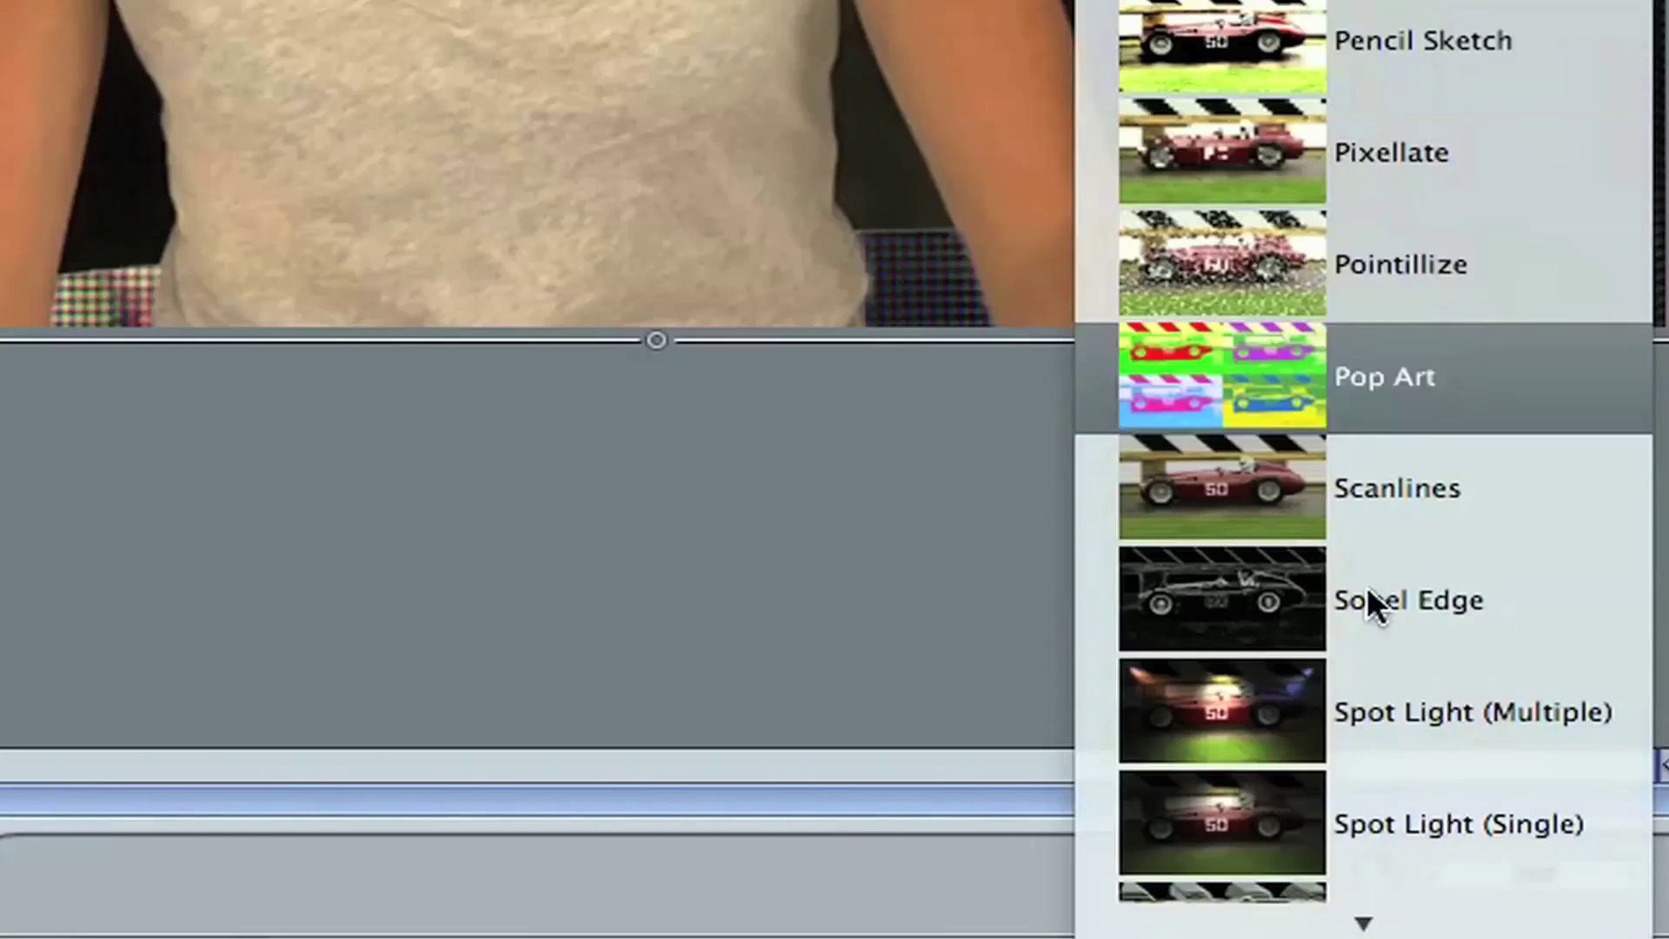
{"action": "left_click", "coordinate": [1388, 722]}
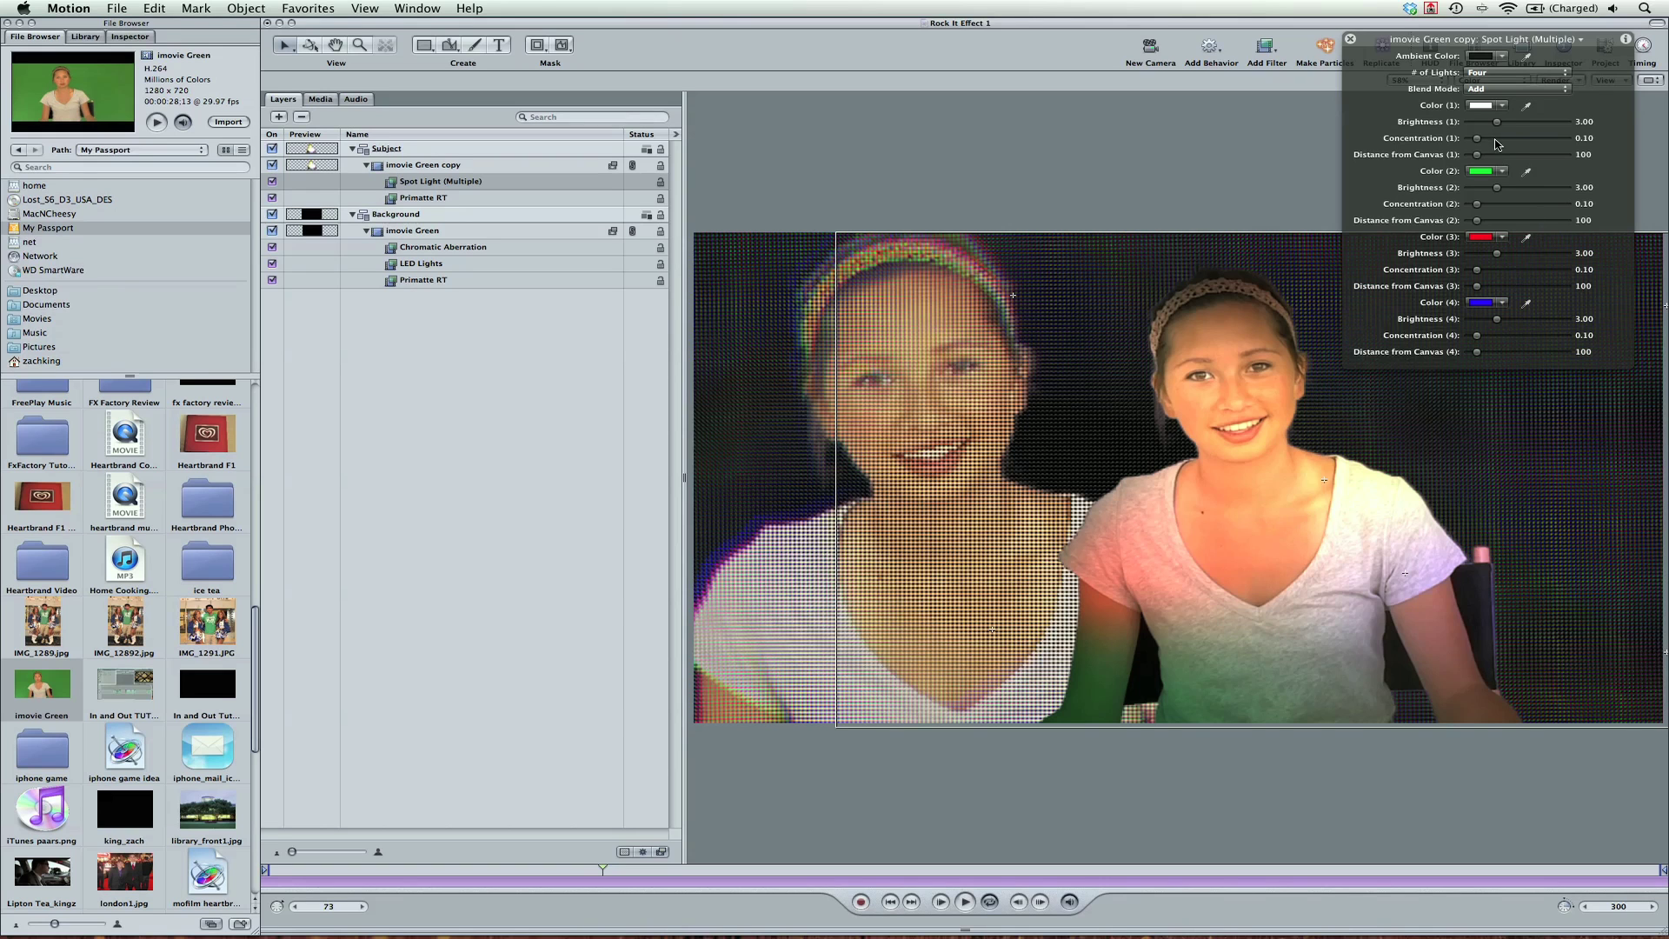
{"action": "left_click_drag", "start_coordinate": [1507, 123], "coordinate": [1530, 129]}
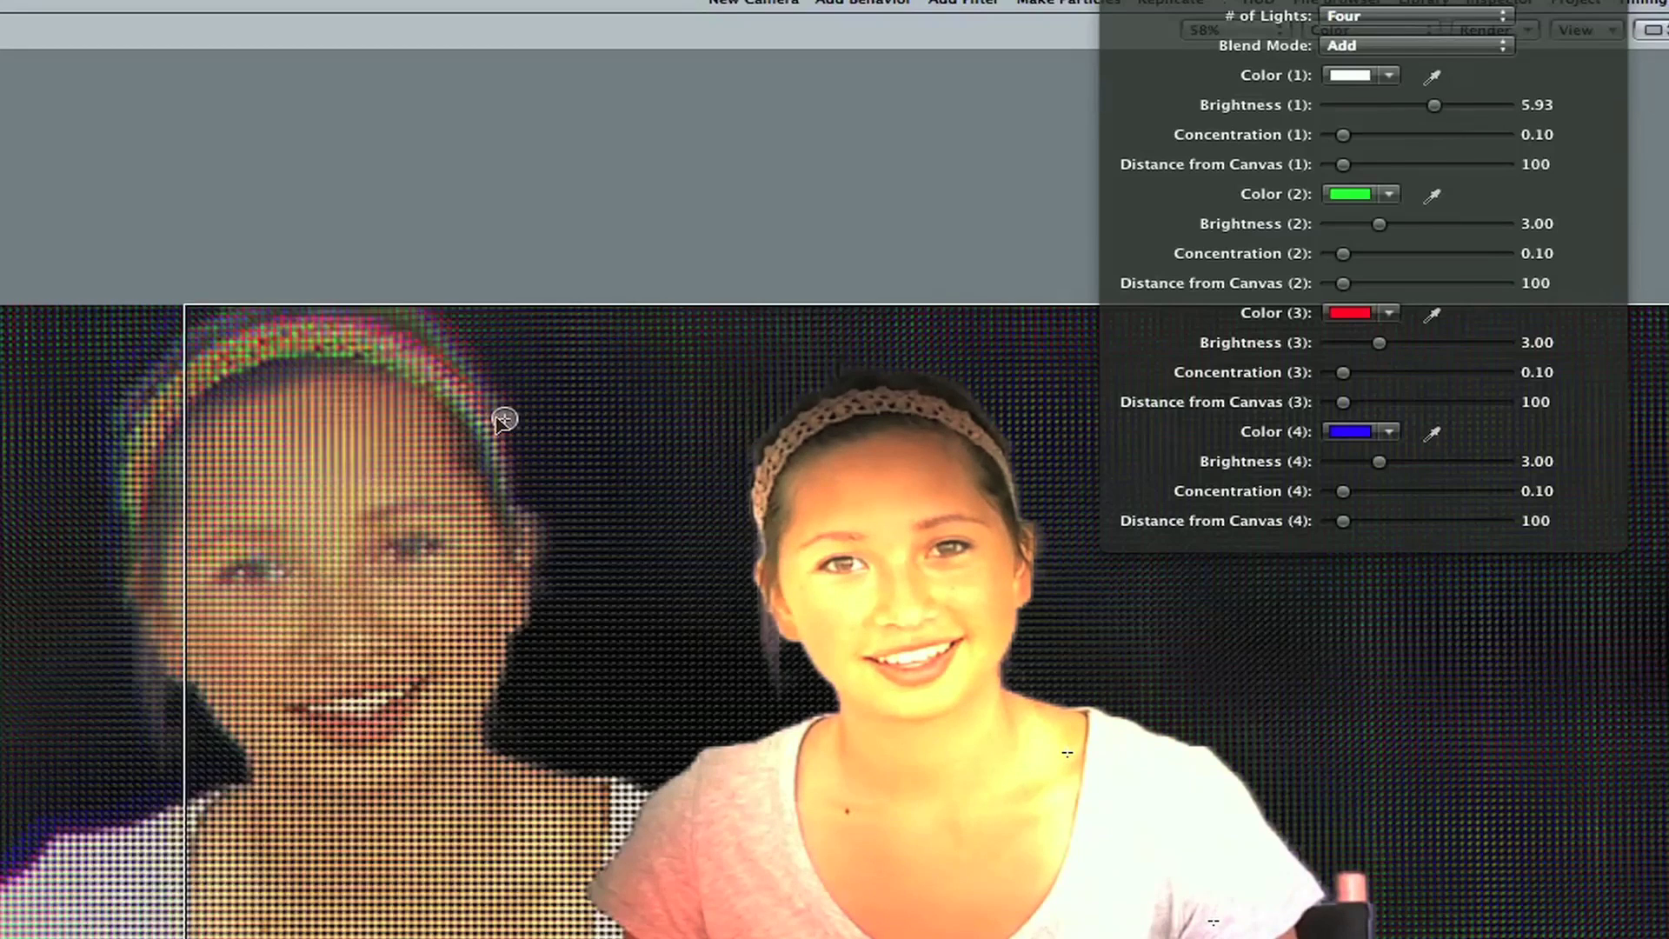
{"action": "left_click_drag", "start_coordinate": [503, 421], "coordinate": [782, 414]}
{"action": "left_click_drag", "start_coordinate": [907, 395], "coordinate": [710, 241]}
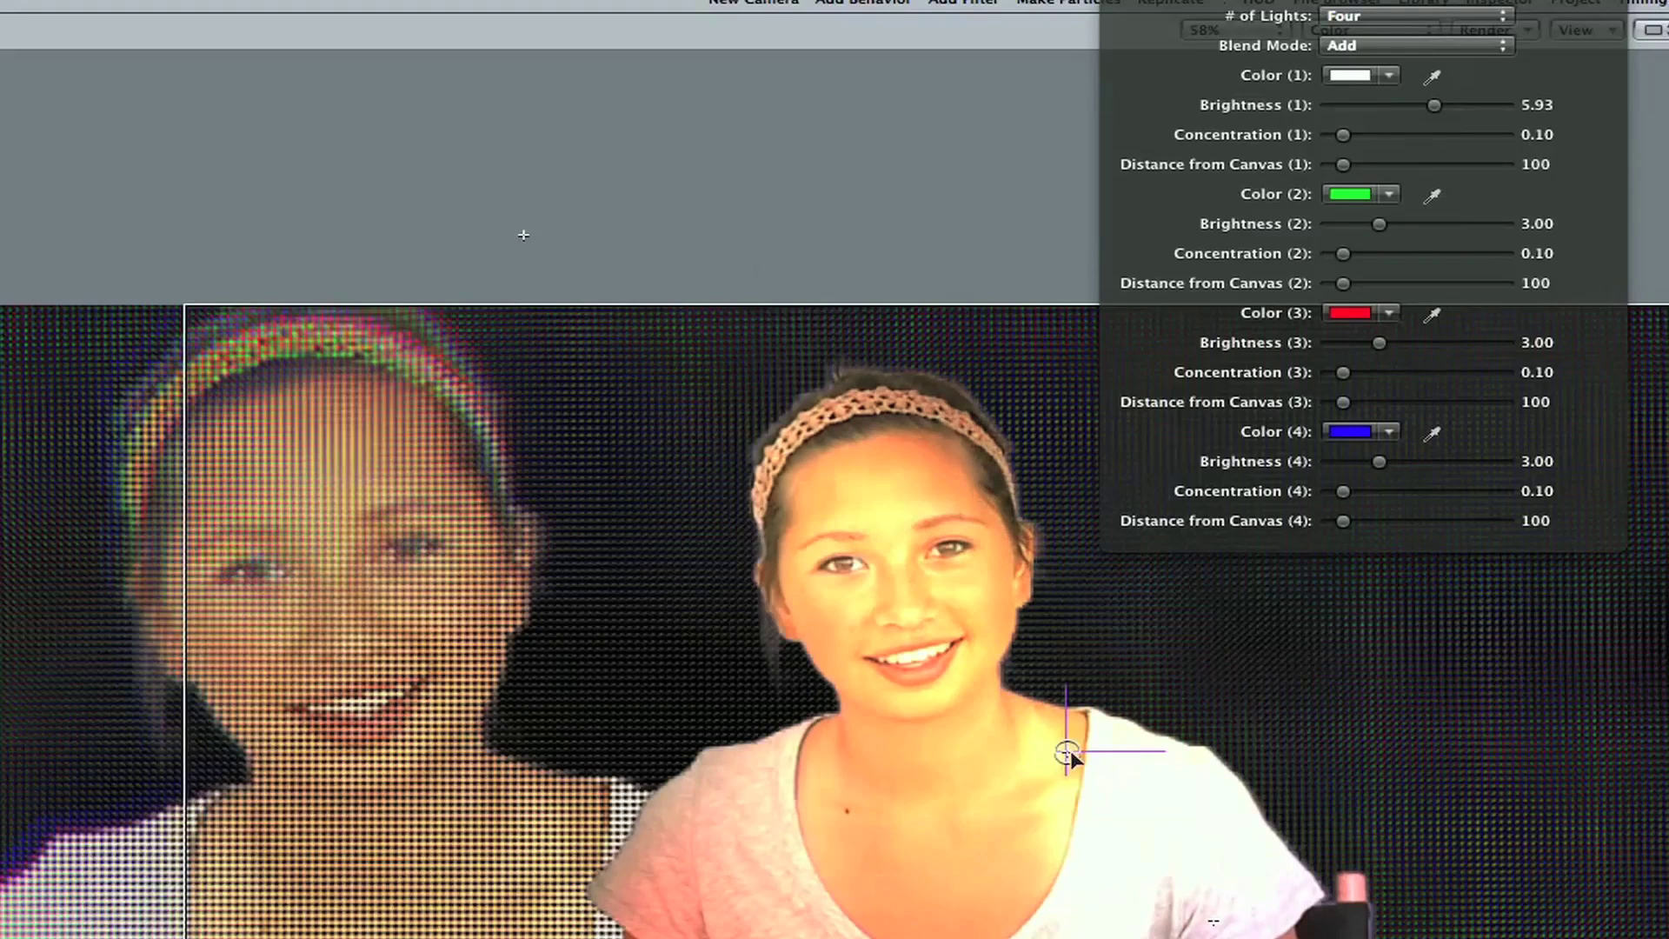
{"action": "left_click_drag", "start_coordinate": [1071, 749], "coordinate": [1388, 693]}
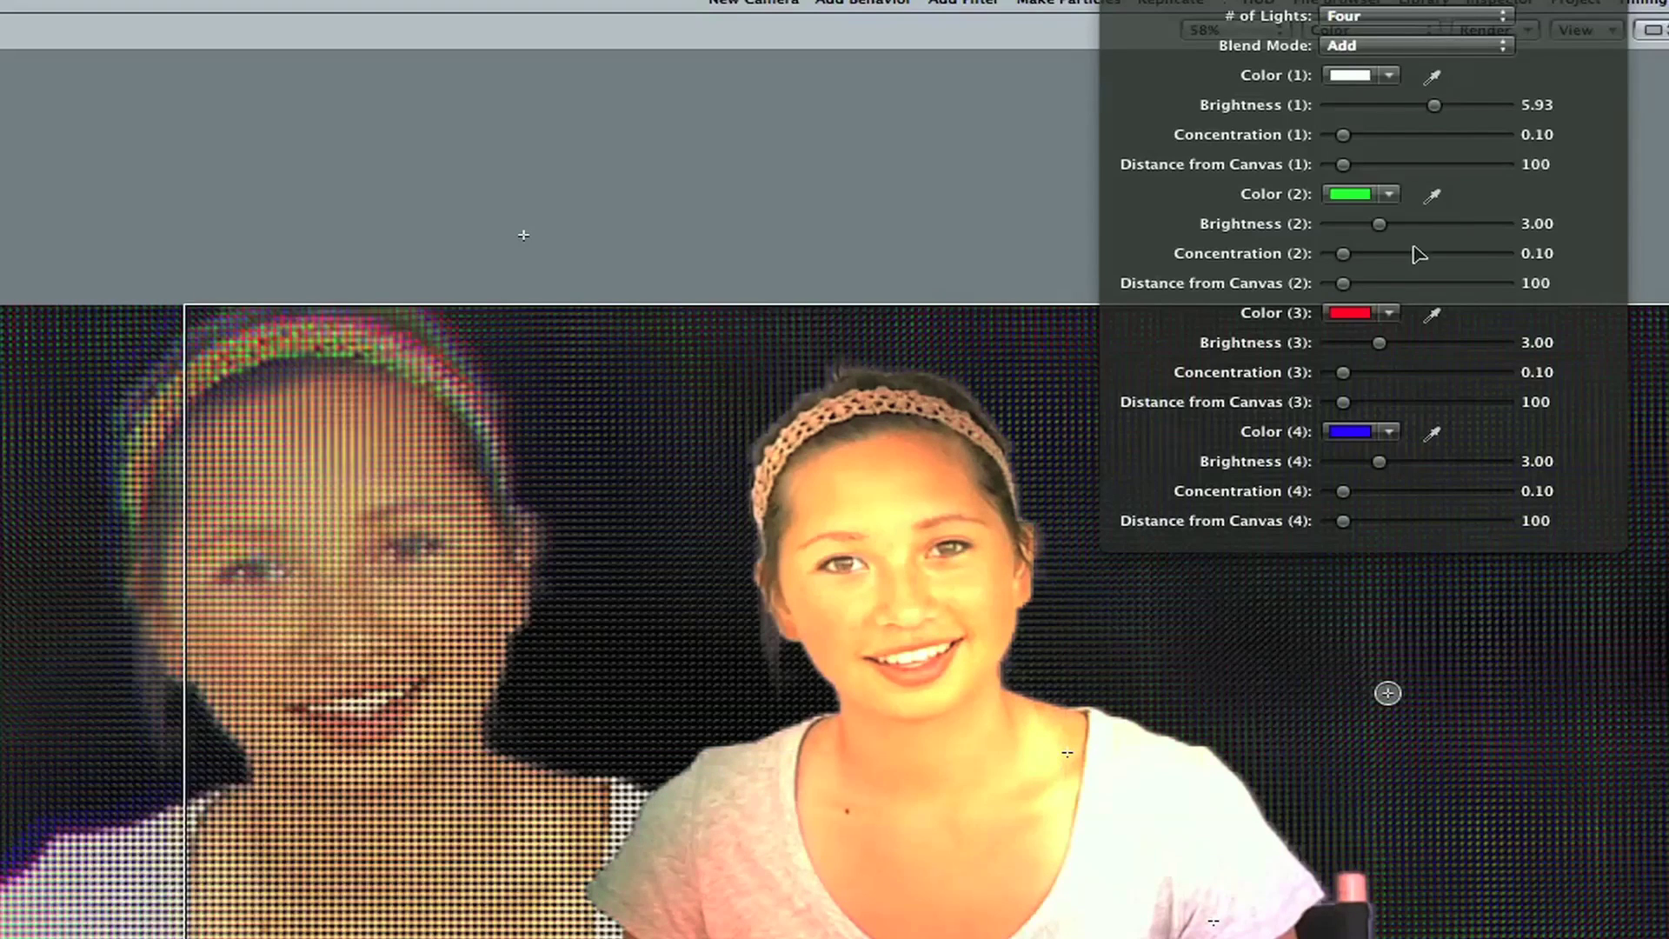
{"action": "left_click", "coordinate": [1412, 105]}
{"action": "left_click_drag", "start_coordinate": [1412, 105], "coordinate": [1401, 110]}
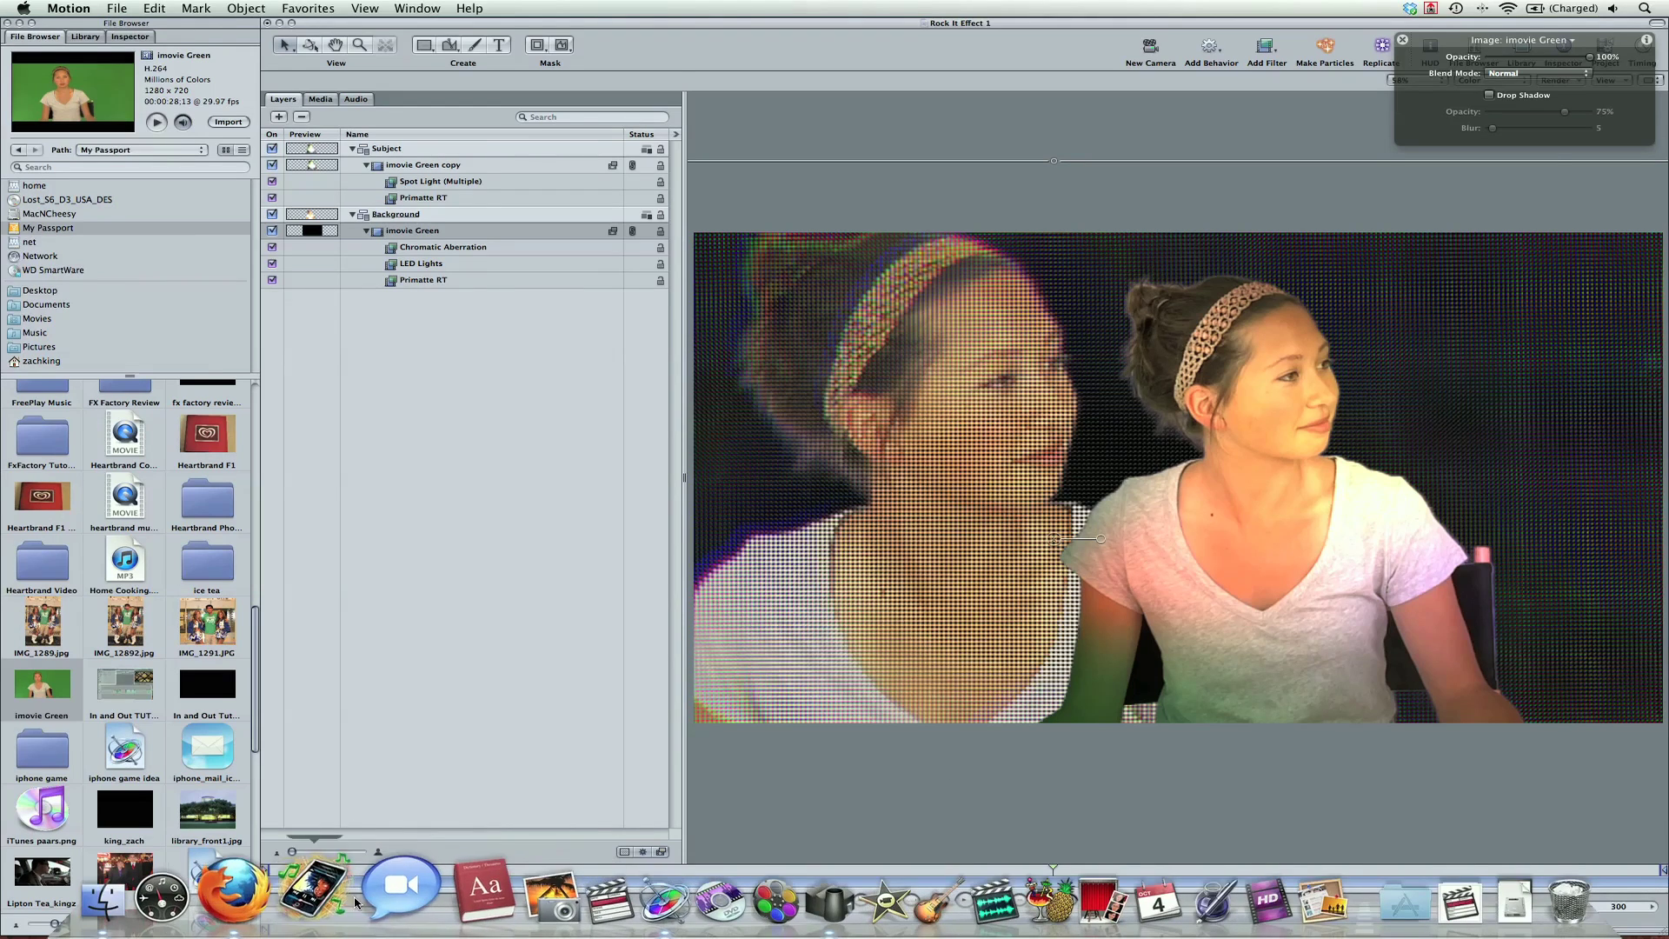
Check the web browser, then return to Motion and select the LED Lights filter
{"action": "left_click", "coordinate": [293, 904]}
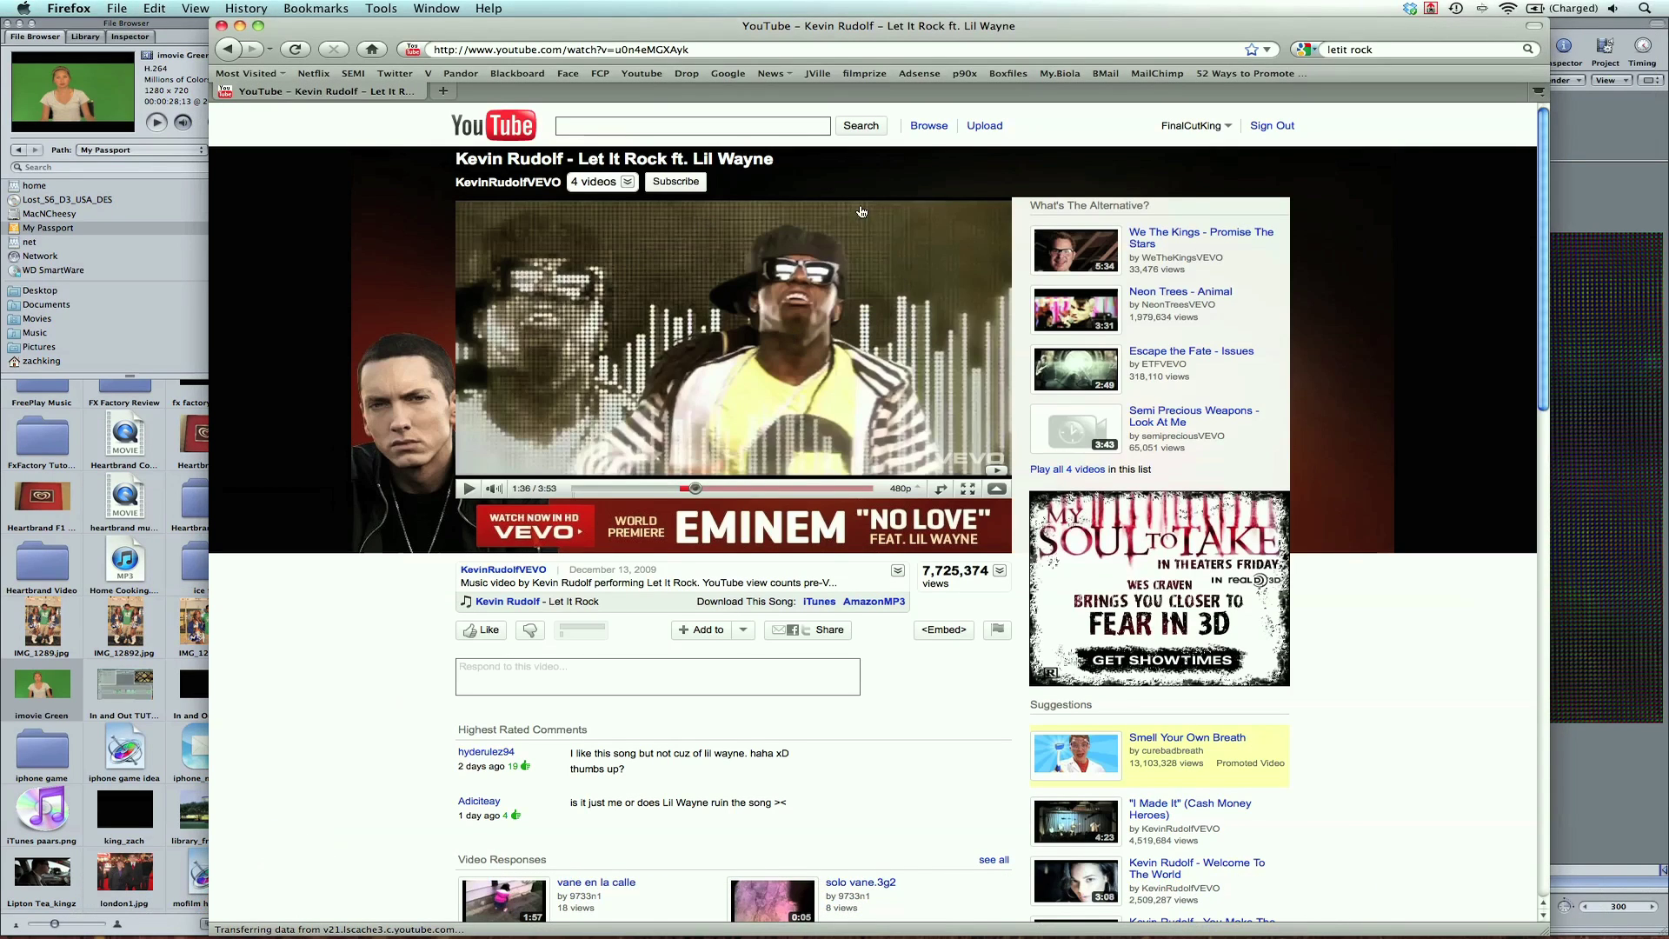
{"action": "left_click", "coordinate": [1572, 148]}
{"action": "left_click", "coordinate": [466, 264]}
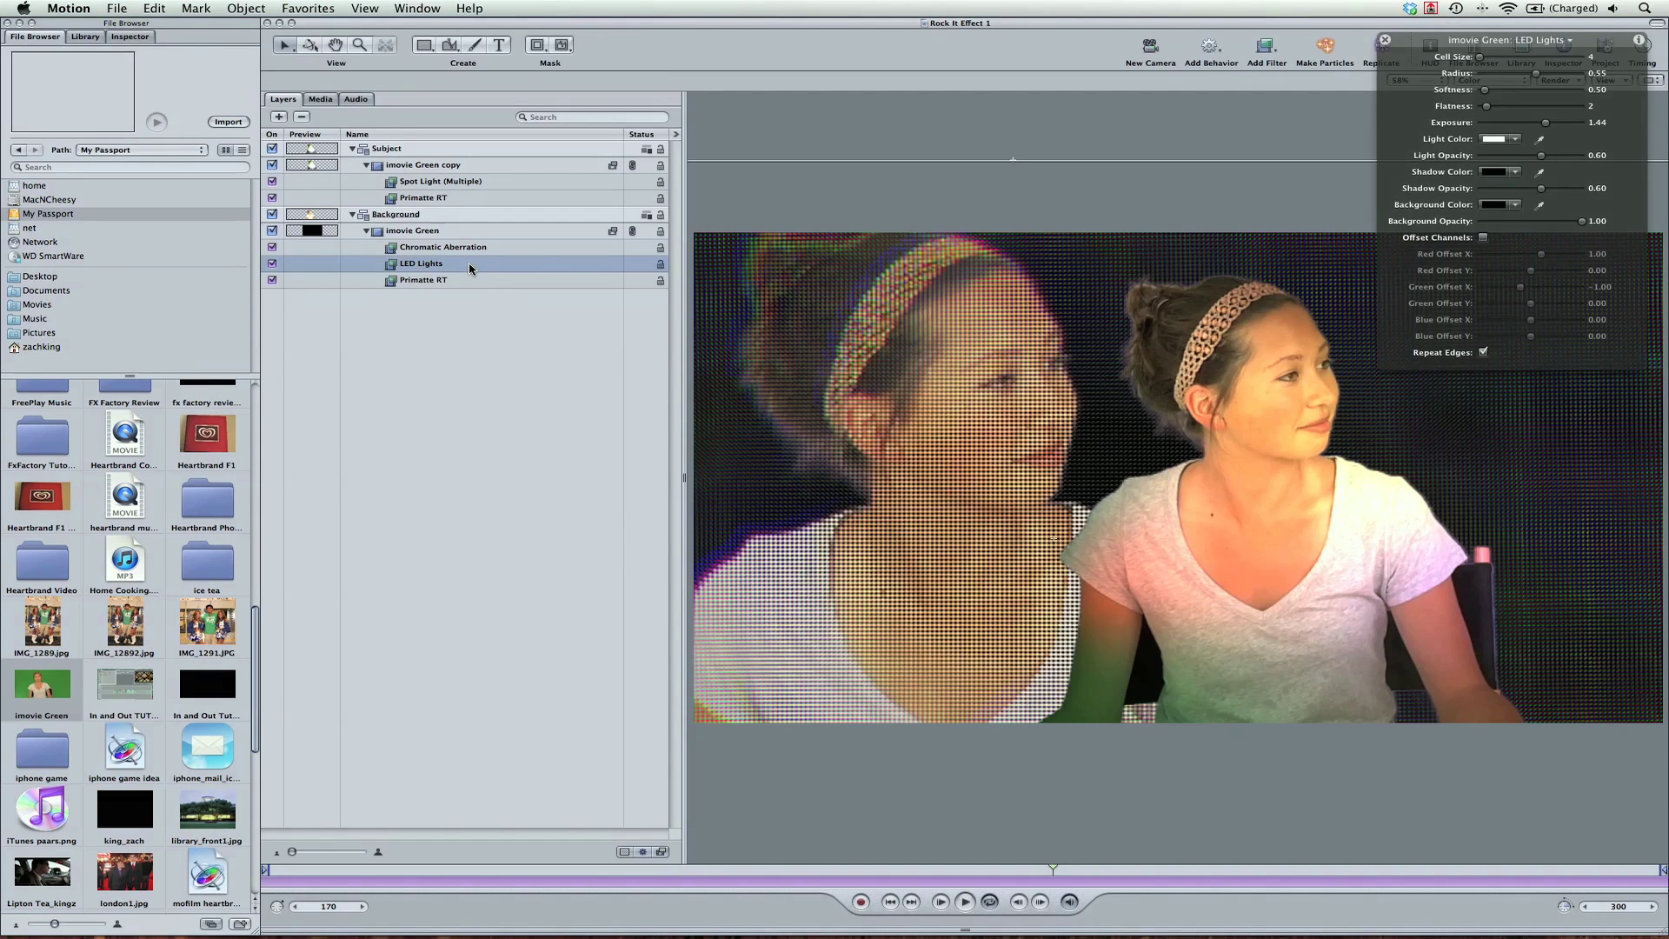
Pick an orange-yellow Light Color for the LED dots on the colour wheel
{"action": "left_click", "coordinate": [1495, 139]}
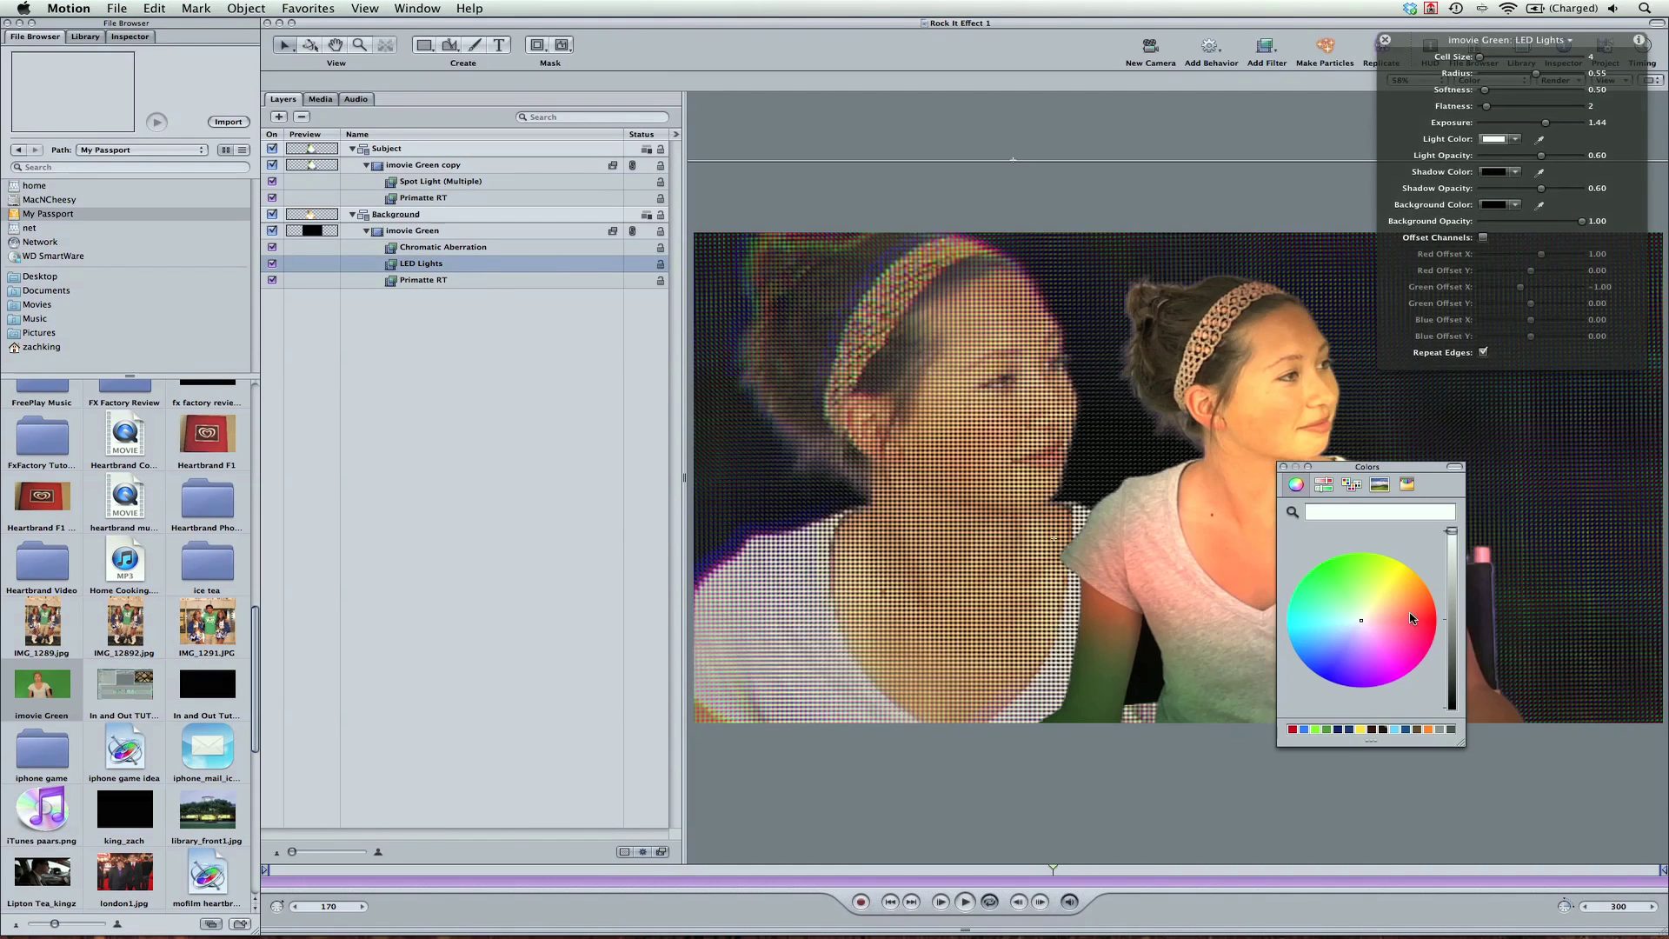
{"action": "left_click", "coordinate": [1403, 595]}
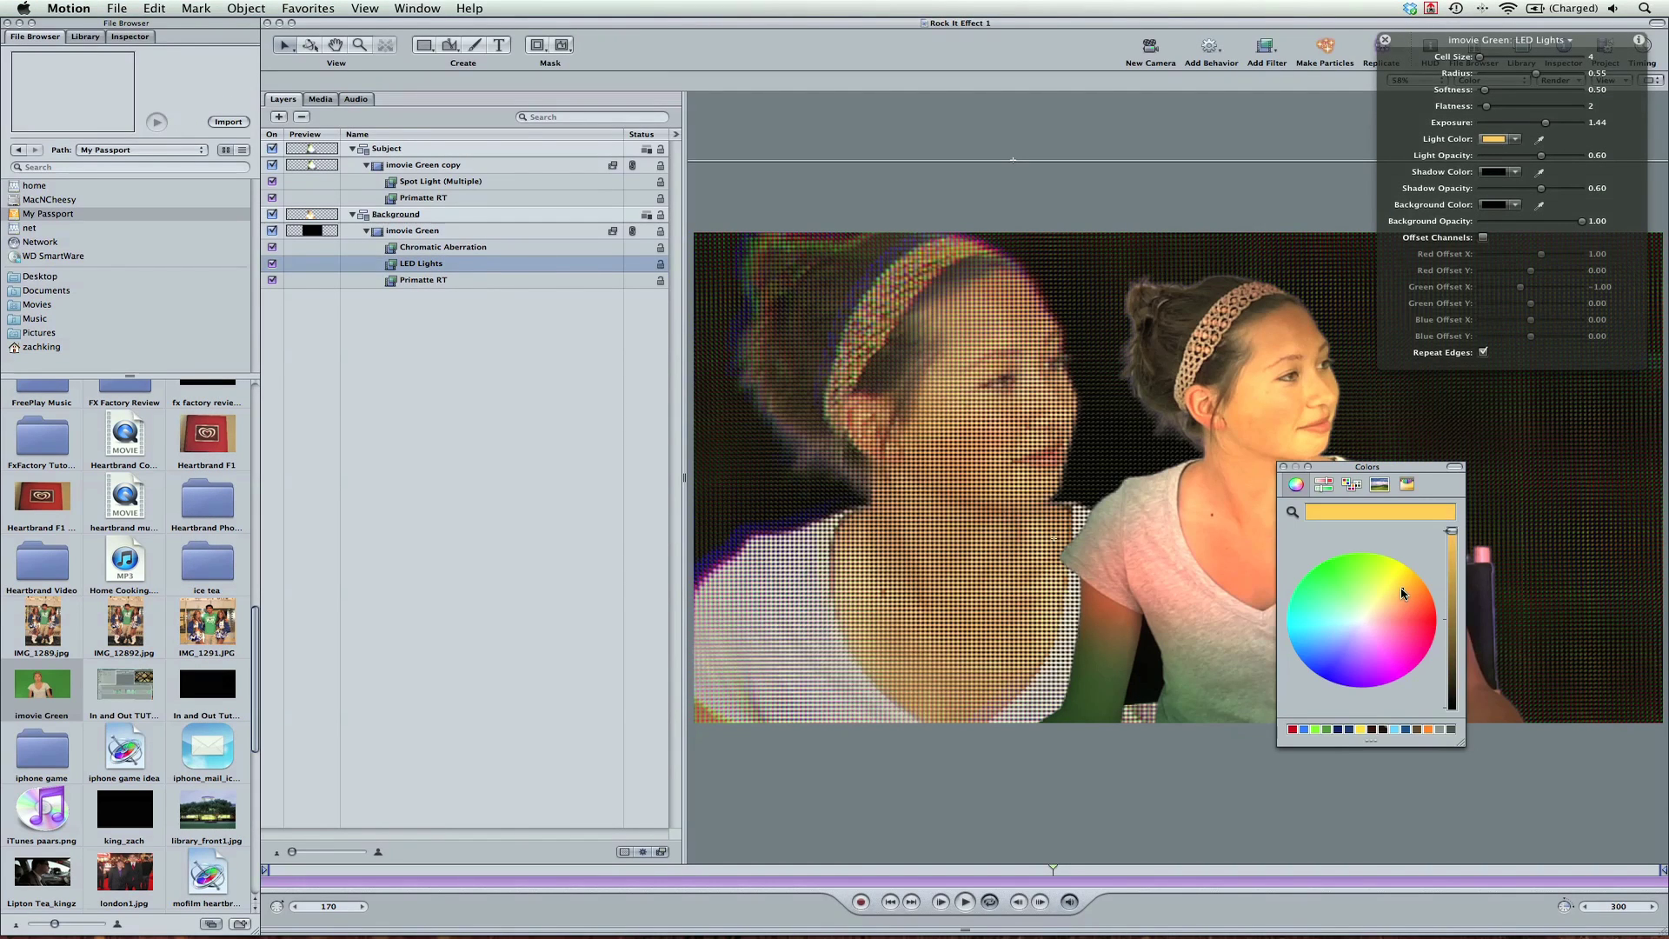
{"action": "left_click", "coordinate": [1284, 467]}
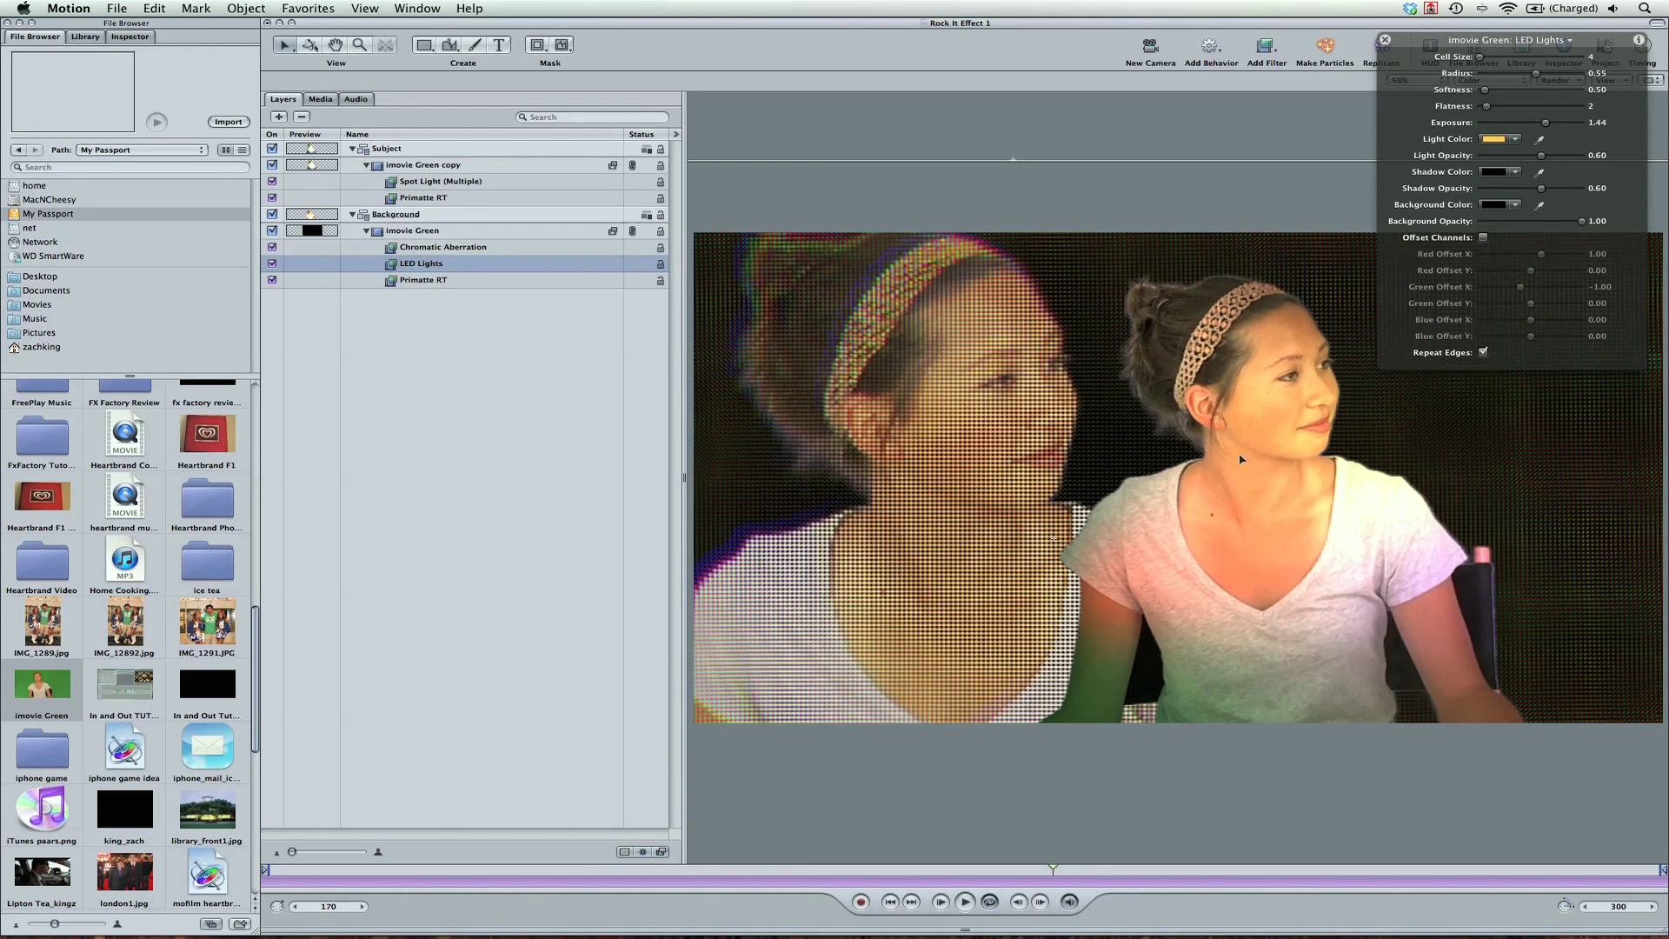
{"action": "left_click", "coordinate": [524, 251]}
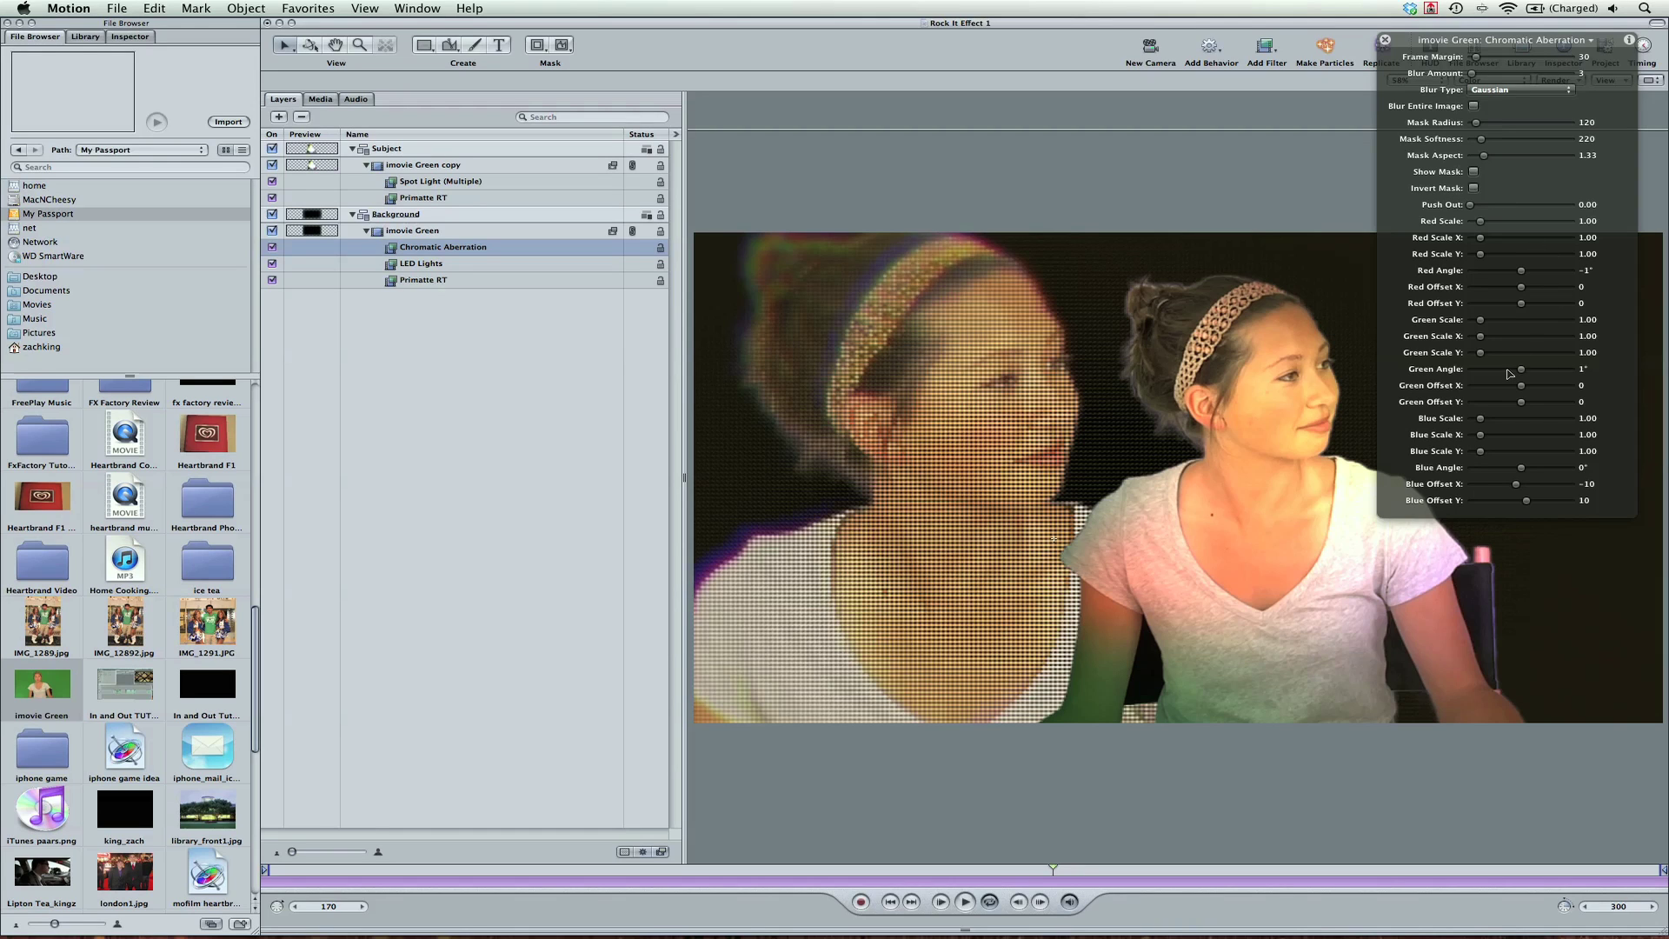
{"action": "left_click_drag", "start_coordinate": [1509, 374], "coordinate": [1509, 372]}
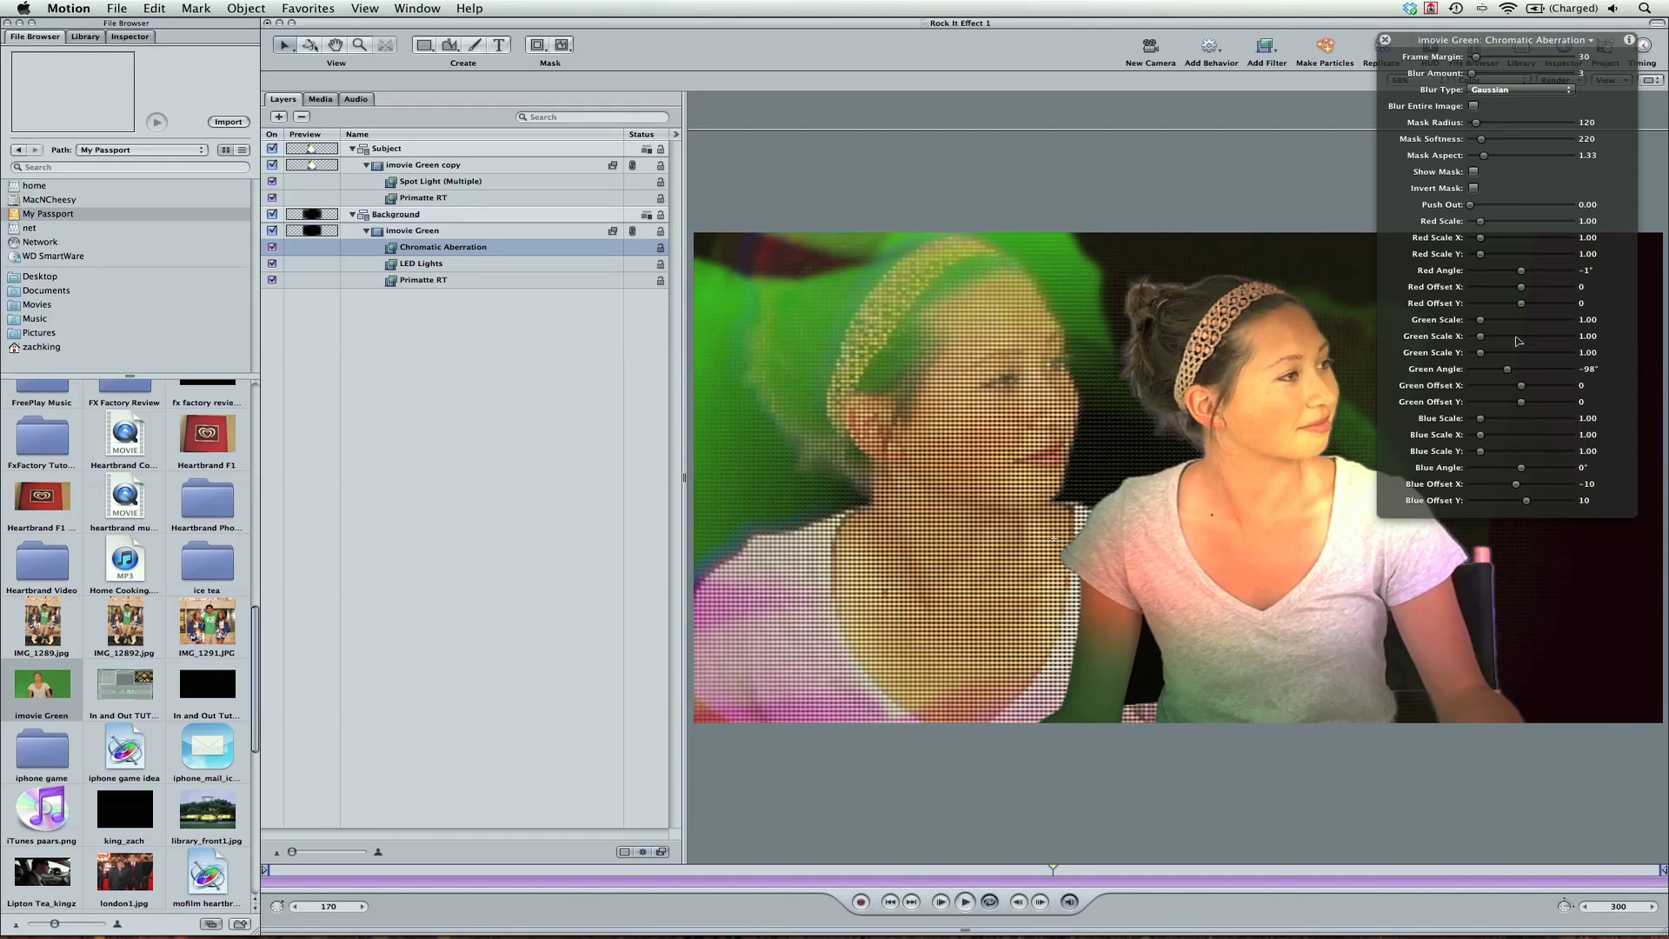
{"action": "left_click_drag", "start_coordinate": [1505, 253], "coordinate": [1512, 258]}
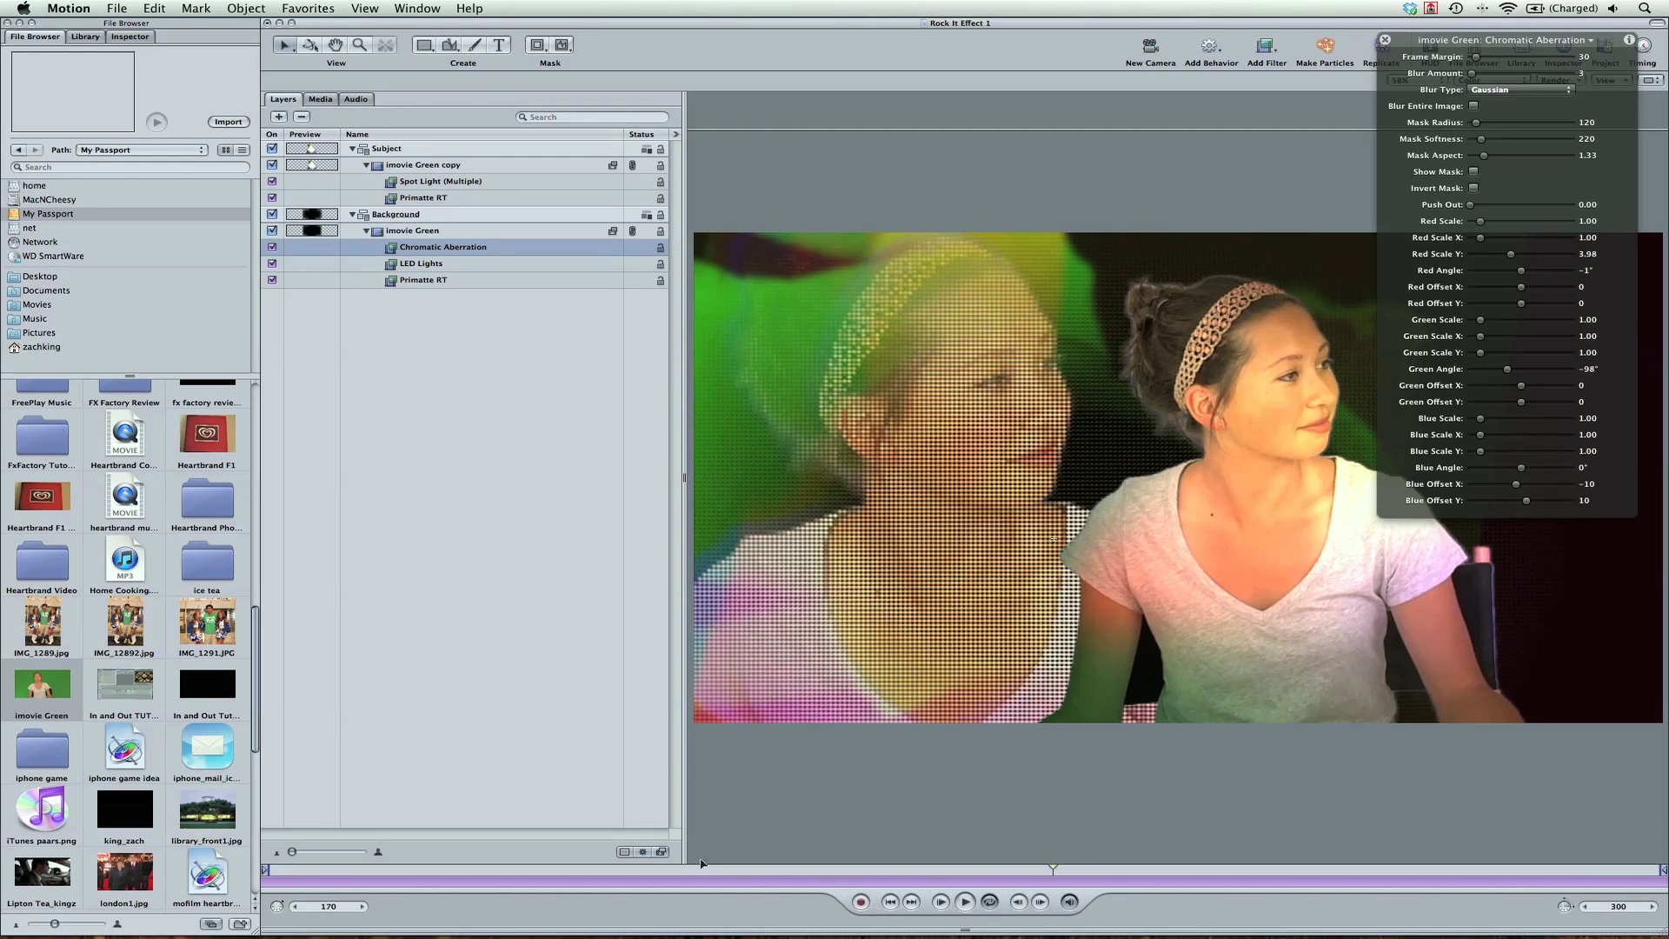
{"action": "left_click_drag", "start_coordinate": [660, 870], "coordinate": [1183, 871]}
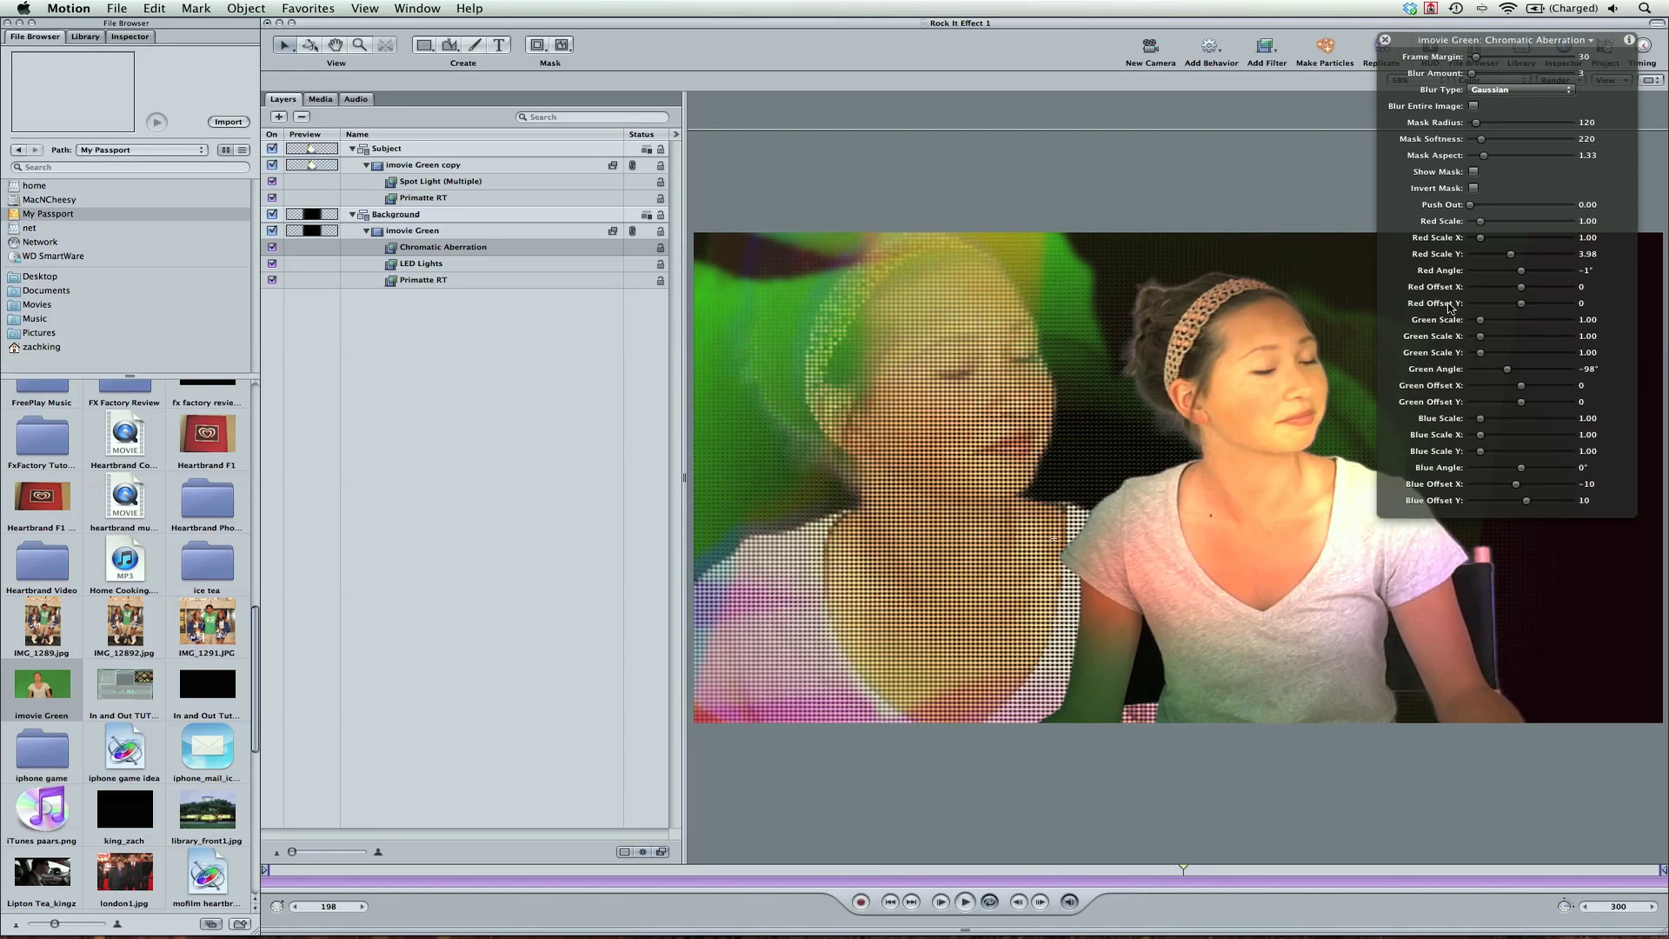
{"action": "key", "text": "super+z"}
{"action": "key", "text": "super+z"}
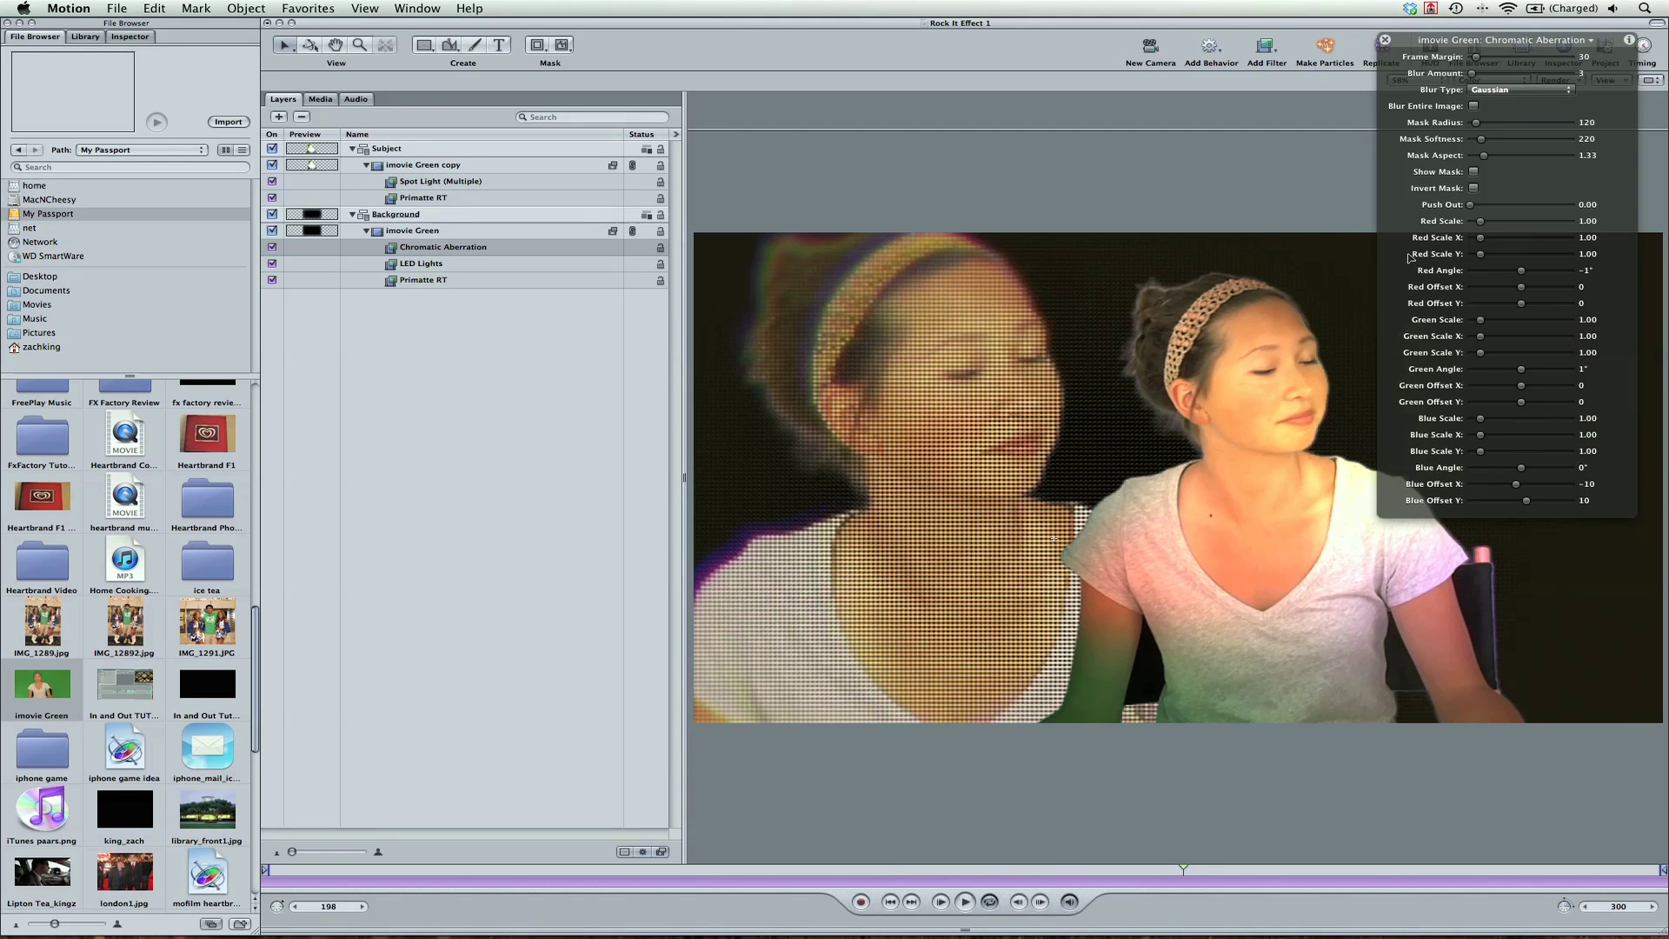
Apply the Single Light On Top preset to Spot Light (Multiple) and move the light up-right
{"action": "left_click", "coordinate": [470, 265]}
{"action": "left_click", "coordinate": [450, 183]}
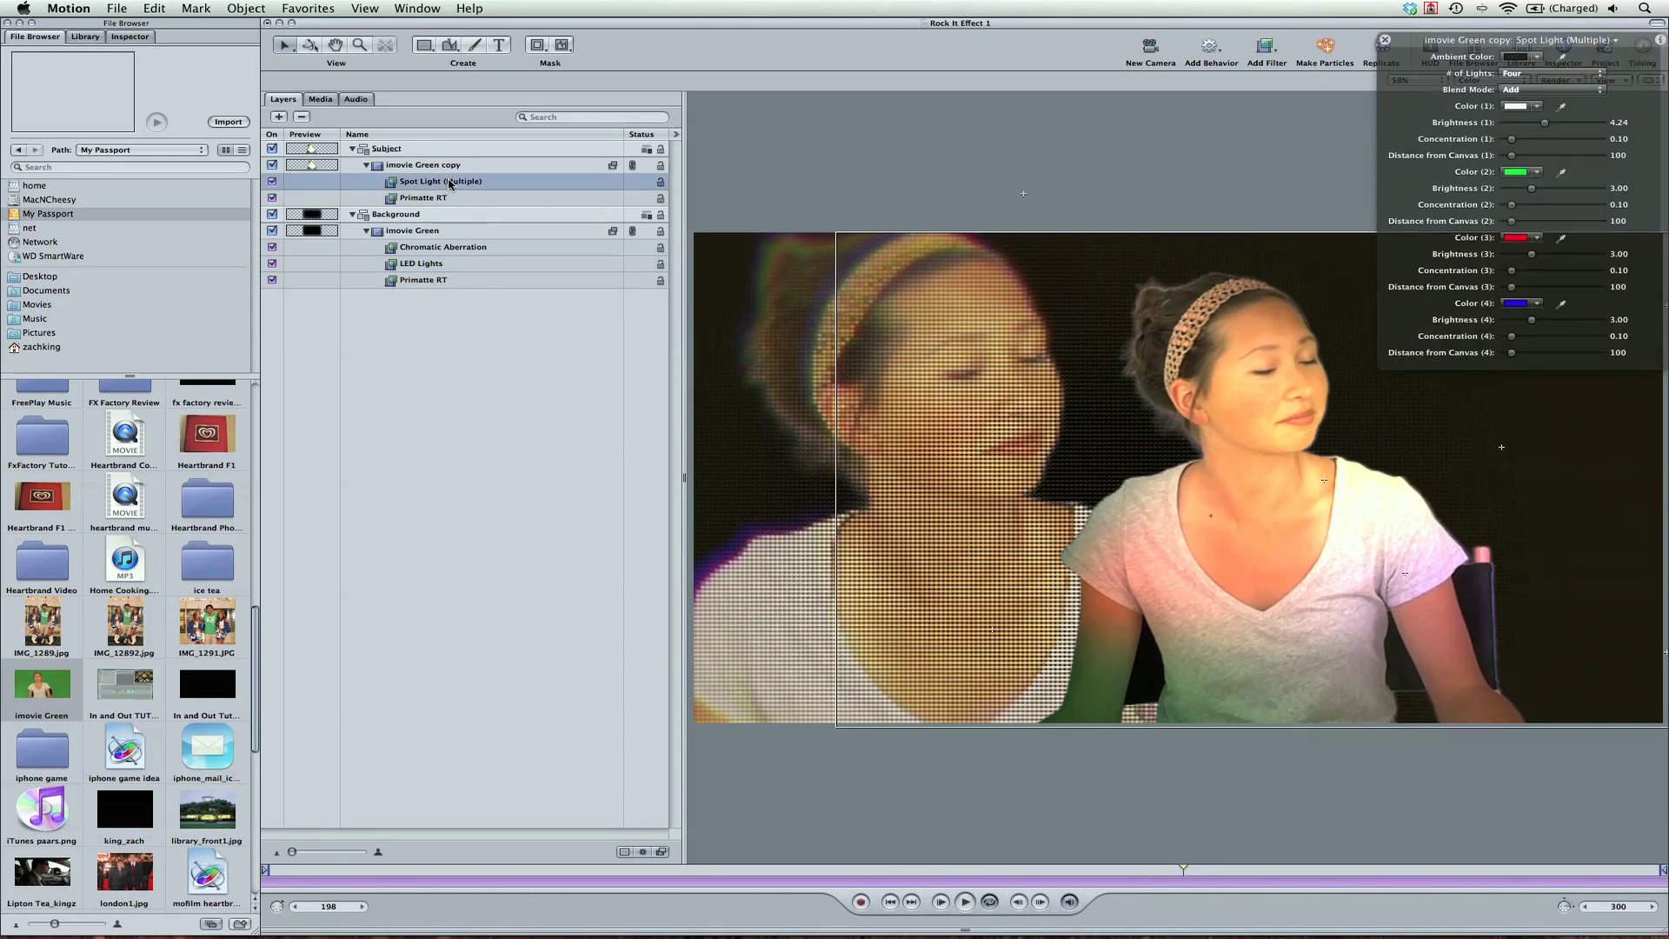
{"action": "left_click", "coordinate": [130, 37]}
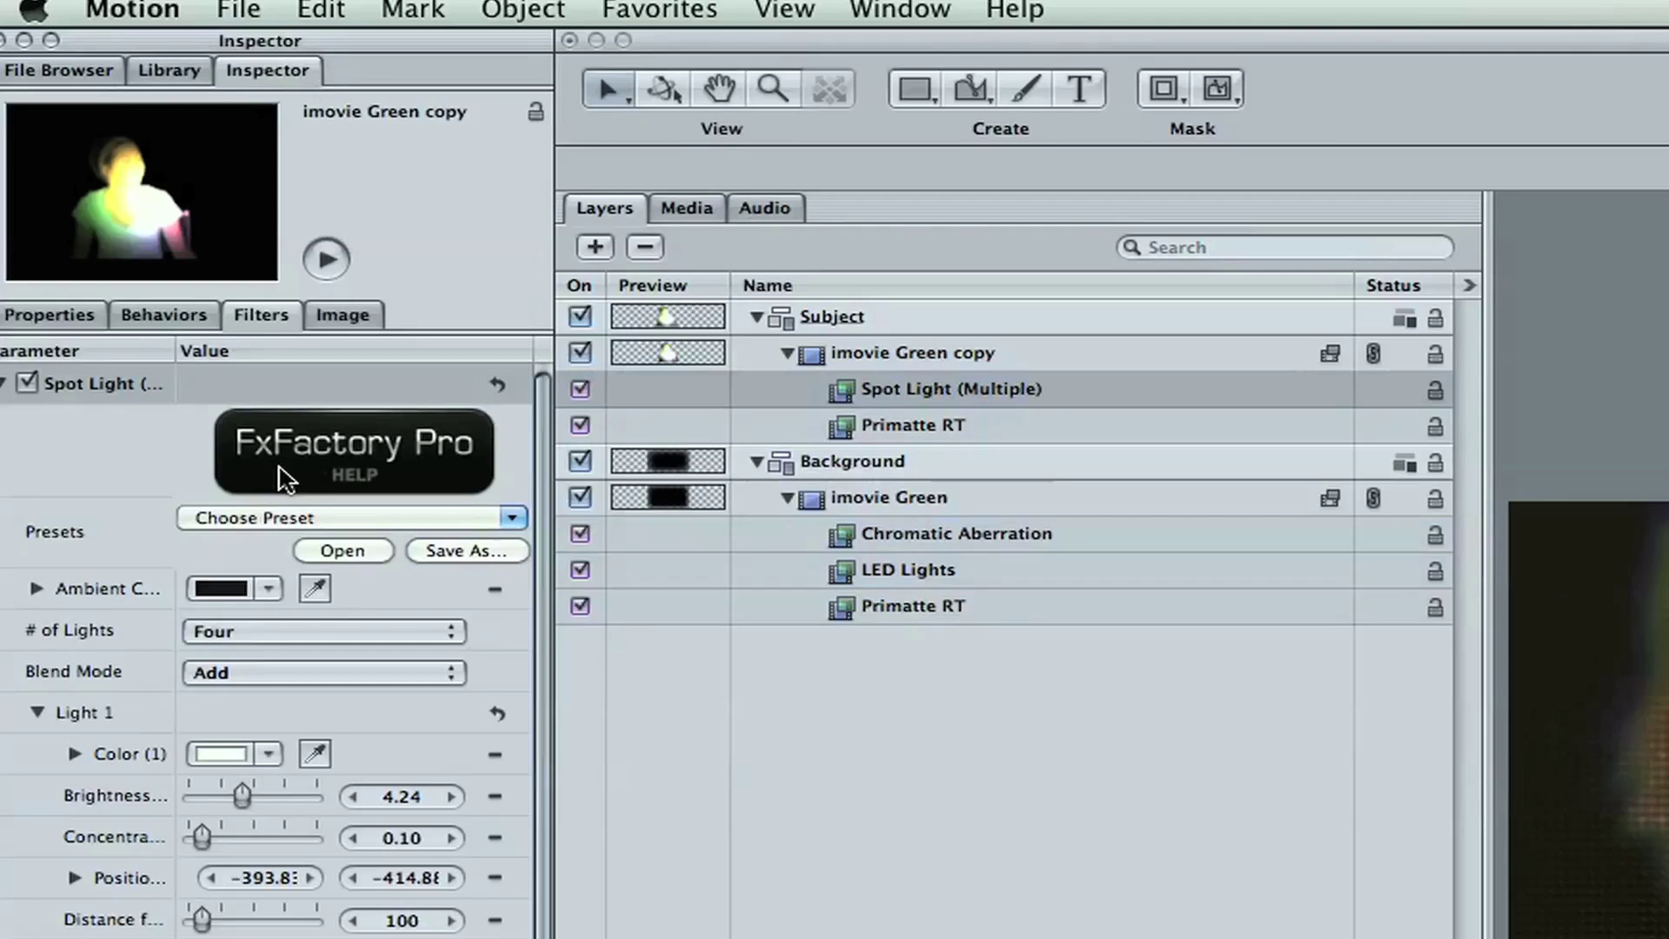
{"action": "left_click", "coordinate": [250, 518]}
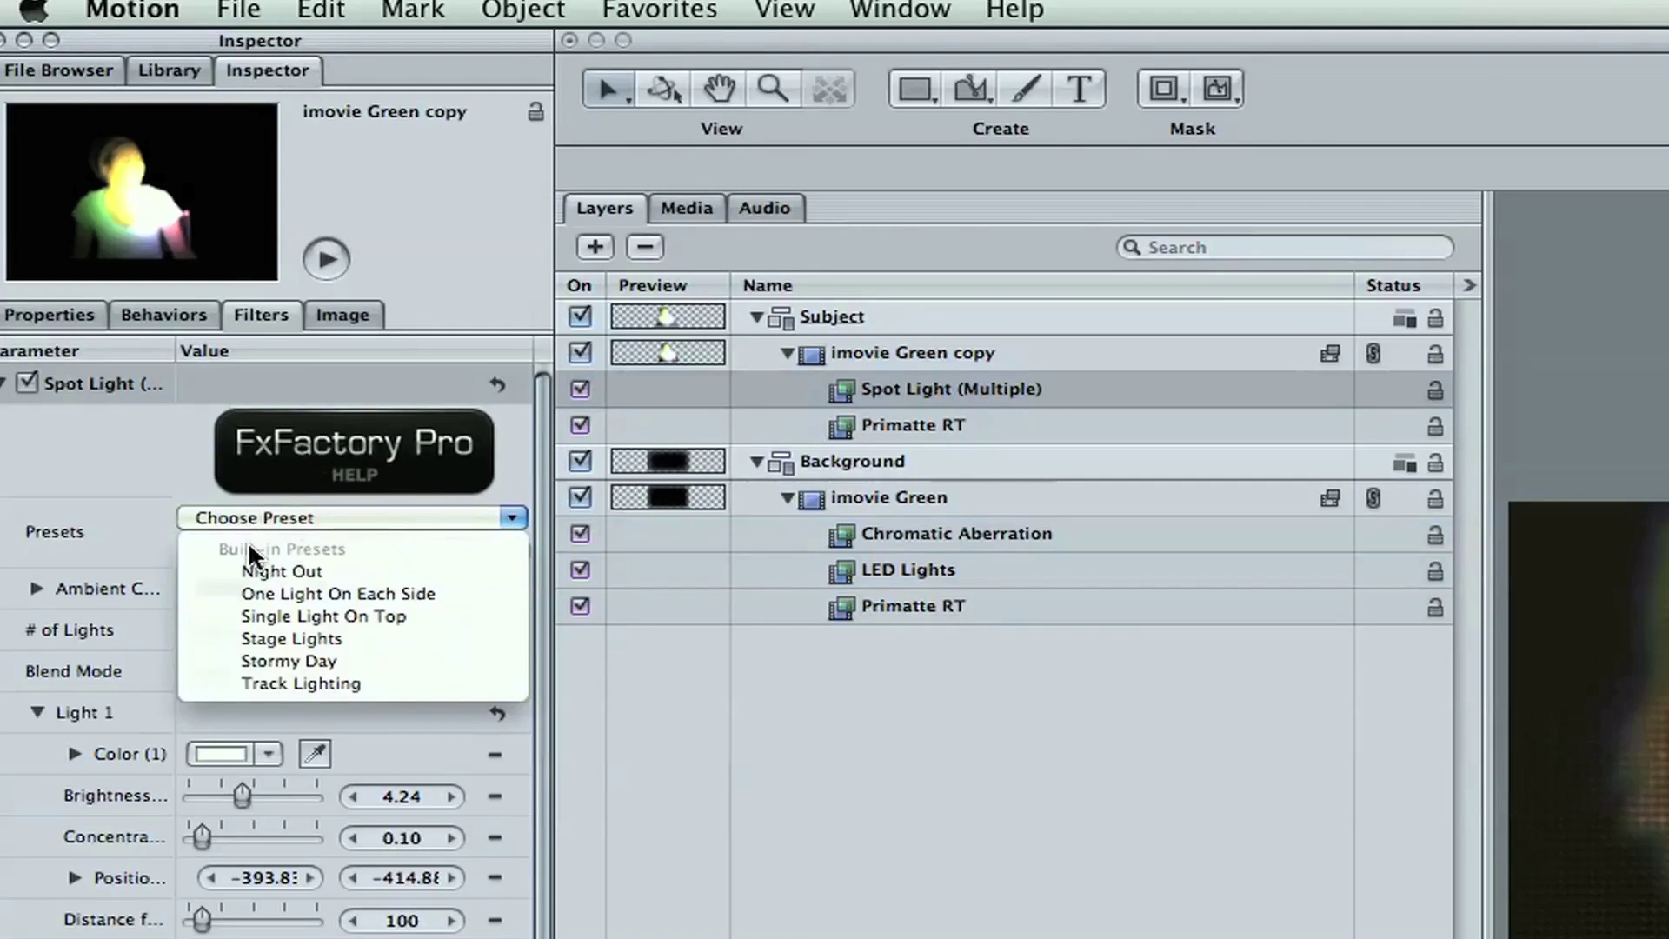
{"action": "left_click", "coordinate": [256, 613]}
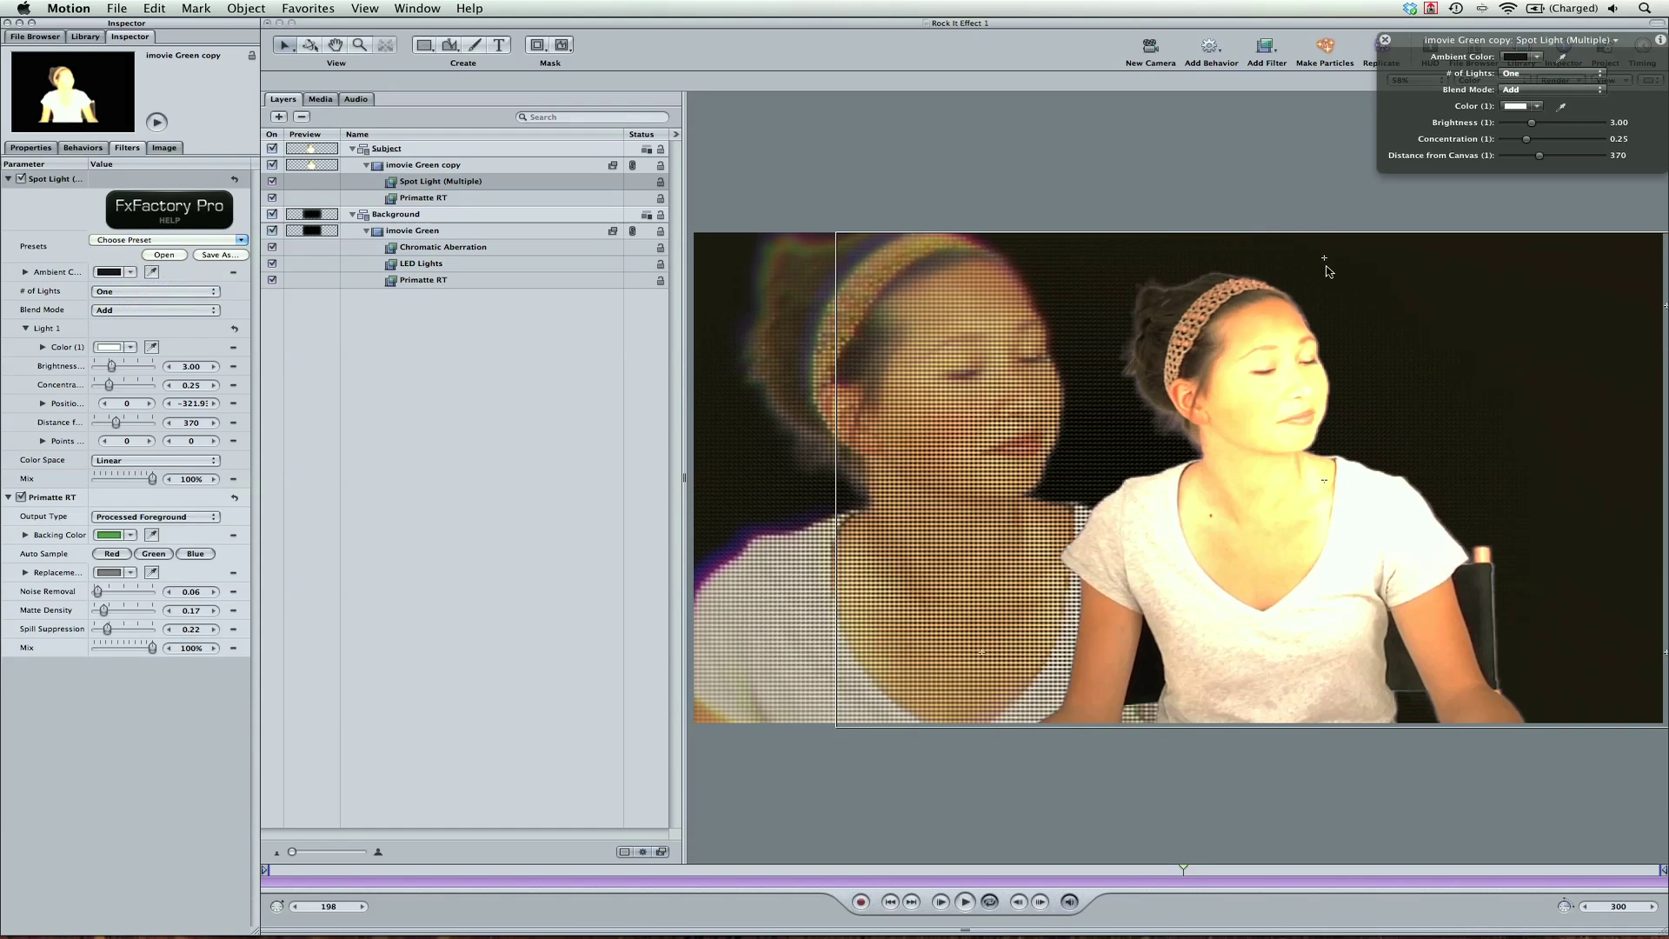
{"action": "left_click_drag", "start_coordinate": [1352, 253], "coordinate": [1446, 228]}
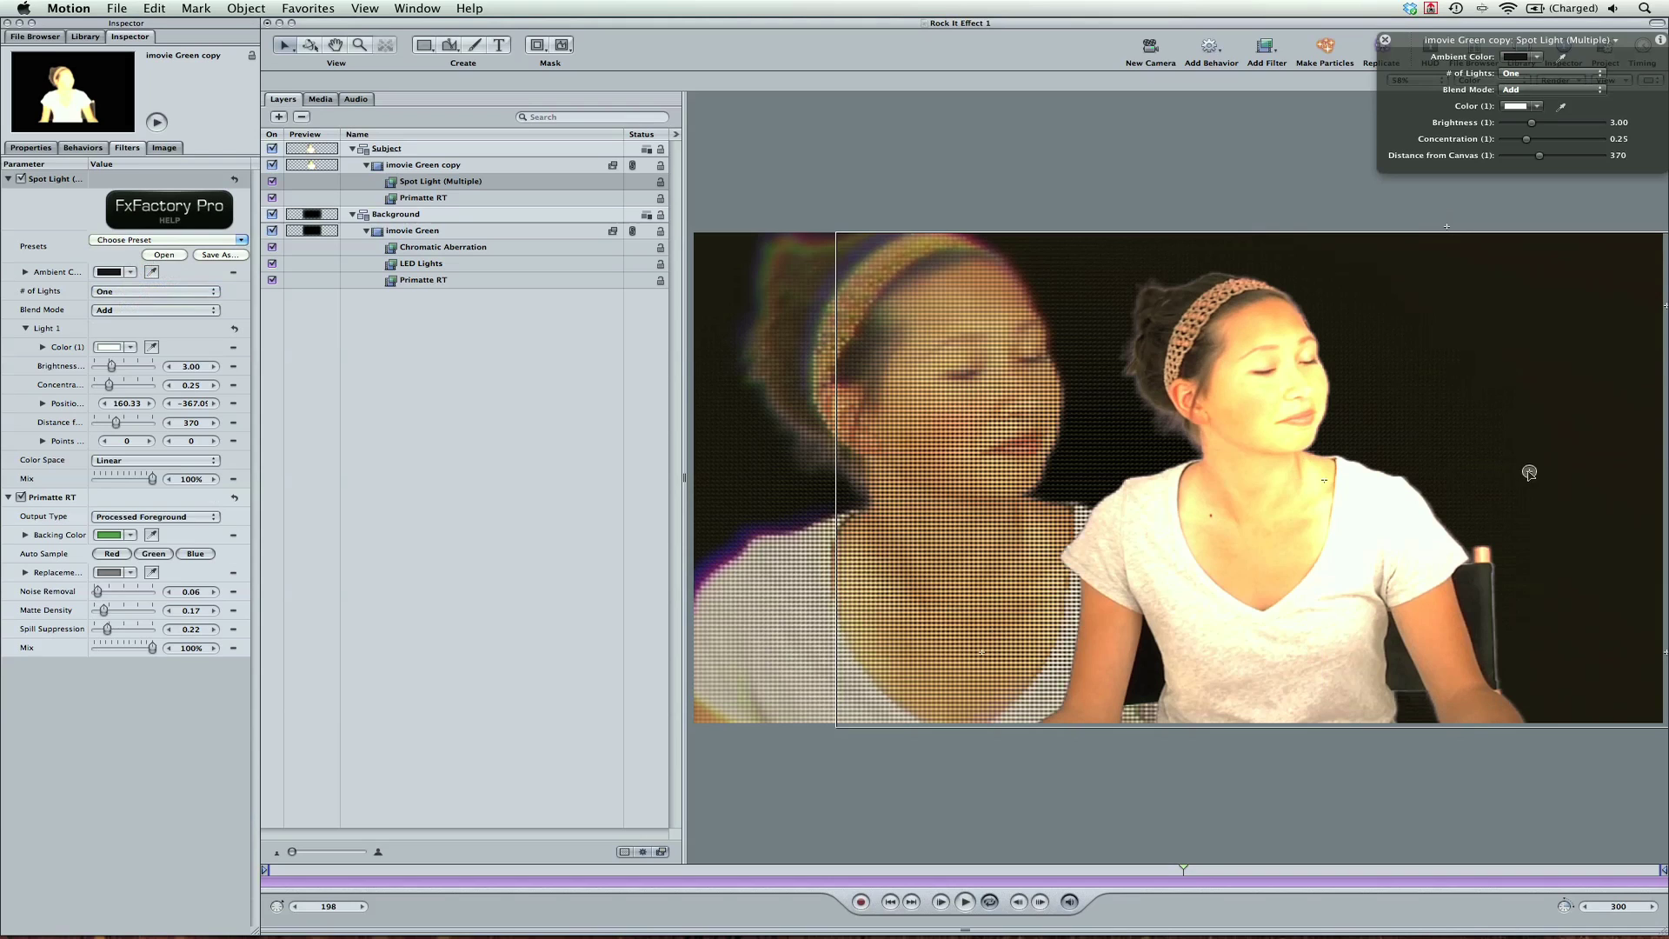
Try a more orange LED Lights colour, then undo the change
{"action": "left_click", "coordinate": [449, 265]}
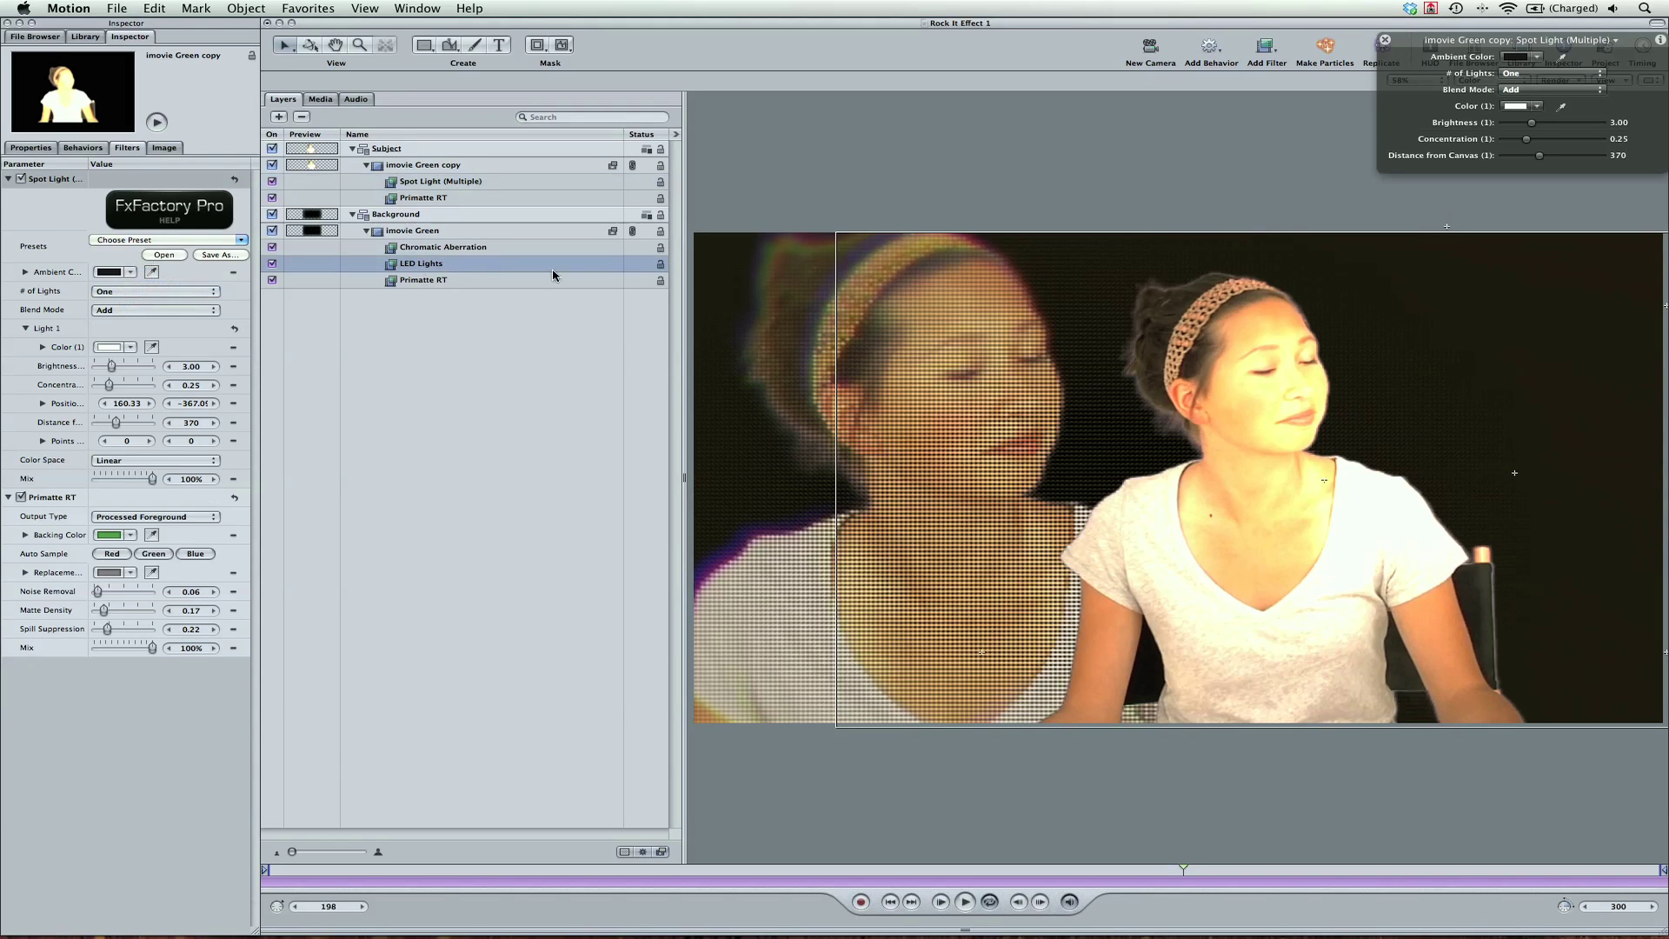
{"action": "left_click", "coordinate": [1493, 140]}
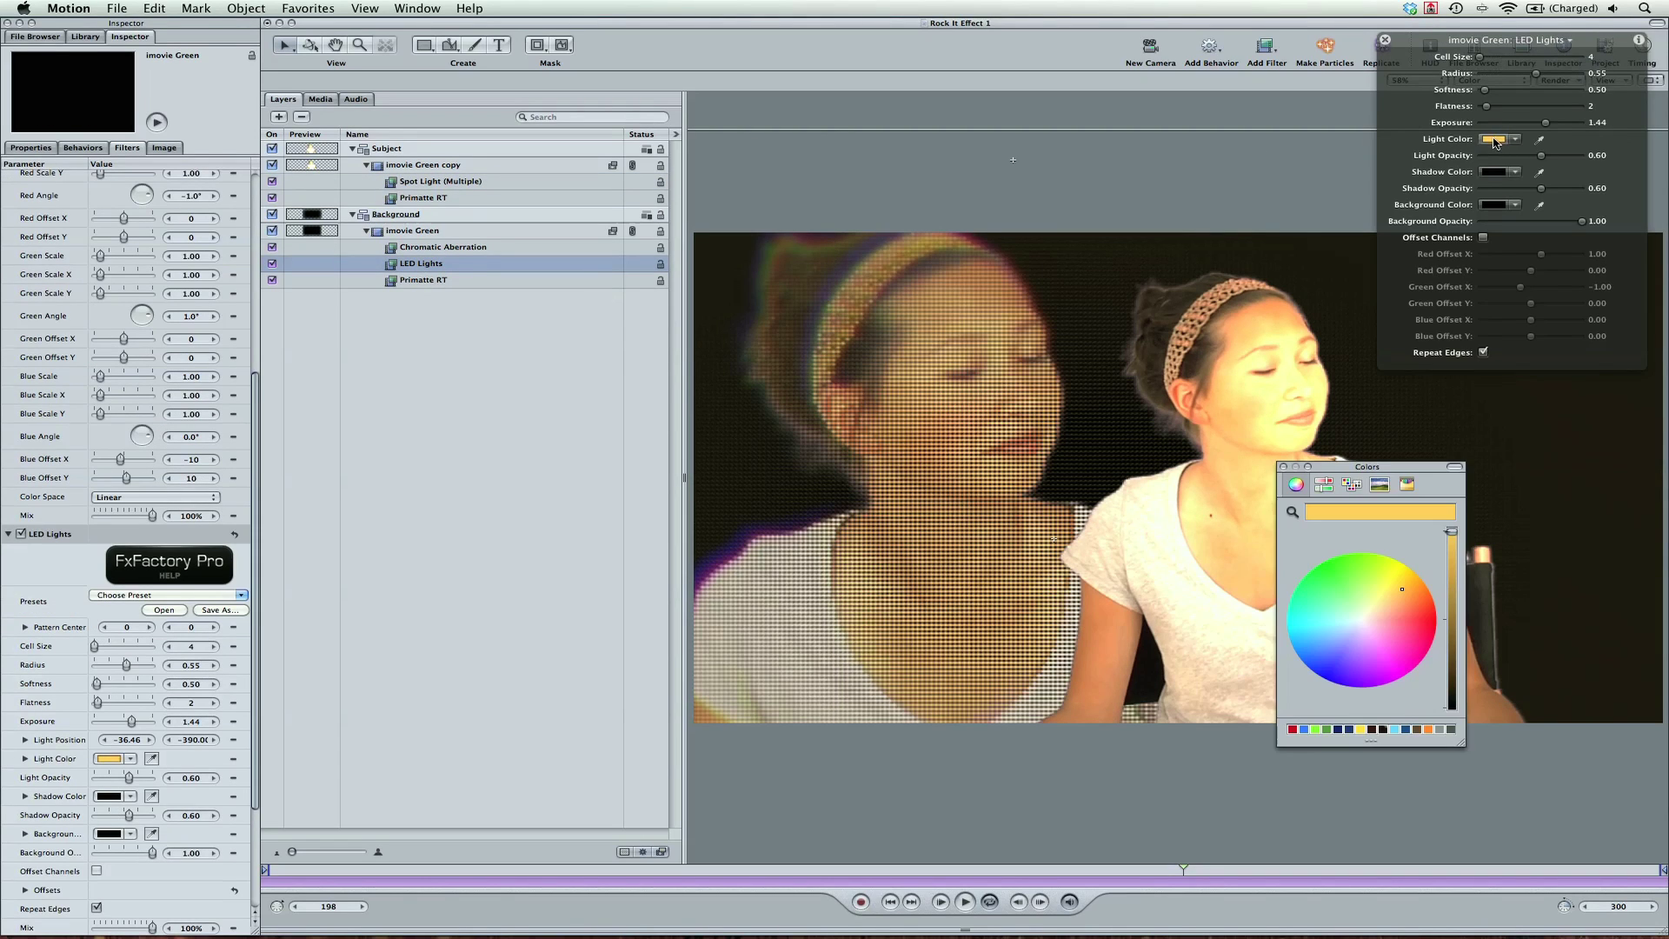
{"action": "left_click", "coordinate": [1398, 589]}
{"action": "left_click_drag", "start_coordinate": [1398, 588], "coordinate": [1420, 591]}
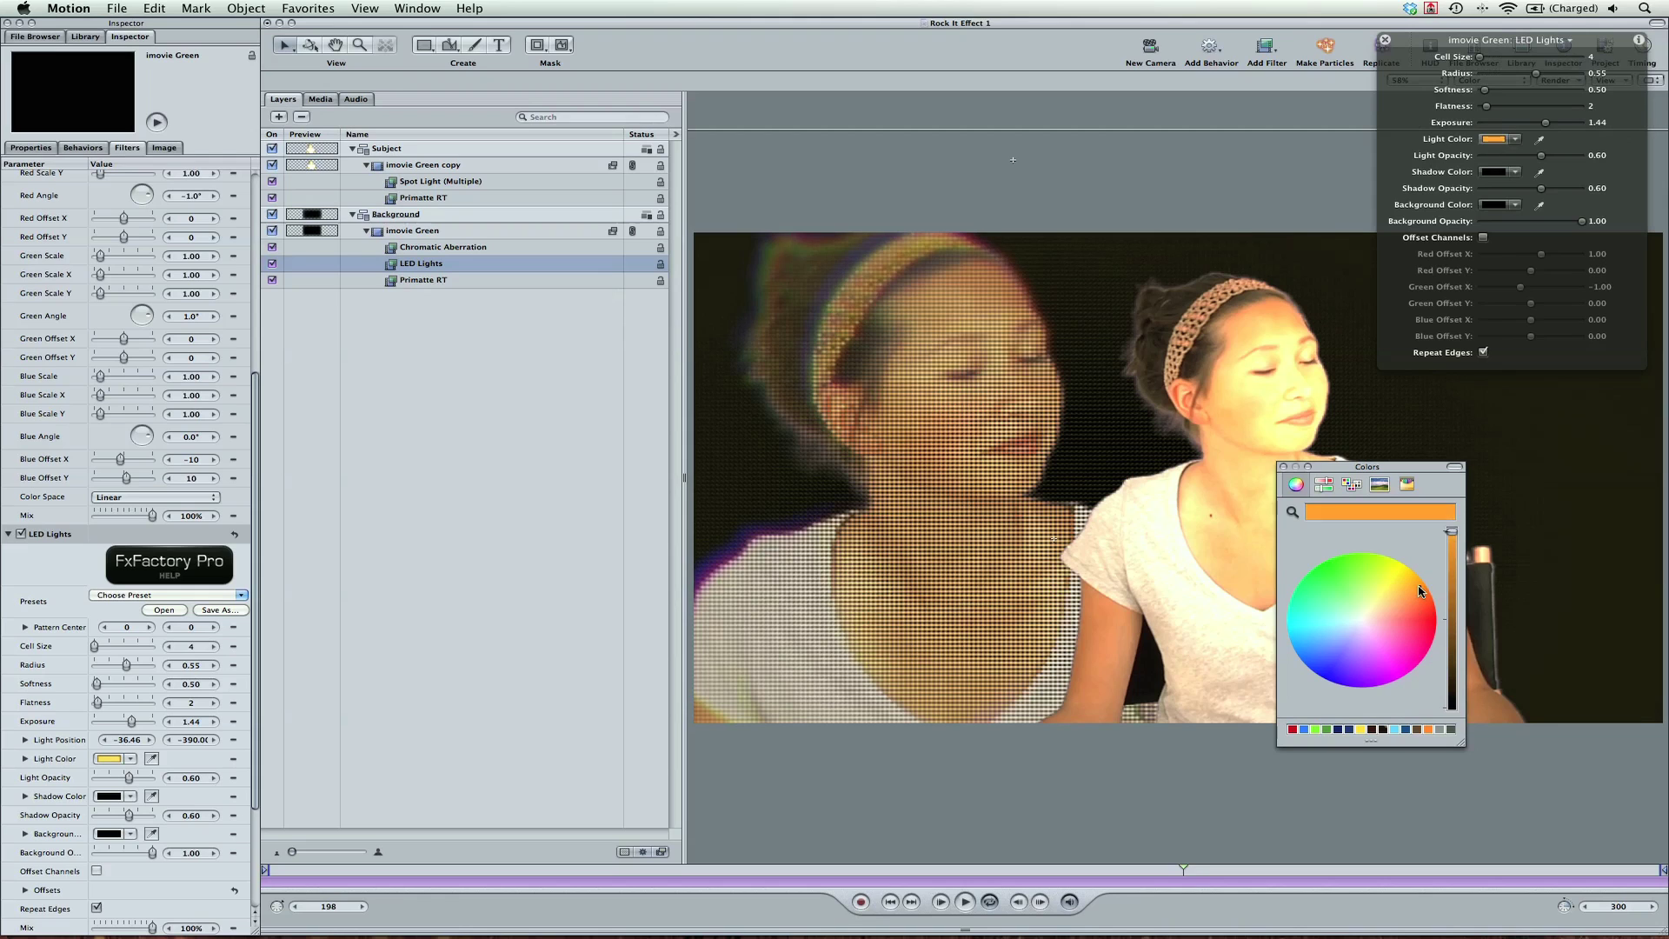
{"action": "key", "text": "super+shift+a"}
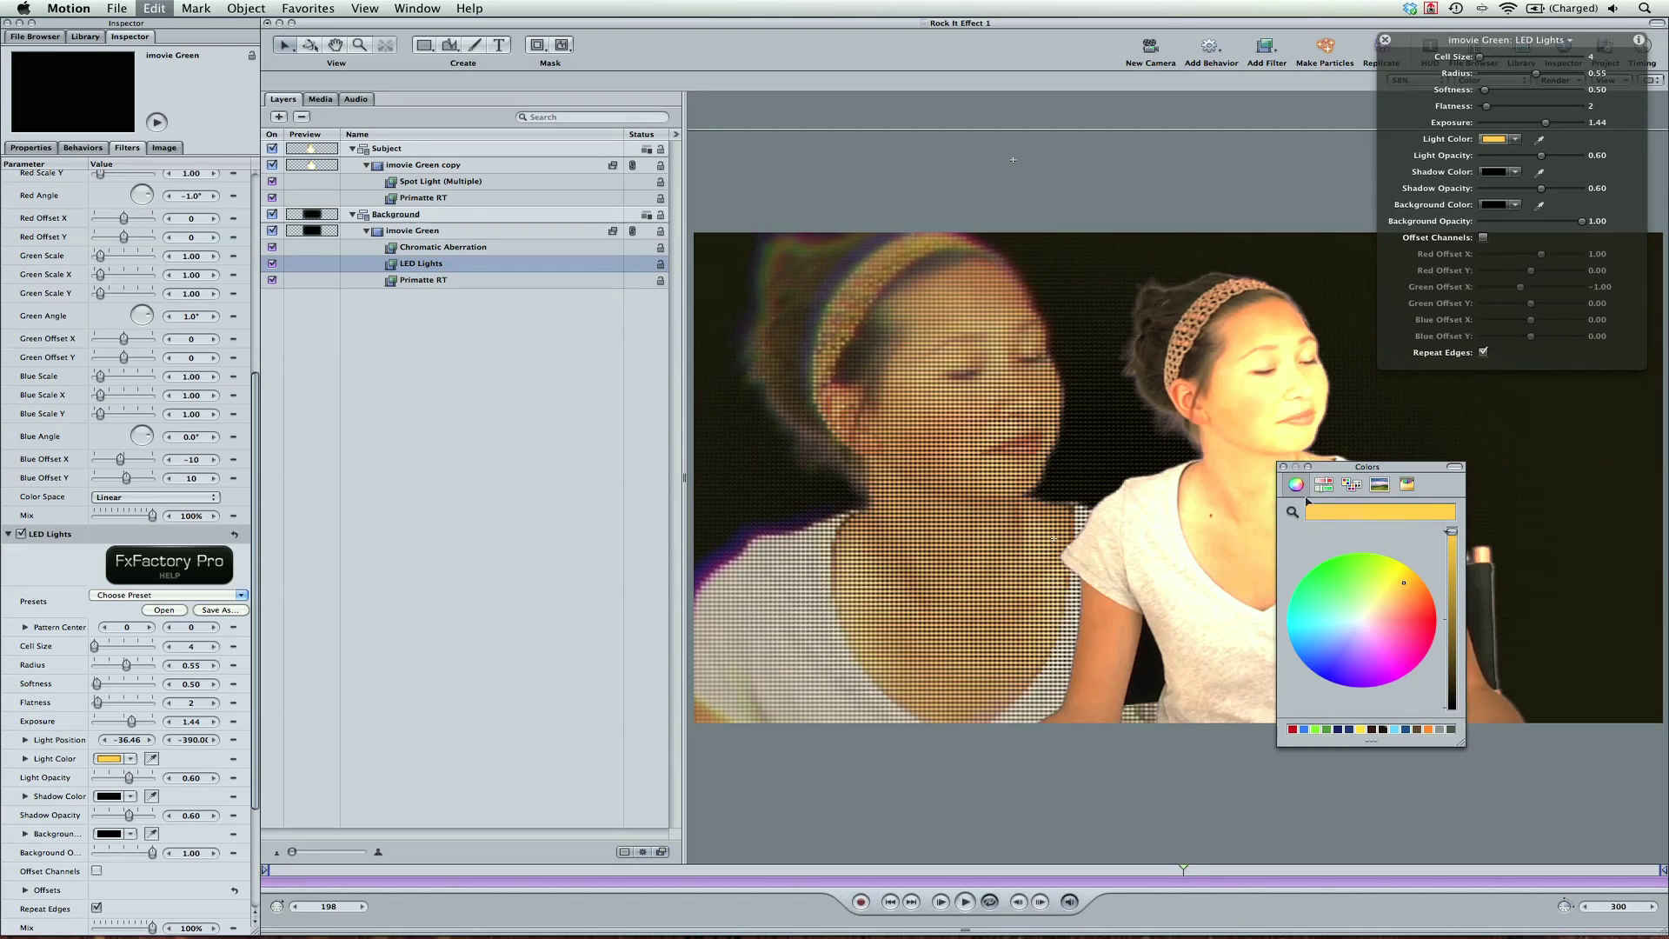
{"action": "left_click", "coordinate": [483, 167]}
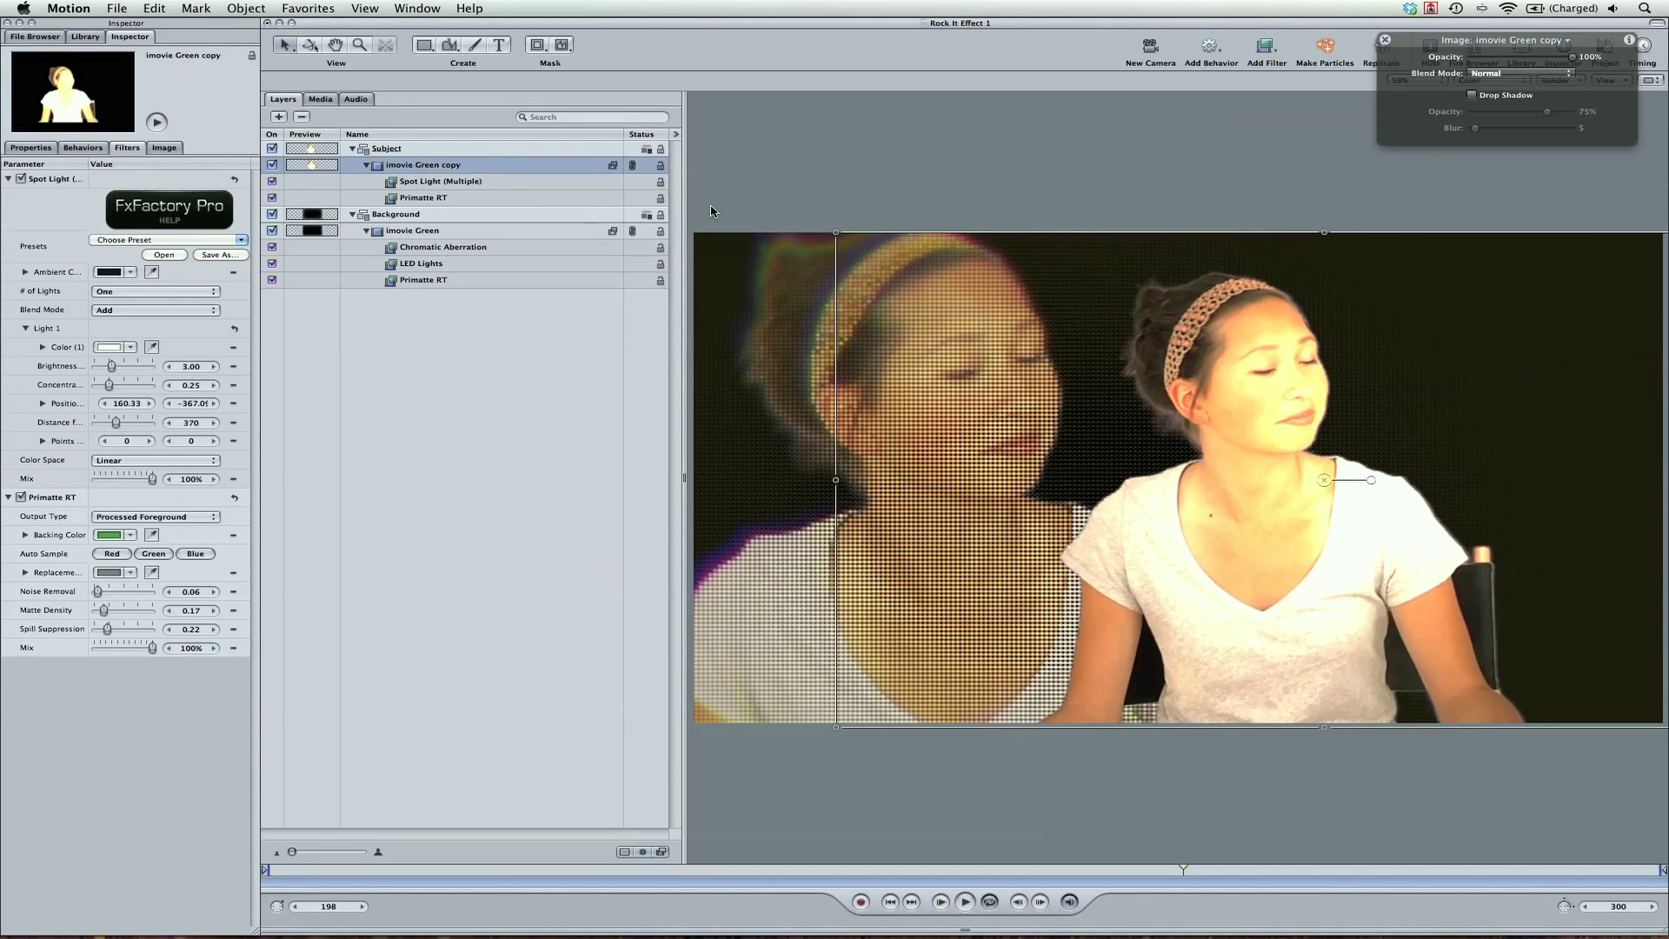
Add a Color Correction > Desaturate filter to the imovie Green copy layer
{"action": "left_click", "coordinate": [1264, 49]}
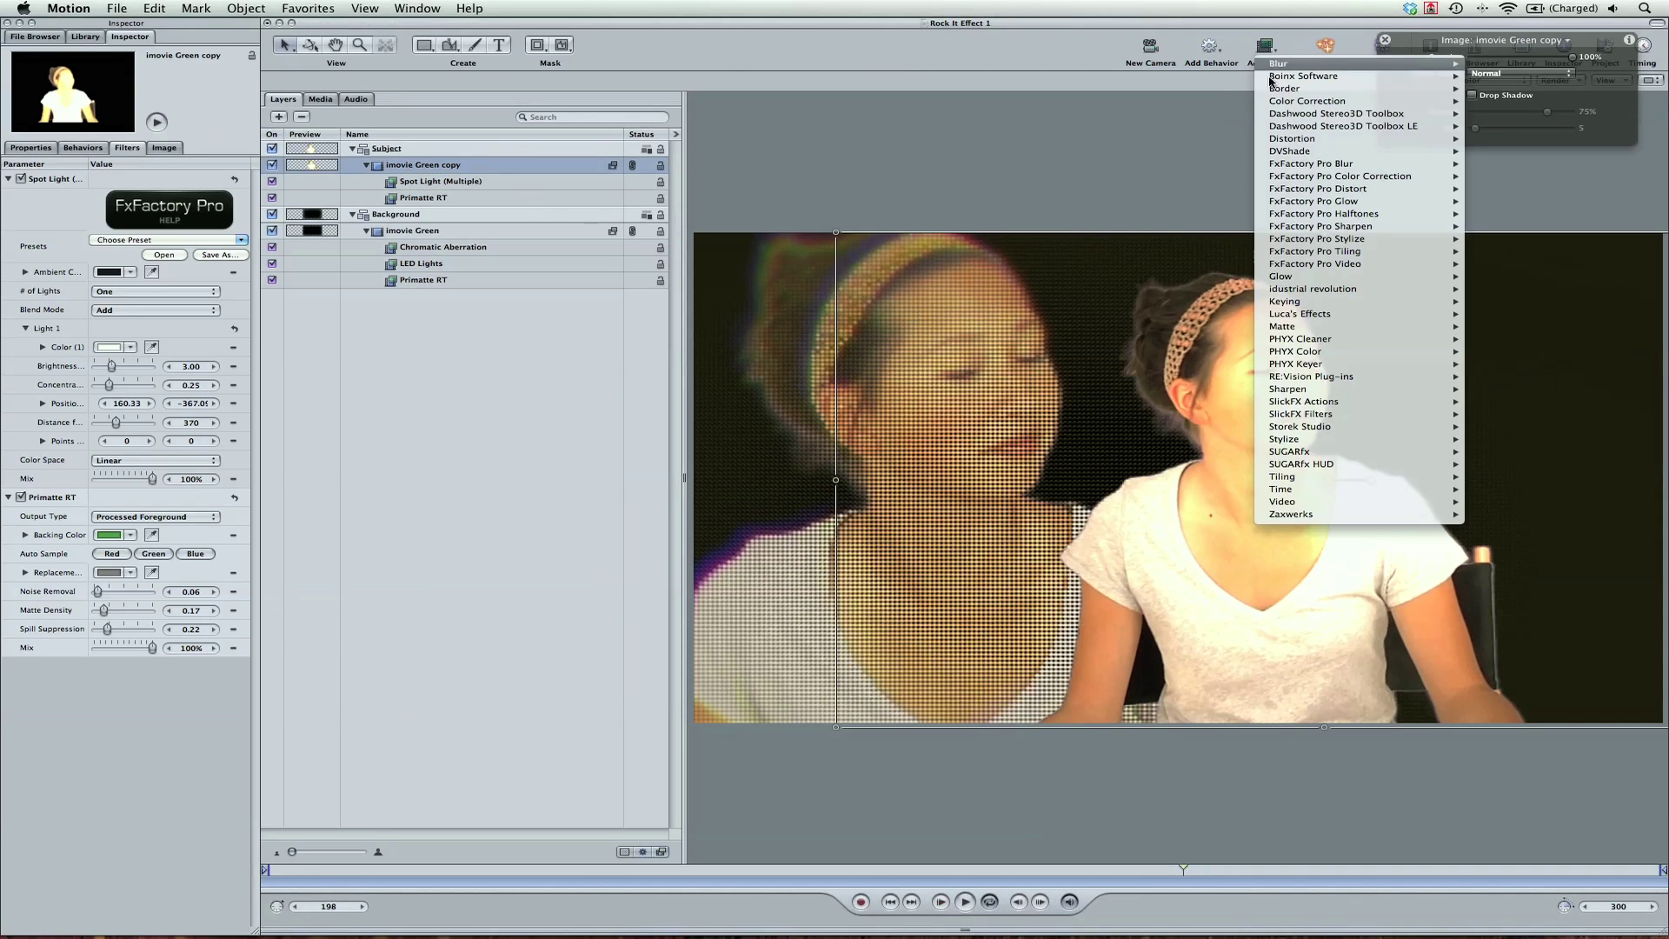
{"action": "mouse_move", "coordinate": [1273, 90]}
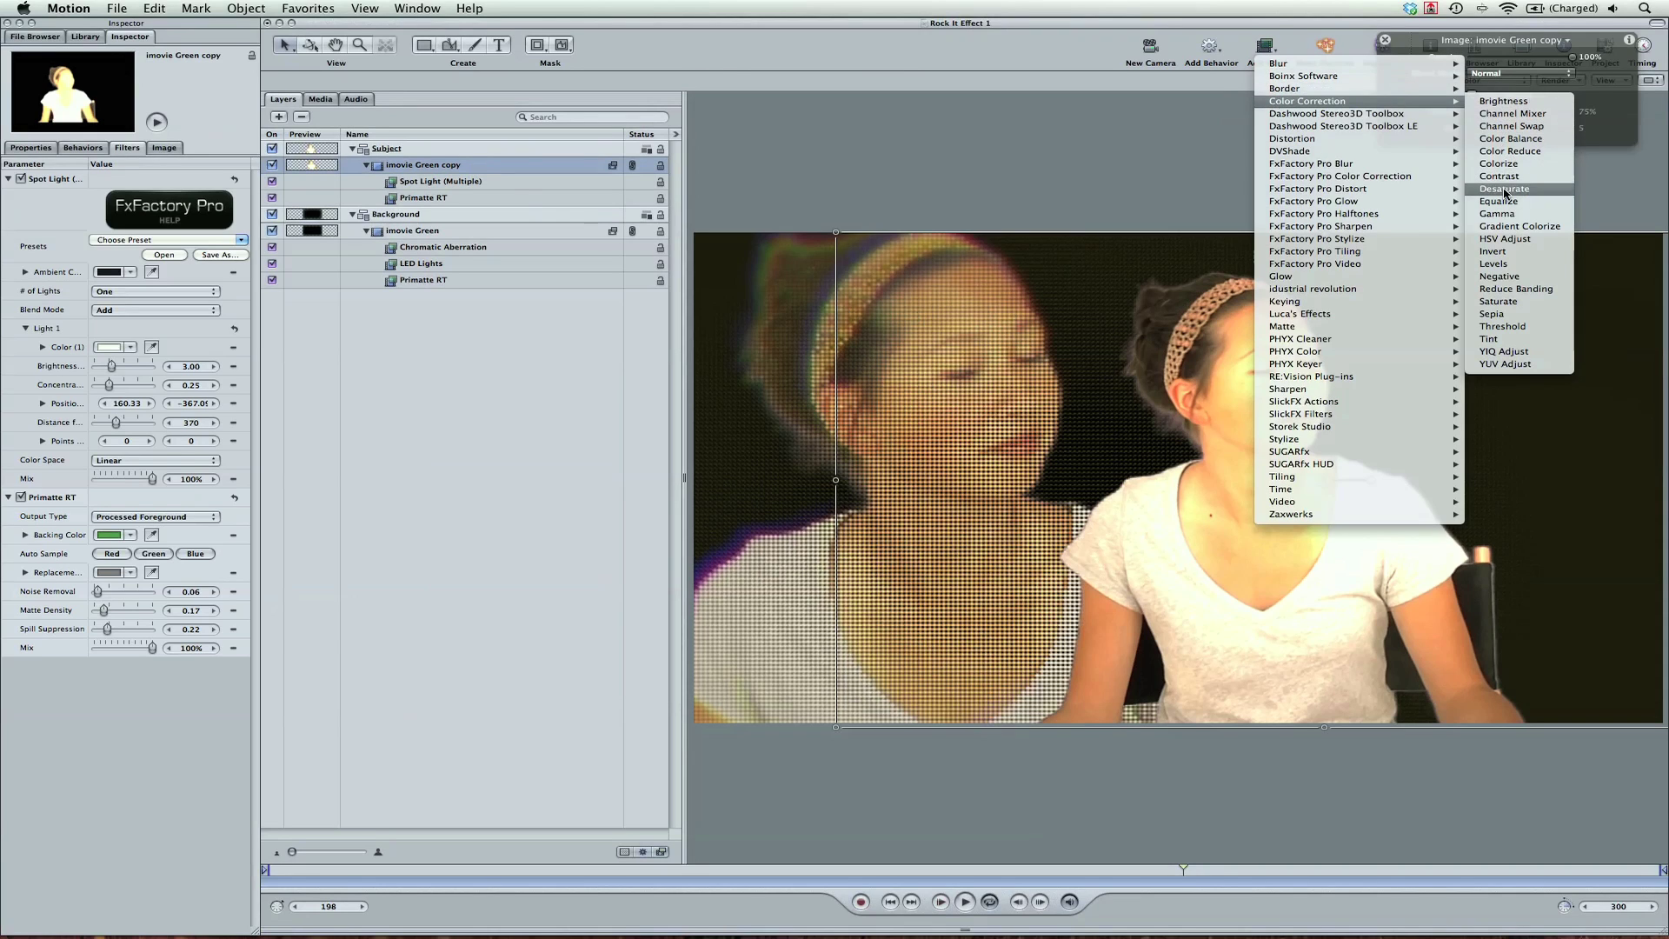
{"action": "left_click", "coordinate": [1503, 188]}
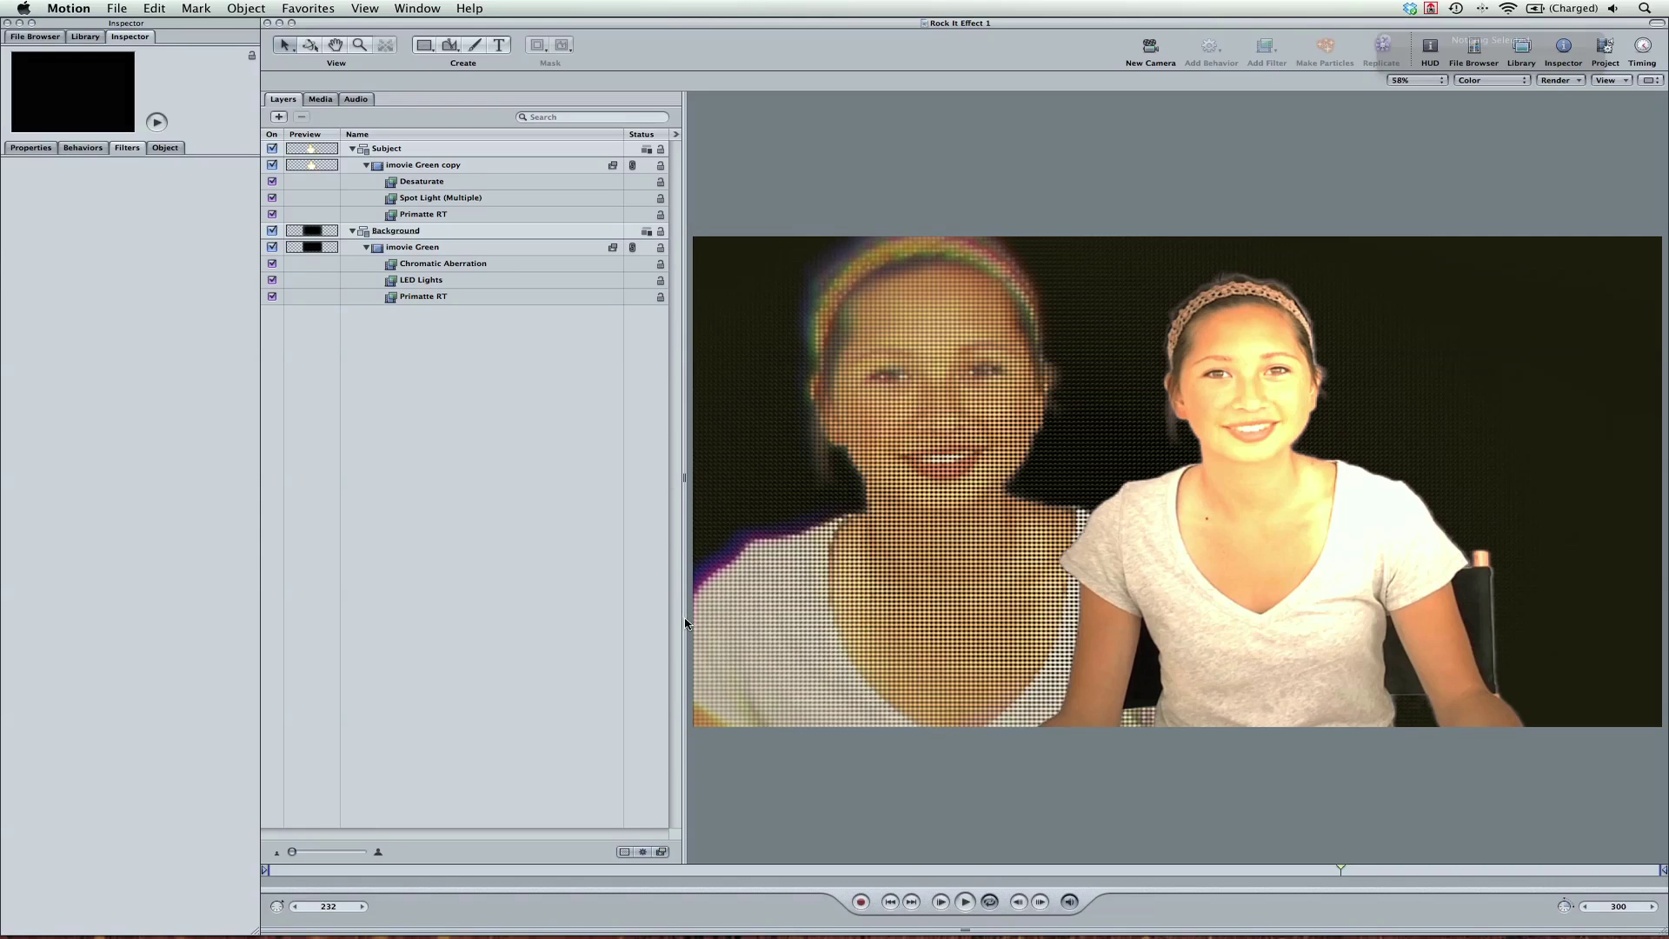
{"action": "left_click", "coordinate": [482, 265]}
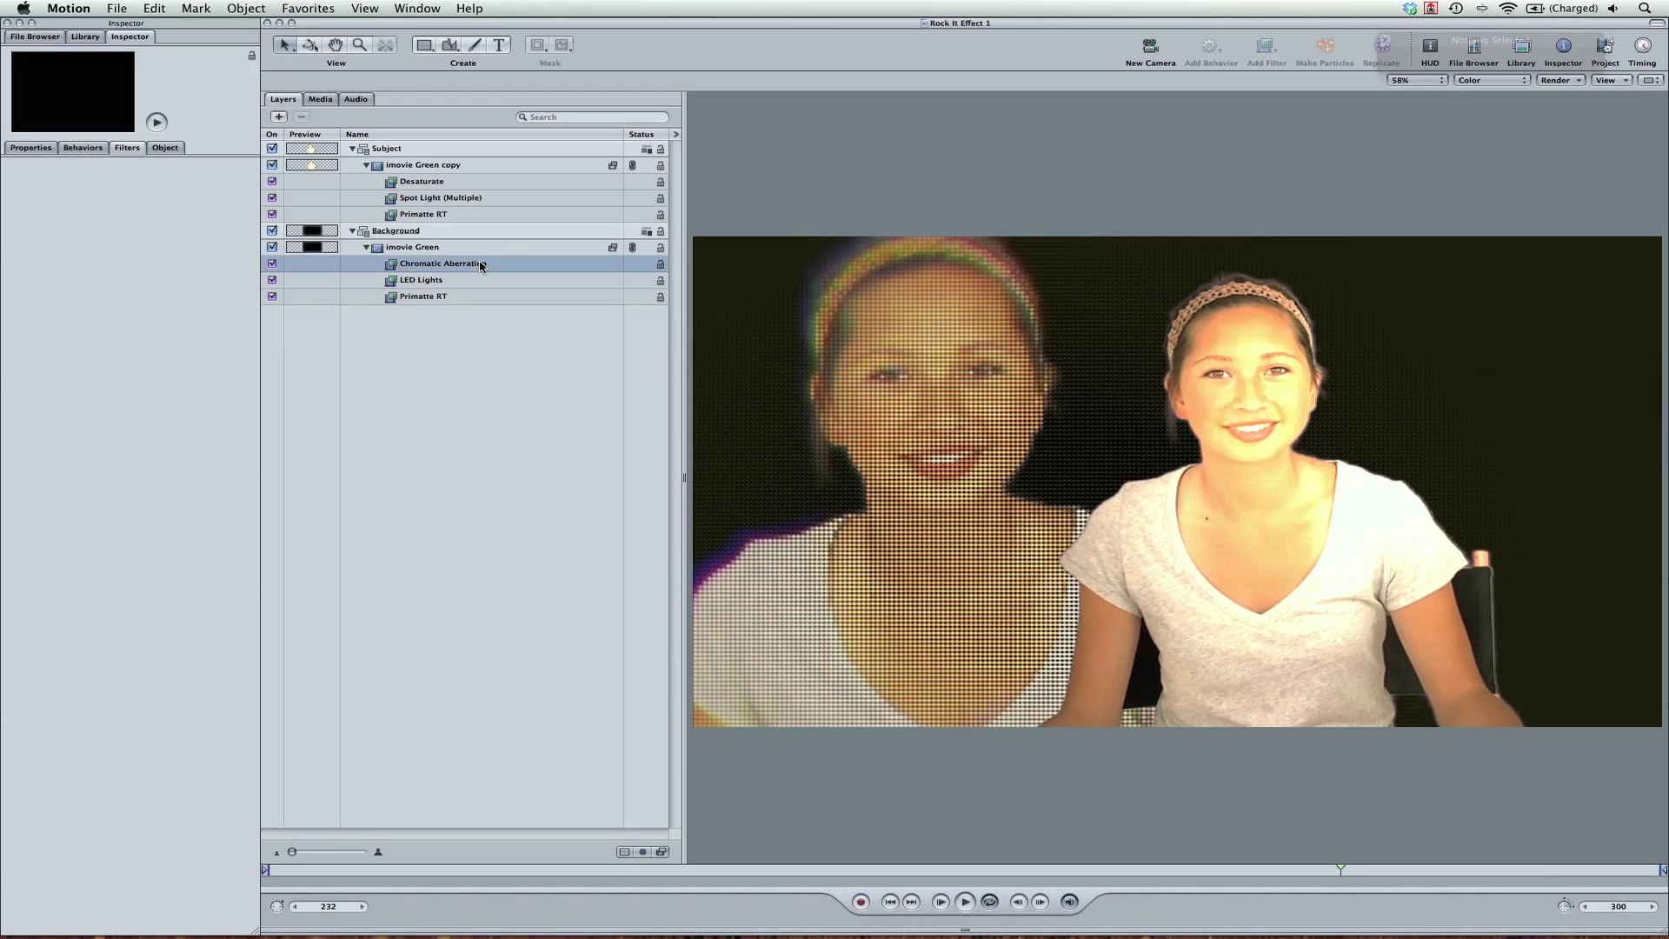
{"action": "key", "text": "Delete"}
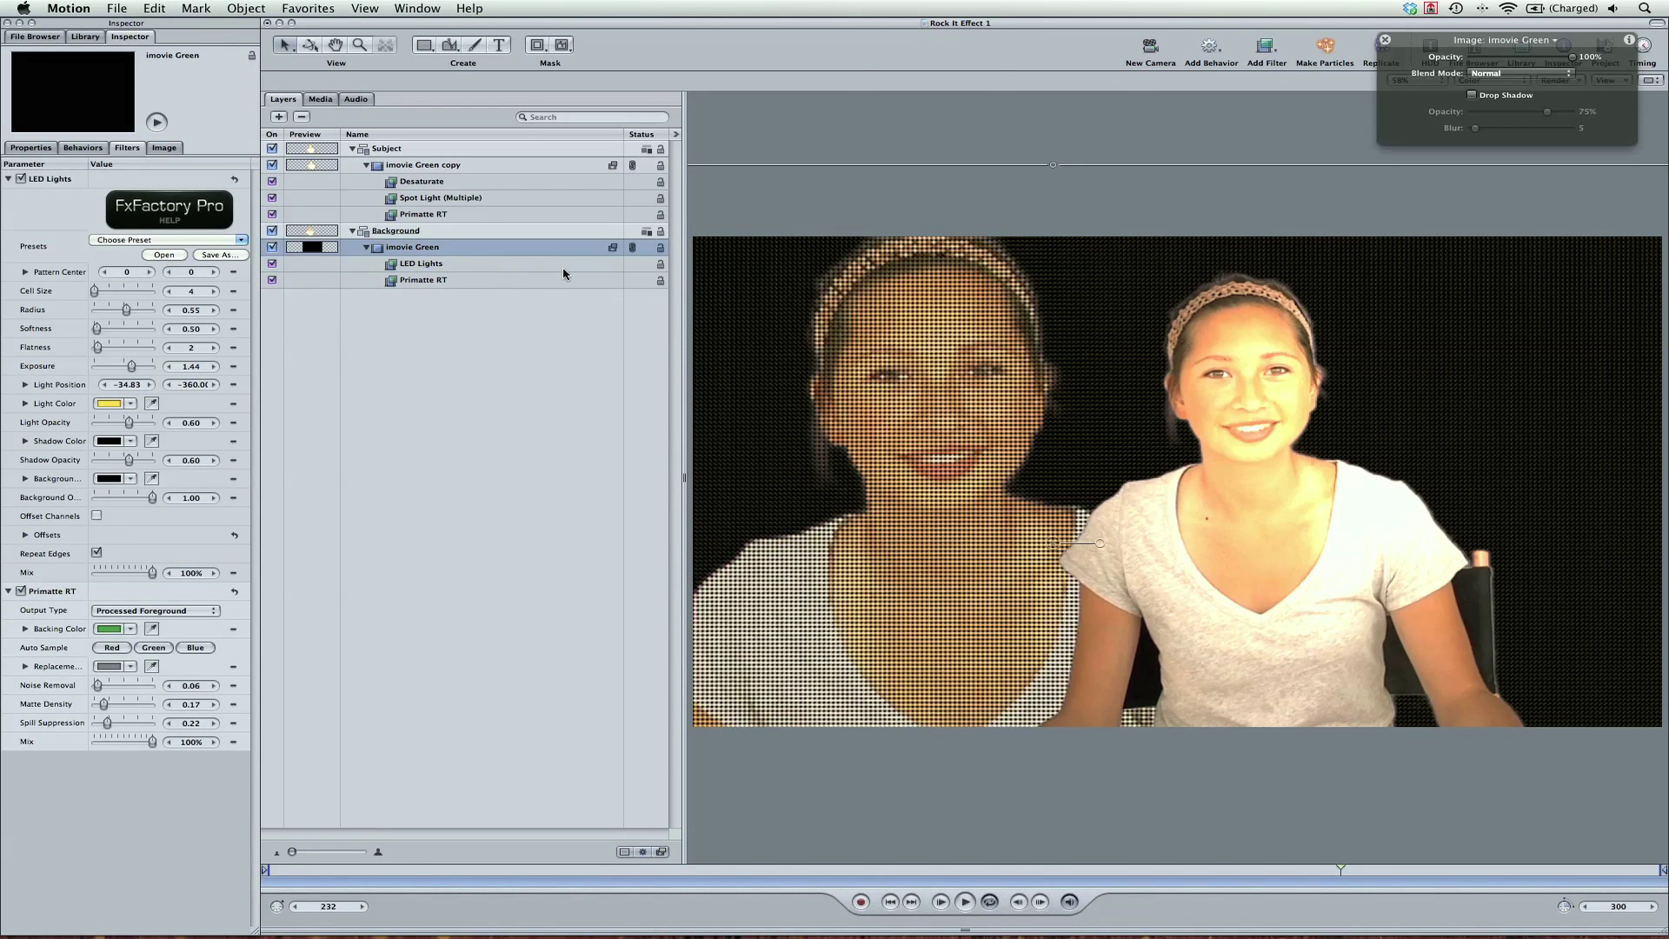
{"action": "left_click", "coordinate": [1265, 42]}
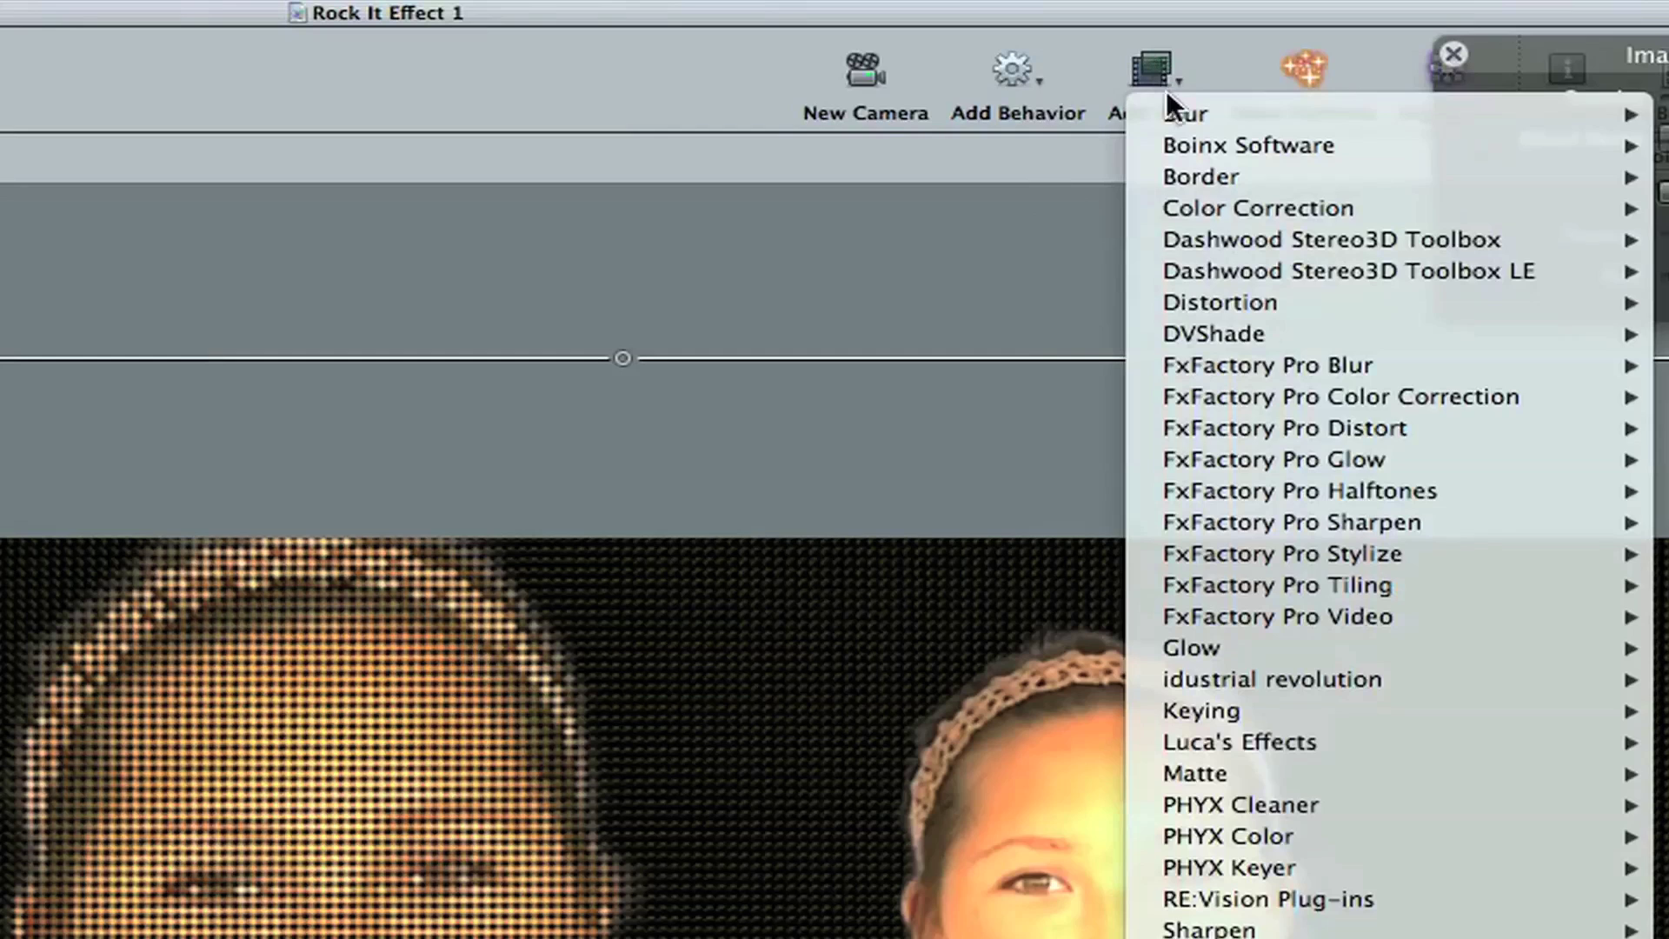
{"action": "mouse_move", "coordinate": [1228, 466]}
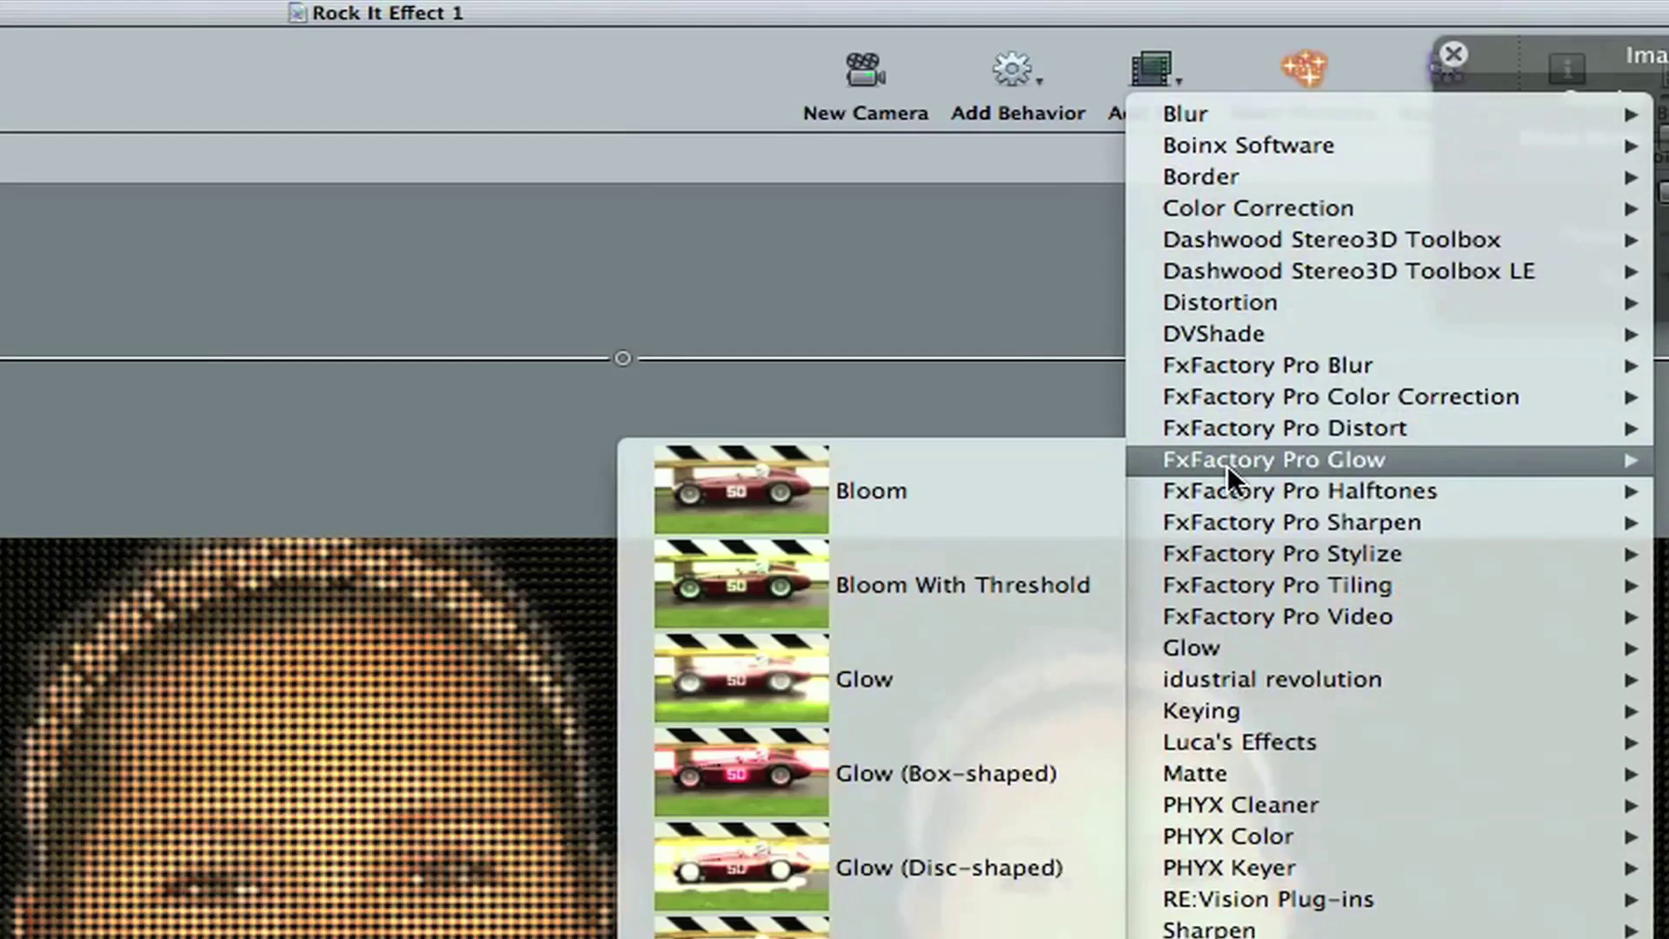
{"action": "left_click", "coordinate": [970, 675]}
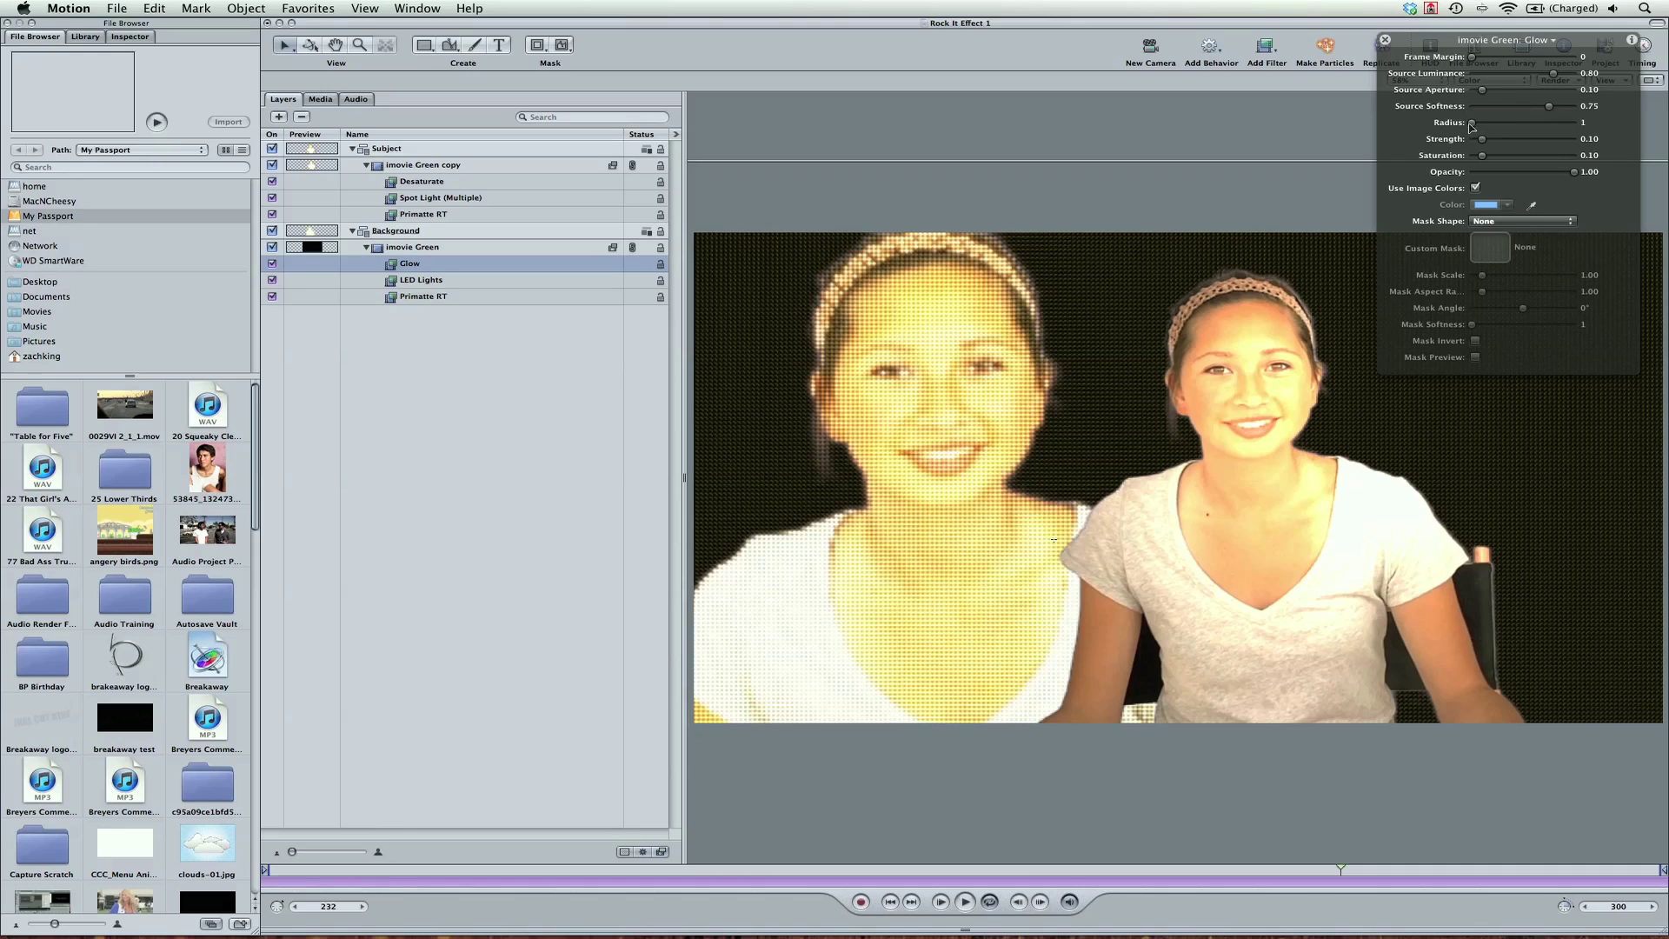
{"action": "left_click_drag", "start_coordinate": [1530, 106], "coordinate": [1513, 112]}
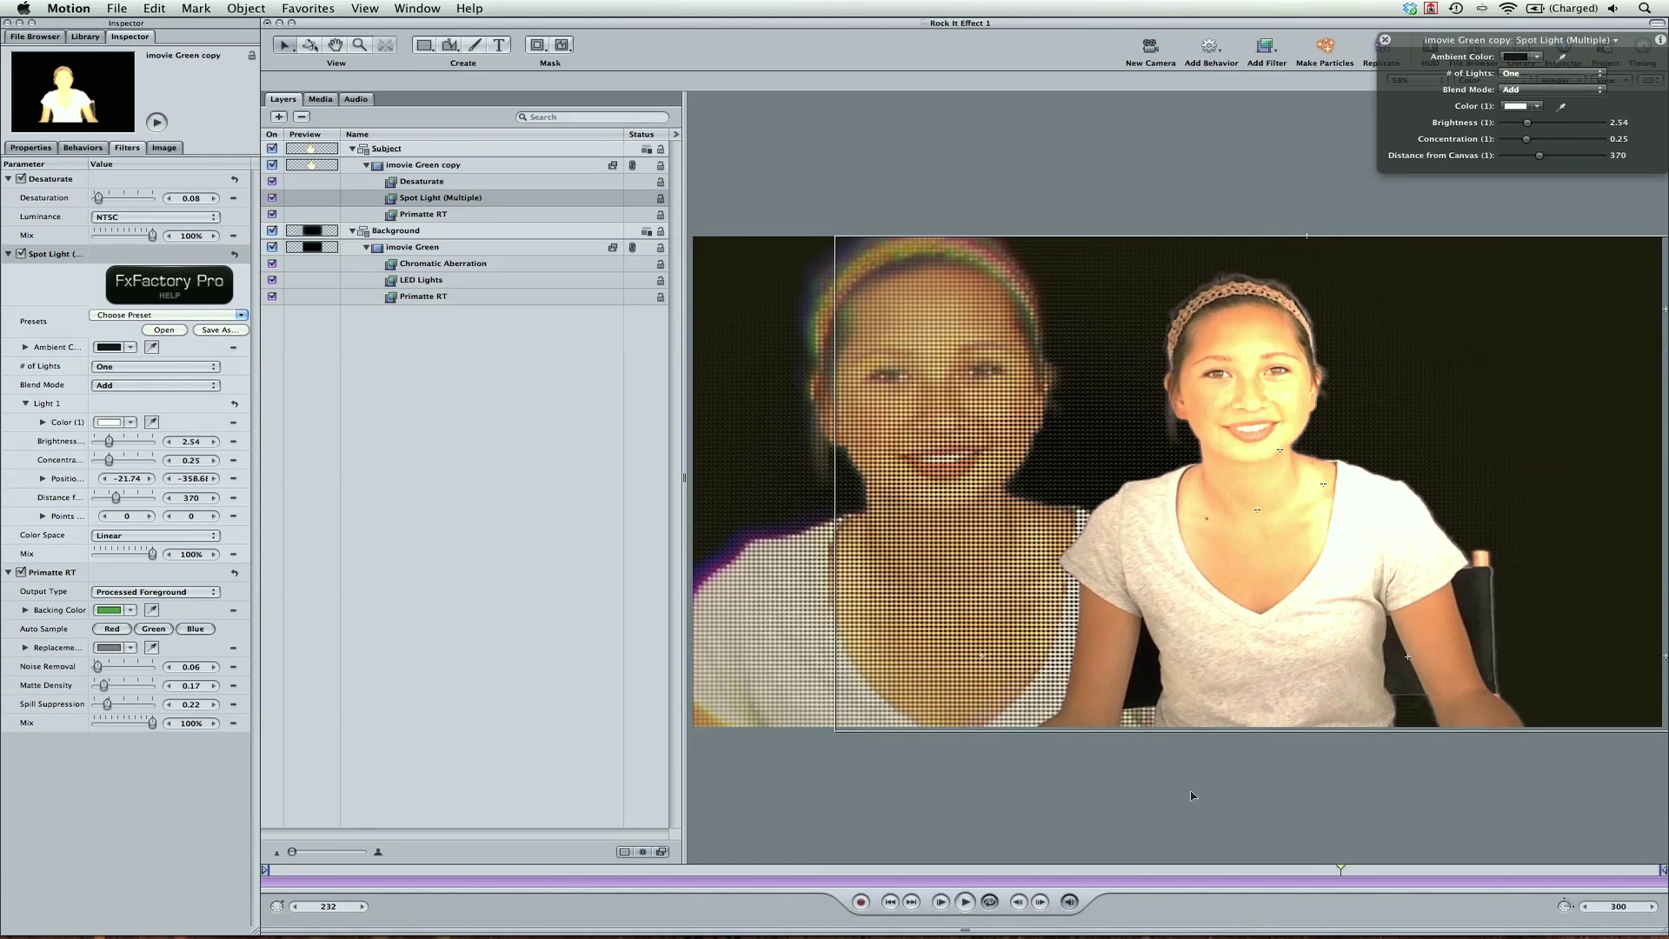
{"action": "left_click", "coordinate": [412, 247]}
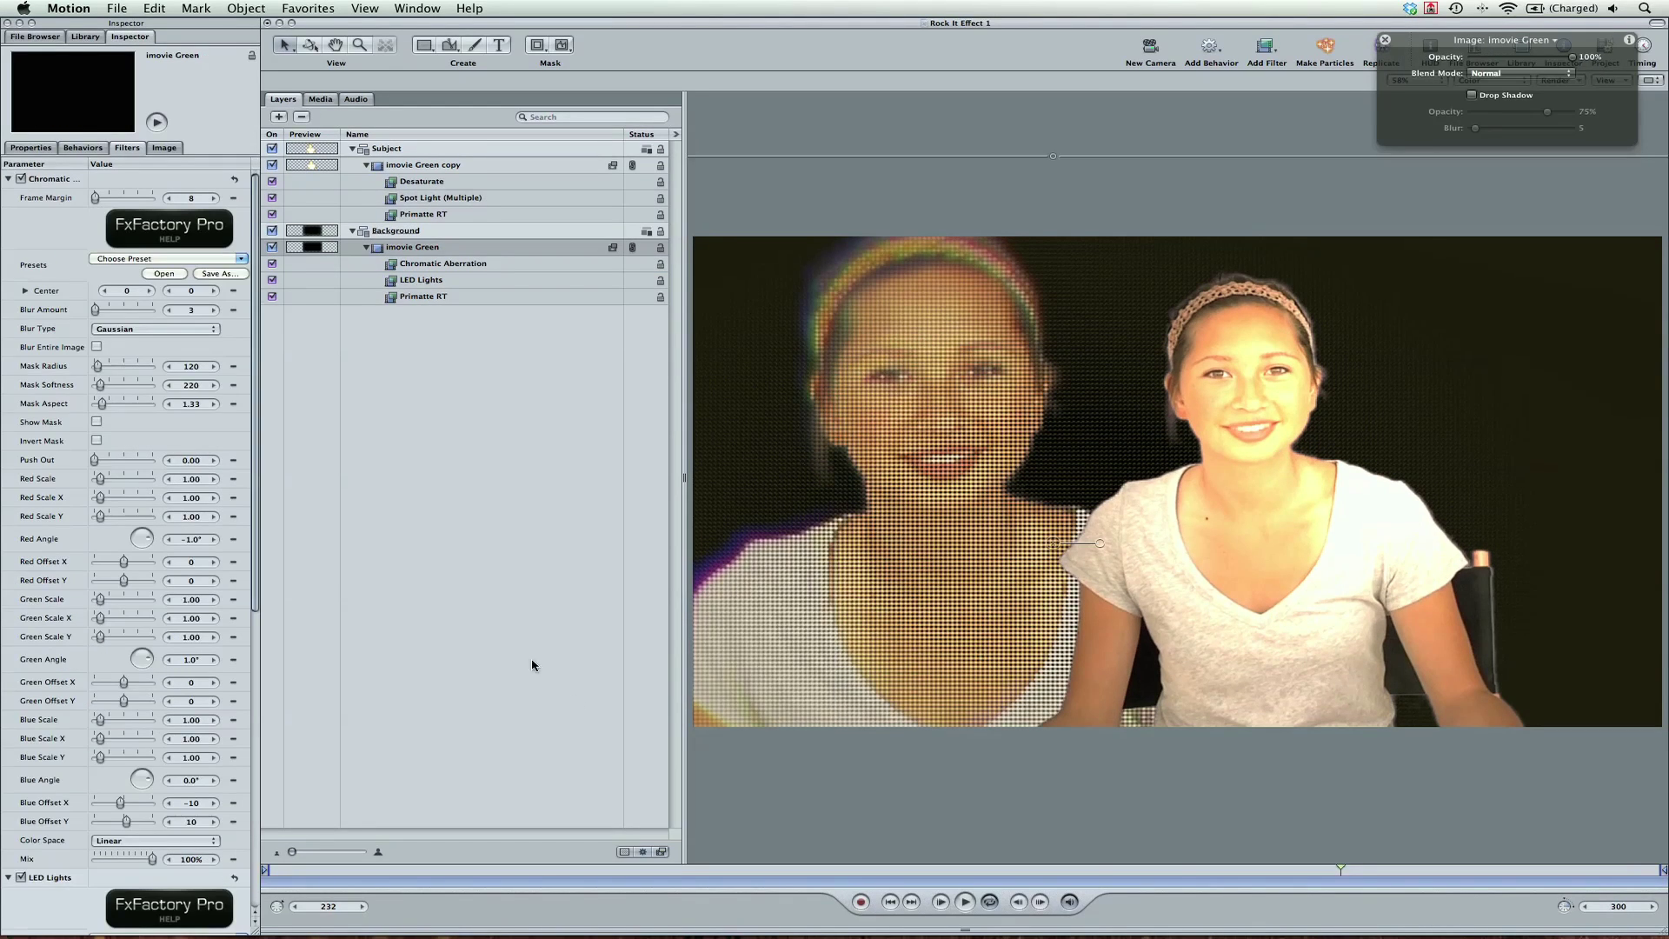
{"action": "left_click", "coordinate": [522, 591]}
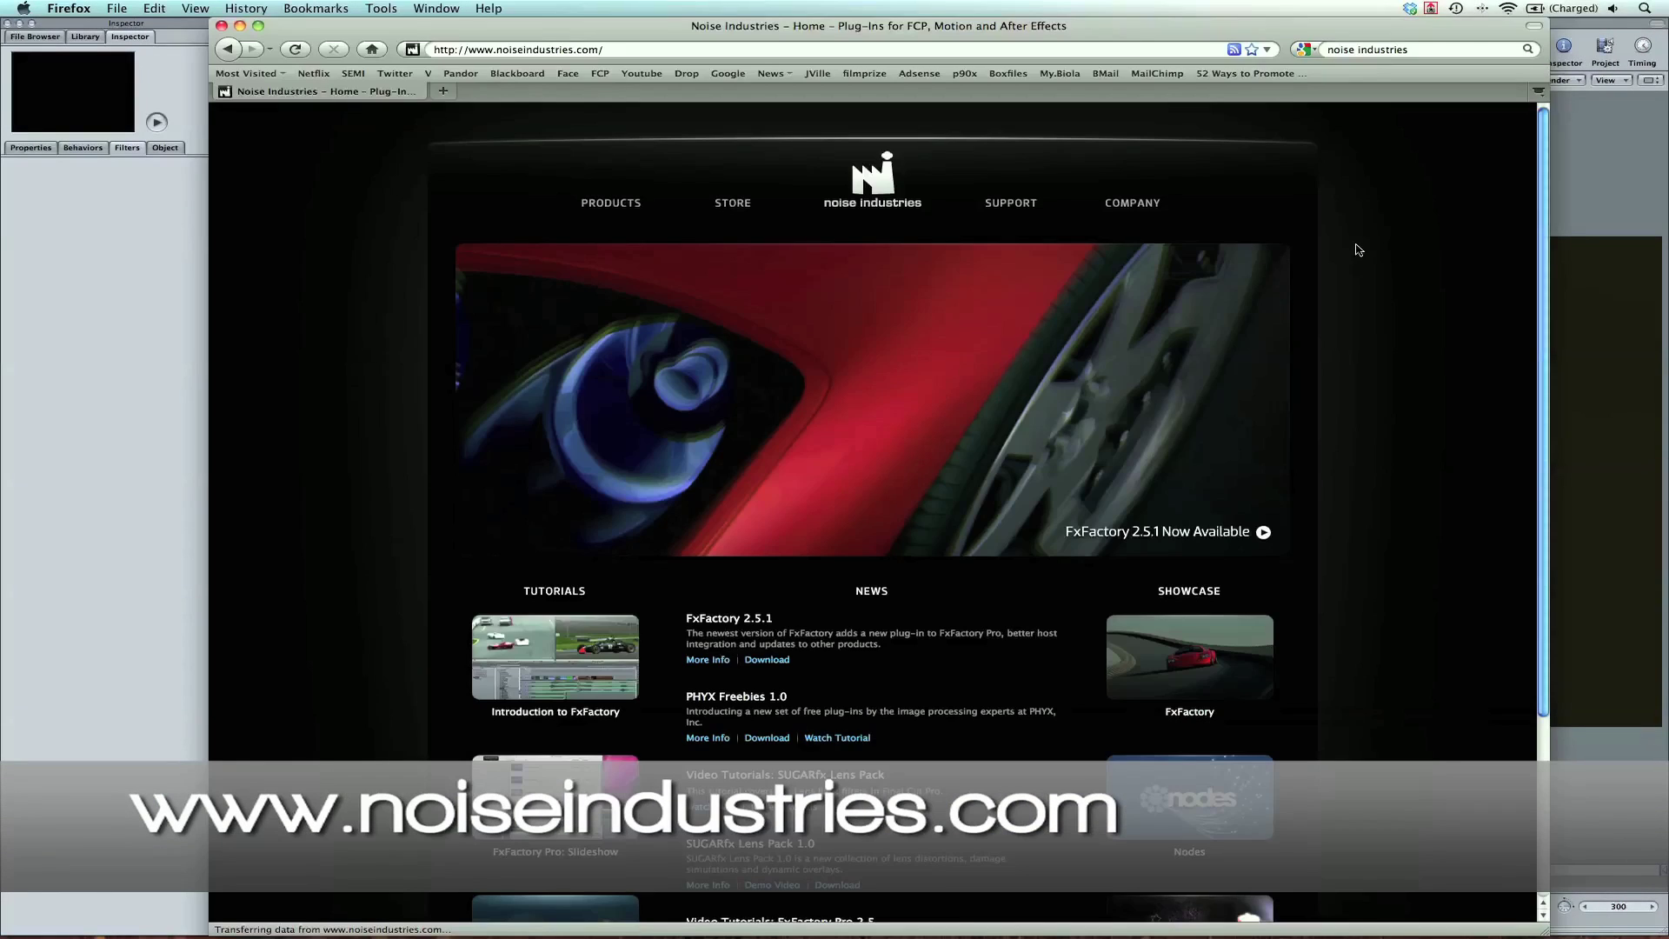
Open the FxFactory 2.5.1 announcement page, then launch FxFactory from the Dock
{"action": "left_click", "coordinate": [1190, 522]}
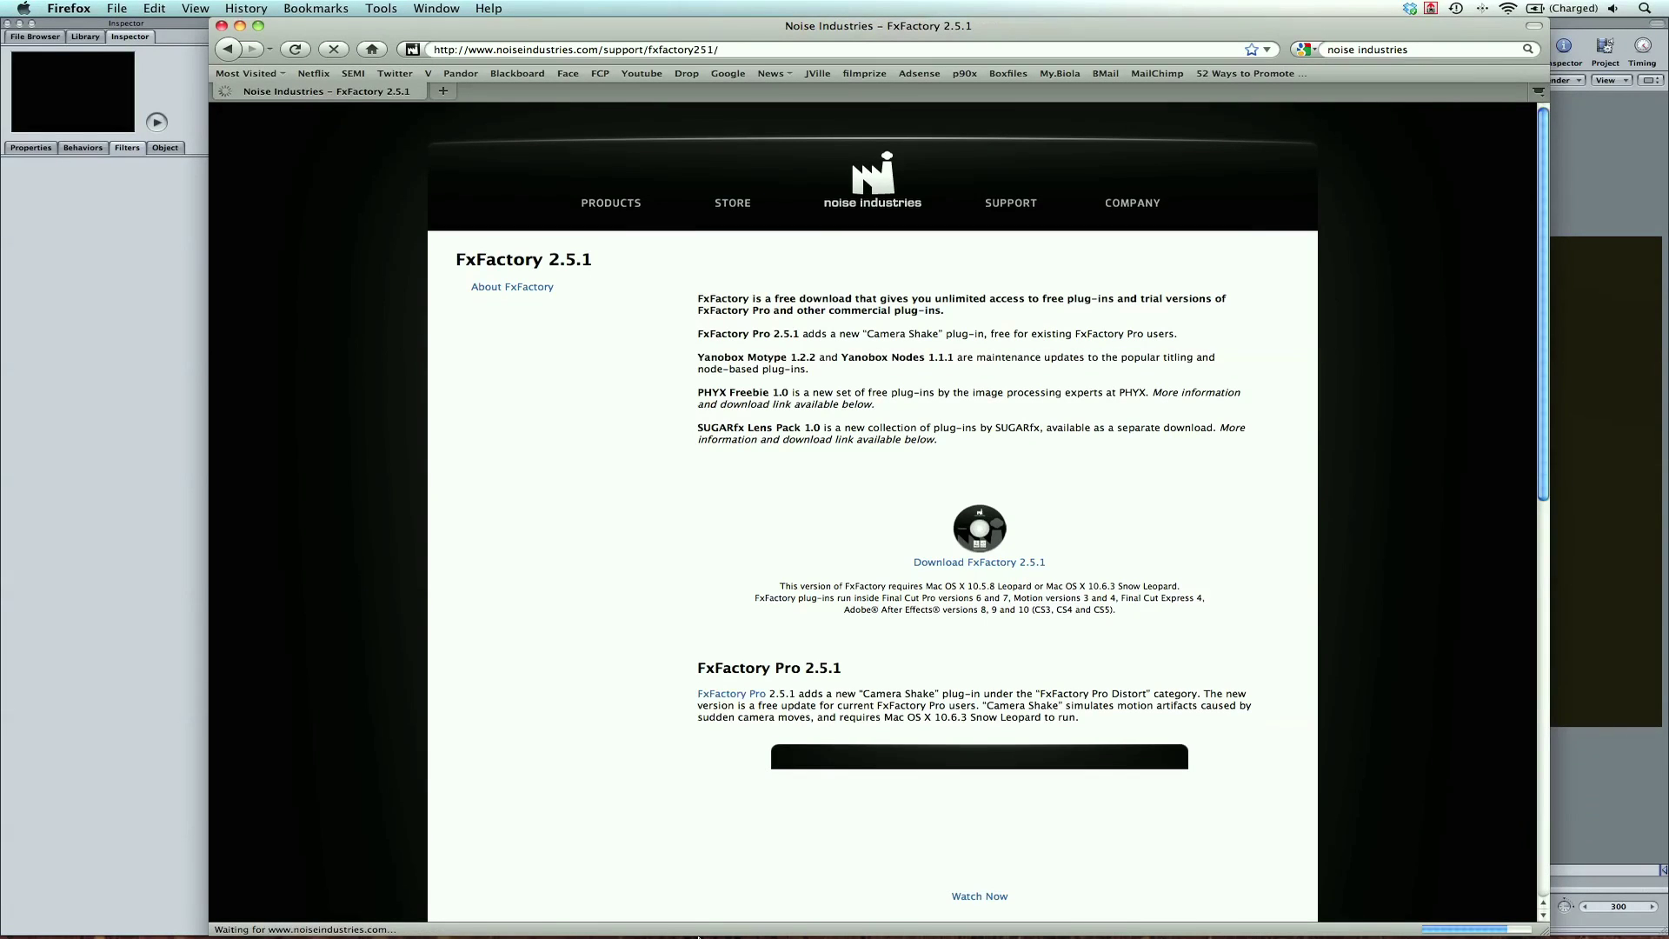
{"action": "left_click", "coordinate": [691, 896]}
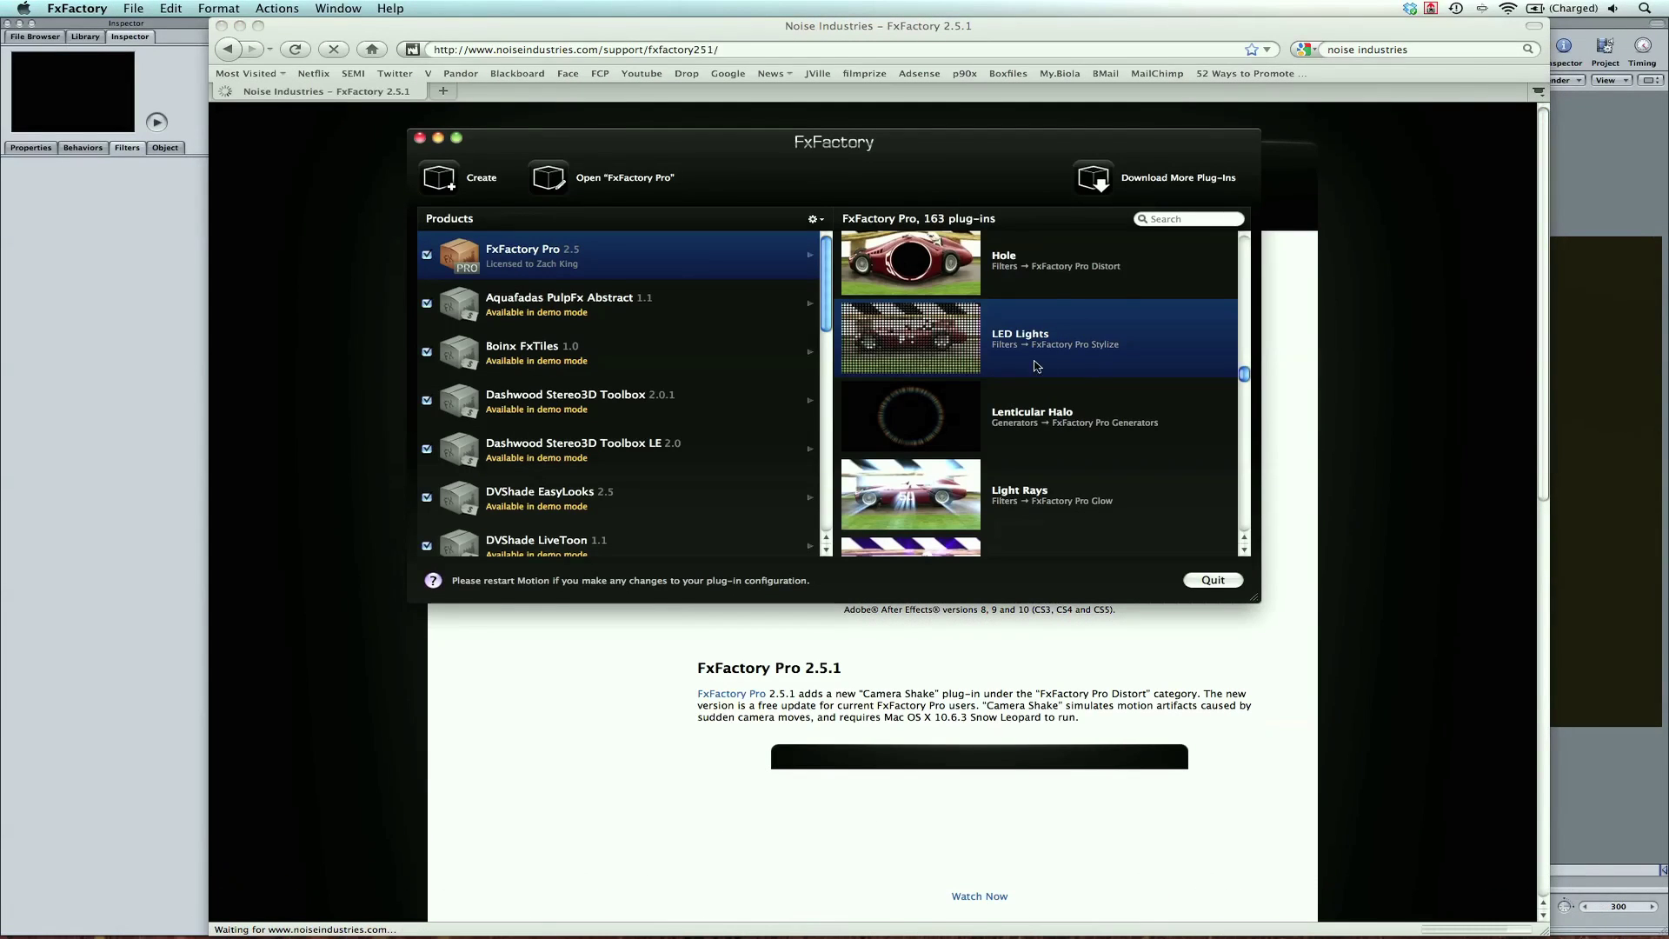
Browse FxFactory's installed plug-in products, then close the plug-in manager
{"action": "scroll", "coordinate": [718, 320], "scroll_direction": "down", "scroll_amount": 10}
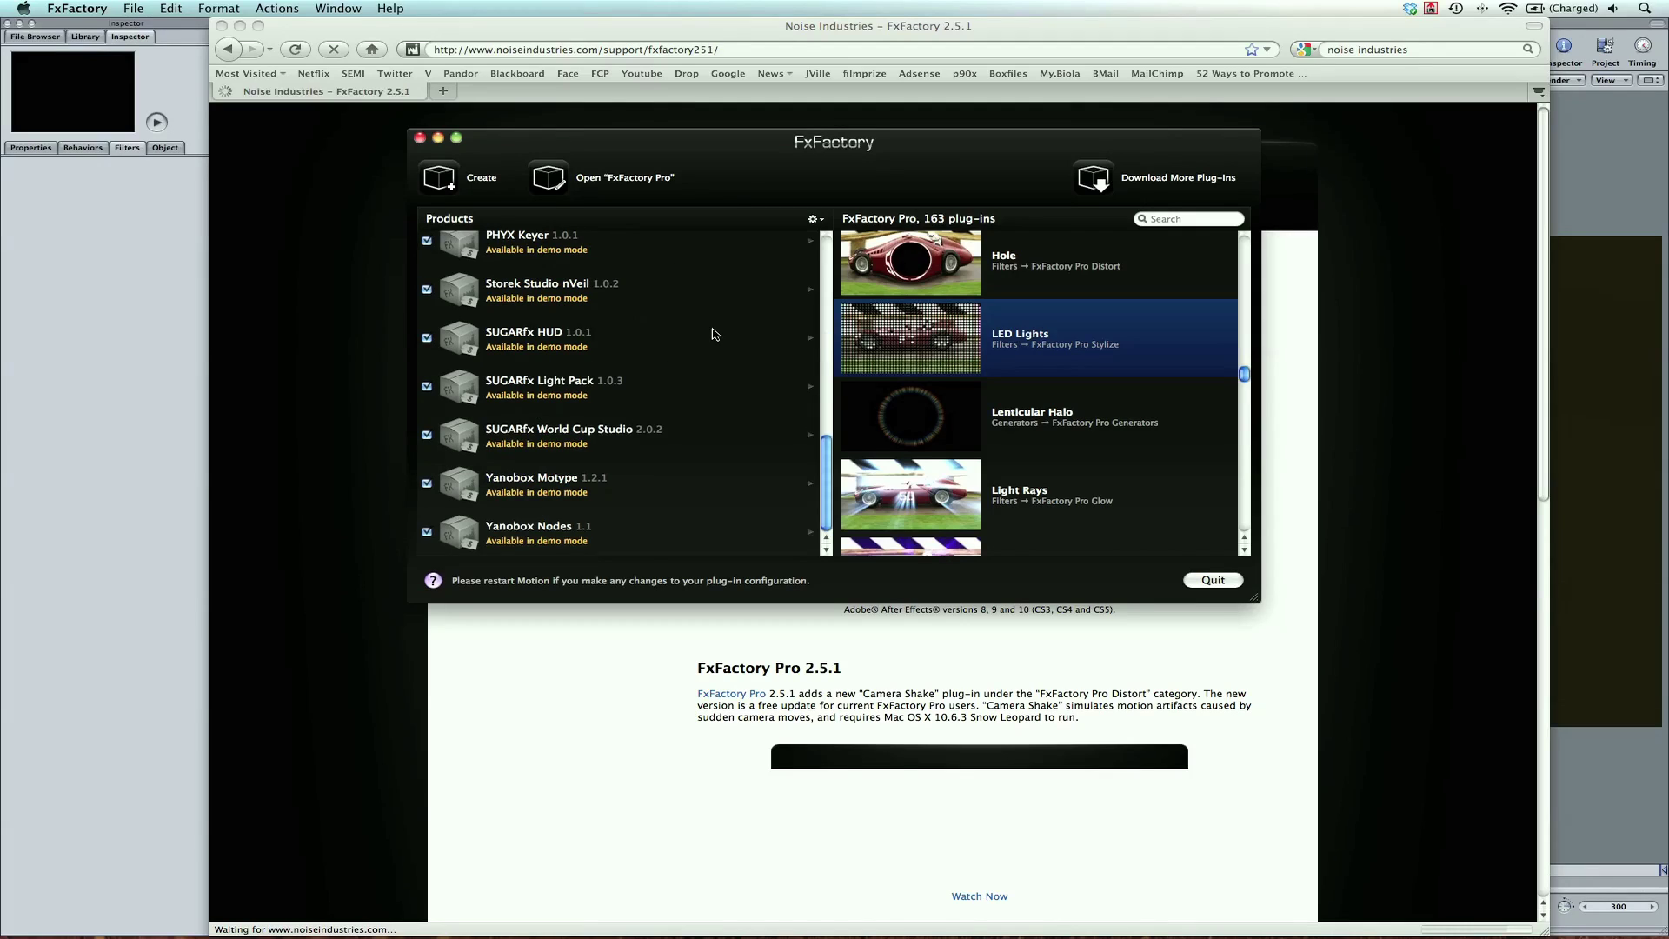
{"action": "scroll", "coordinate": [713, 339], "scroll_direction": "up", "scroll_amount": 10}
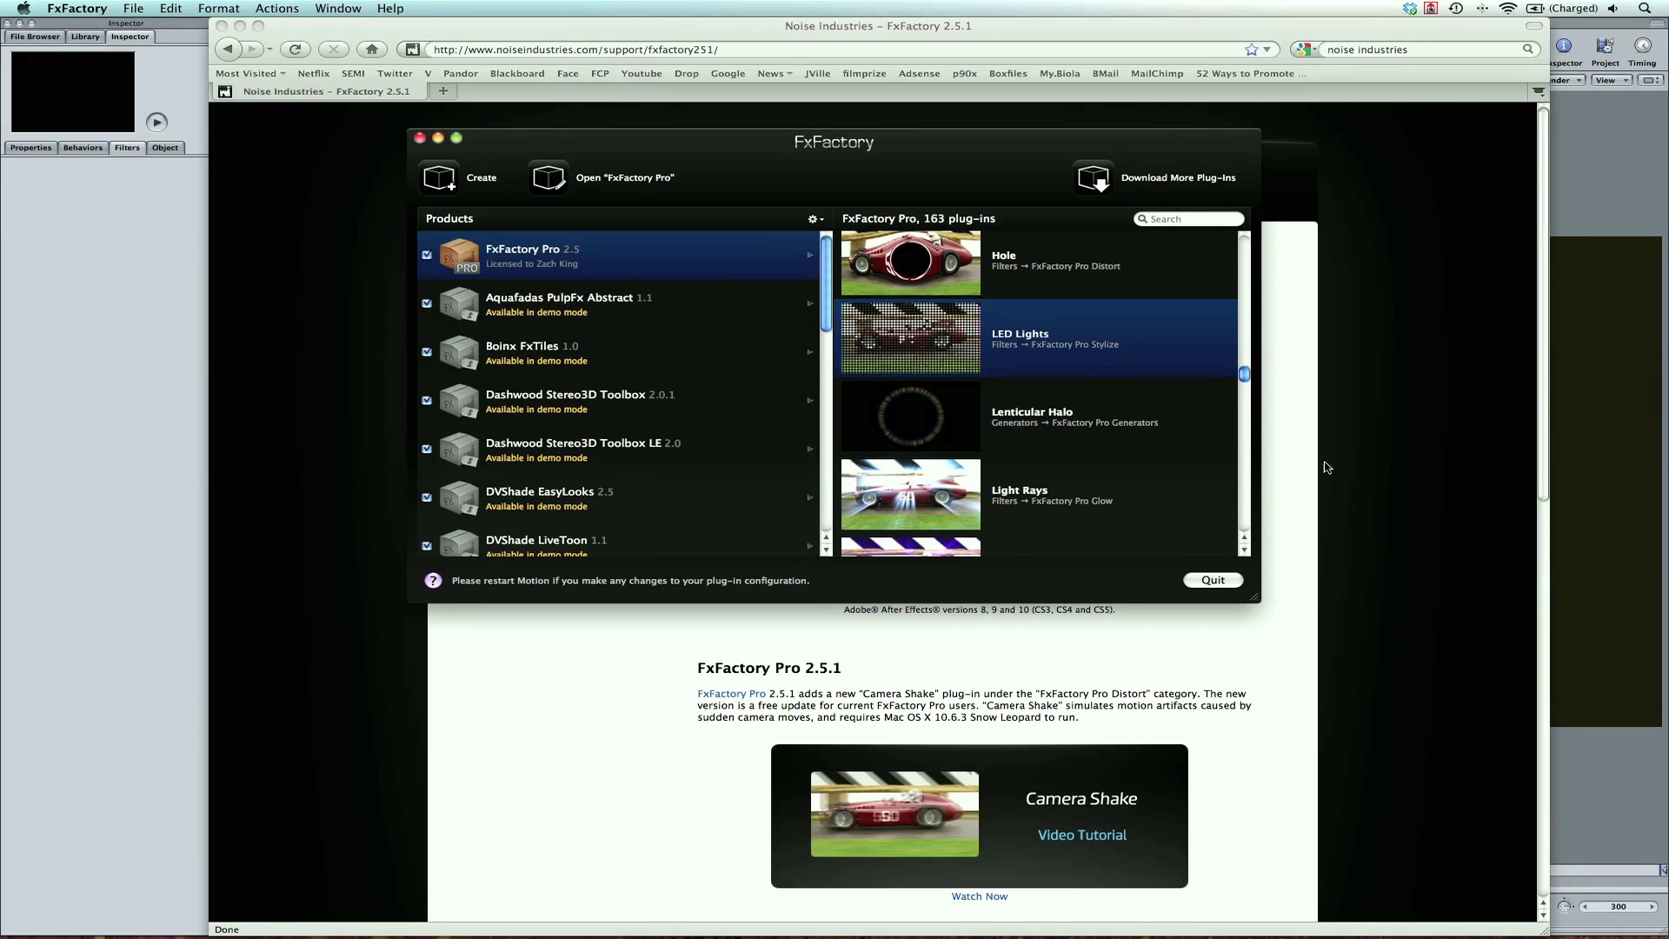
{"action": "scroll", "coordinate": [1357, 467], "scroll_direction": "down", "scroll_amount": 3}
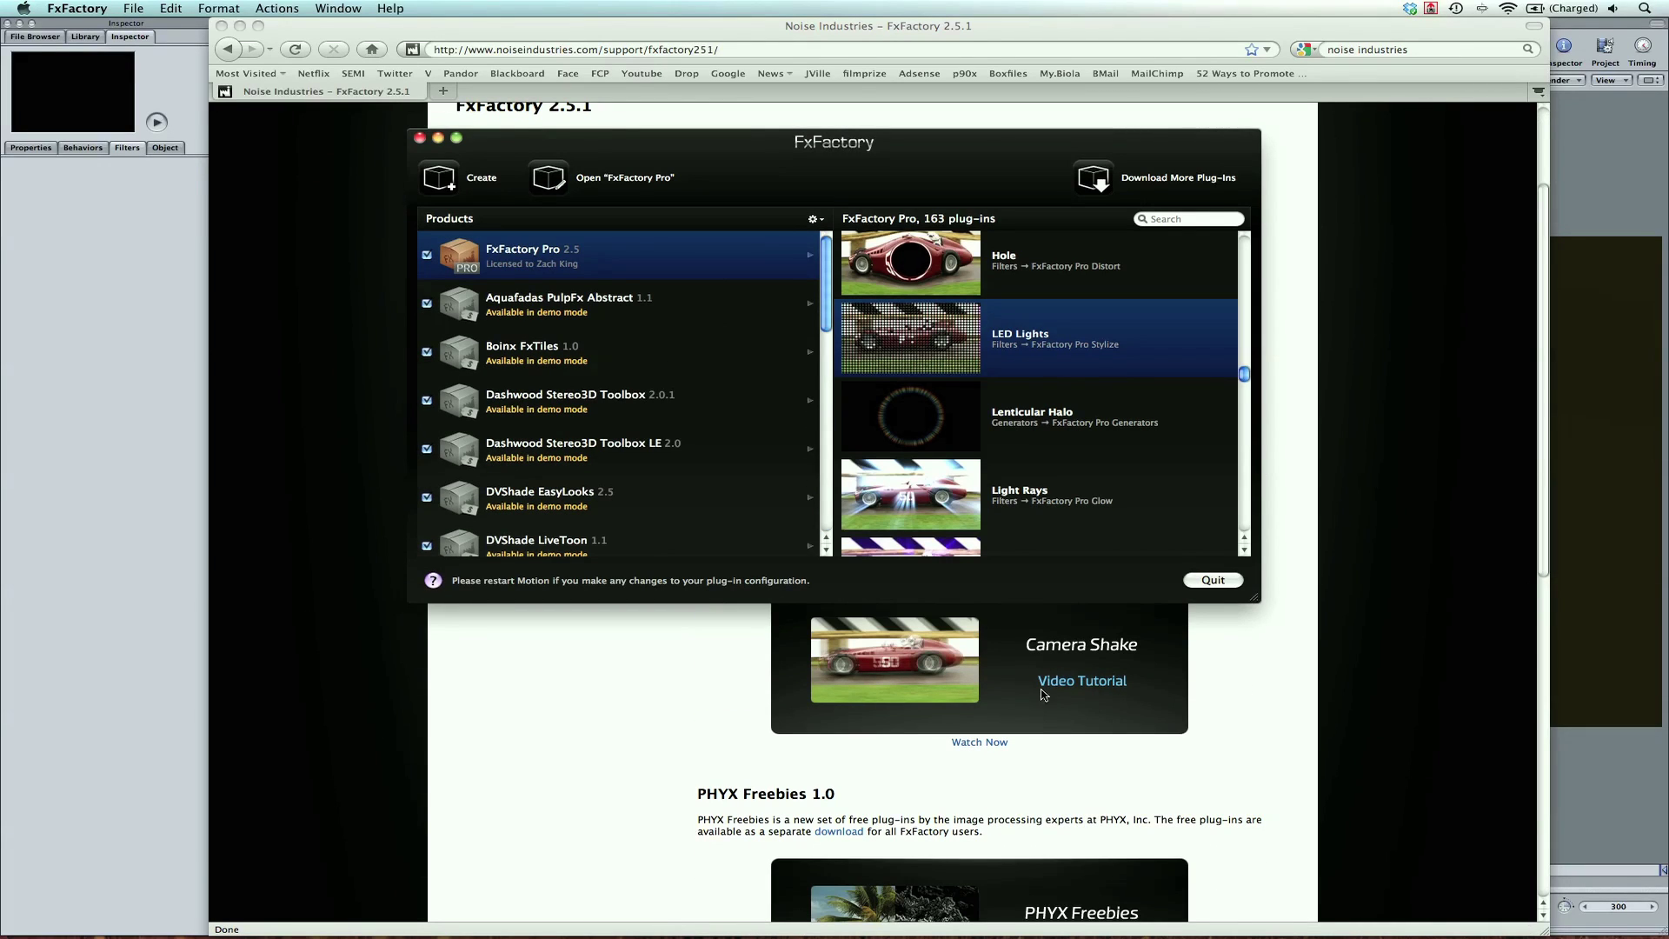
{"action": "key", "text": "super+w"}
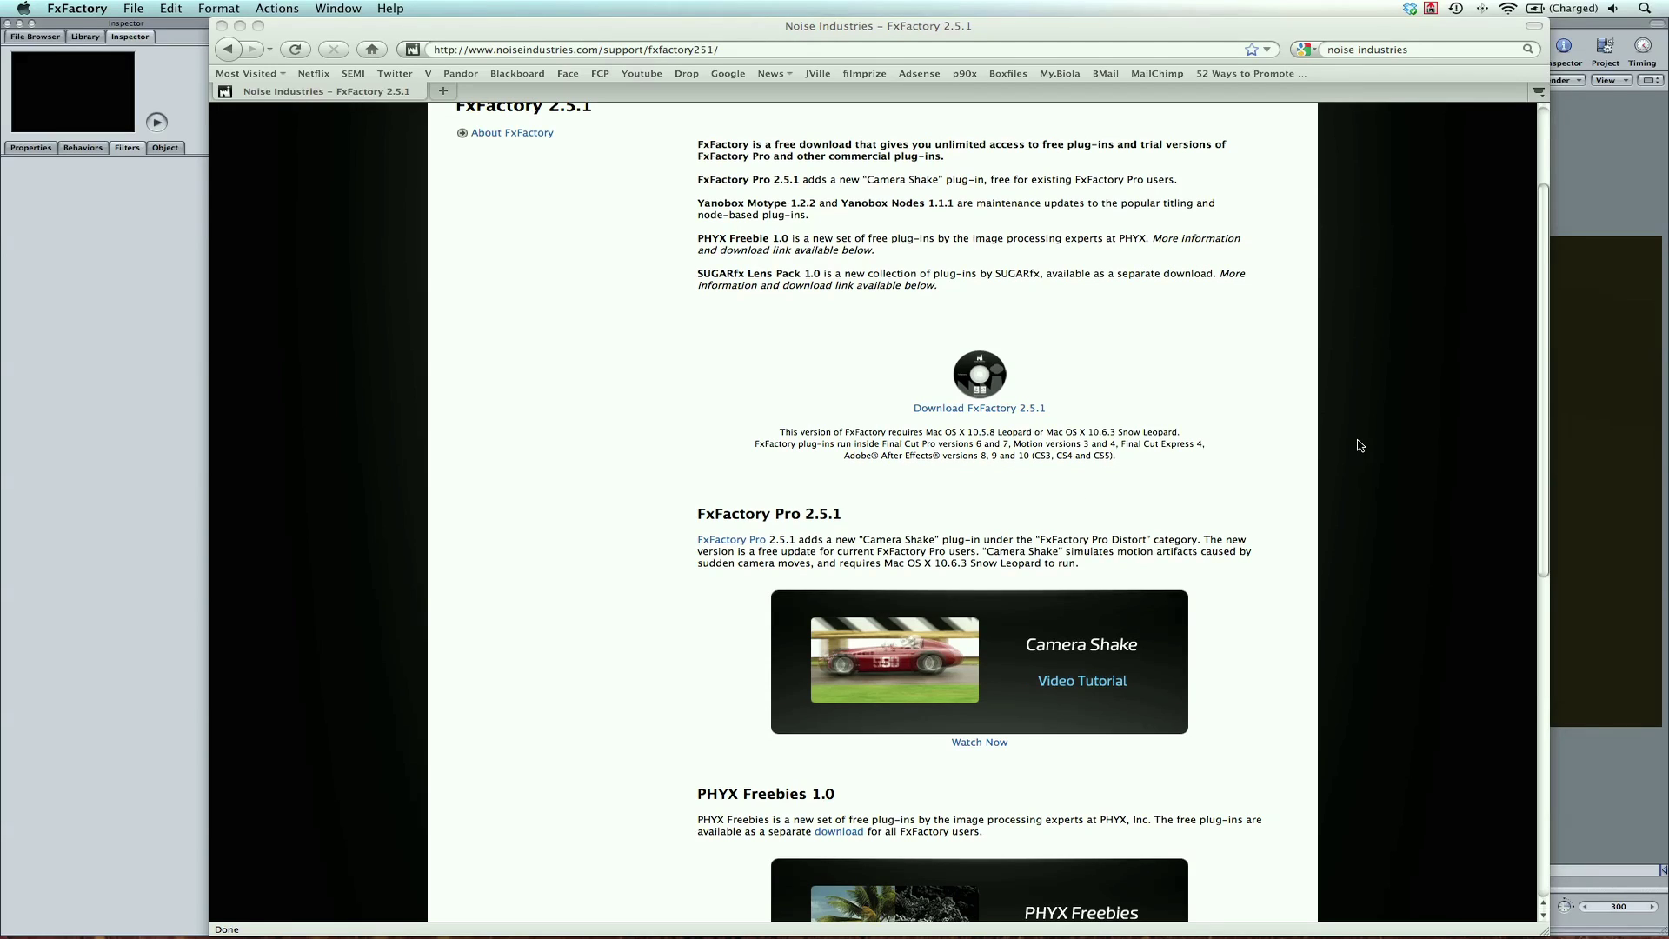
{"action": "scroll", "coordinate": [1357, 445], "scroll_direction": "up", "scroll_amount": 3}
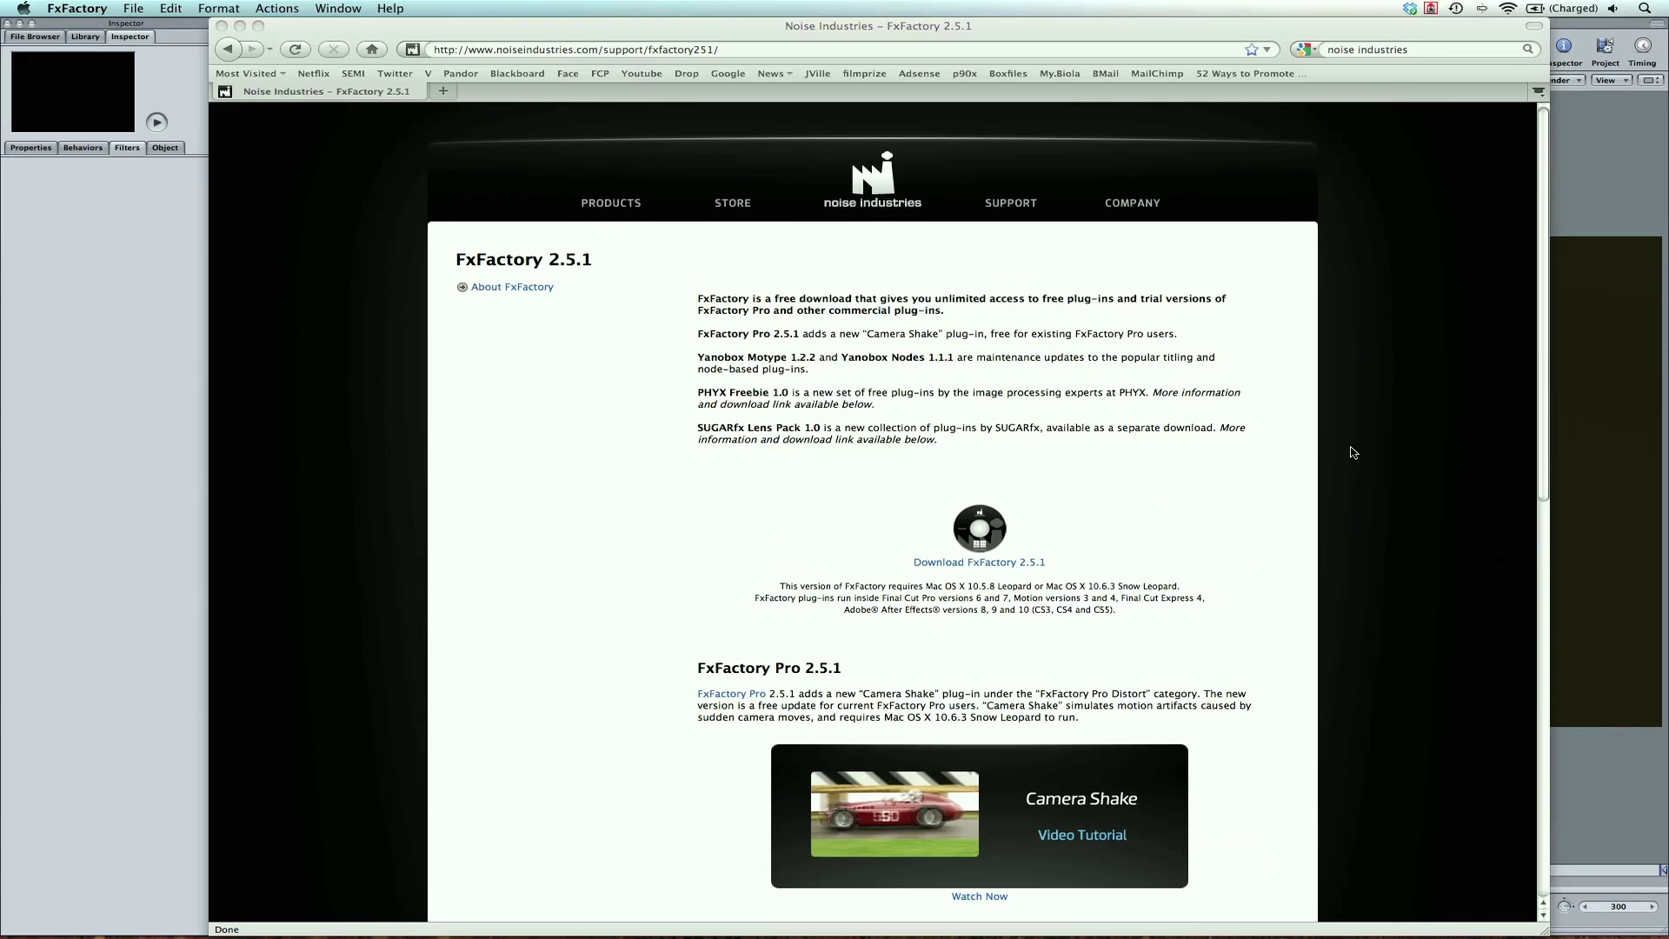